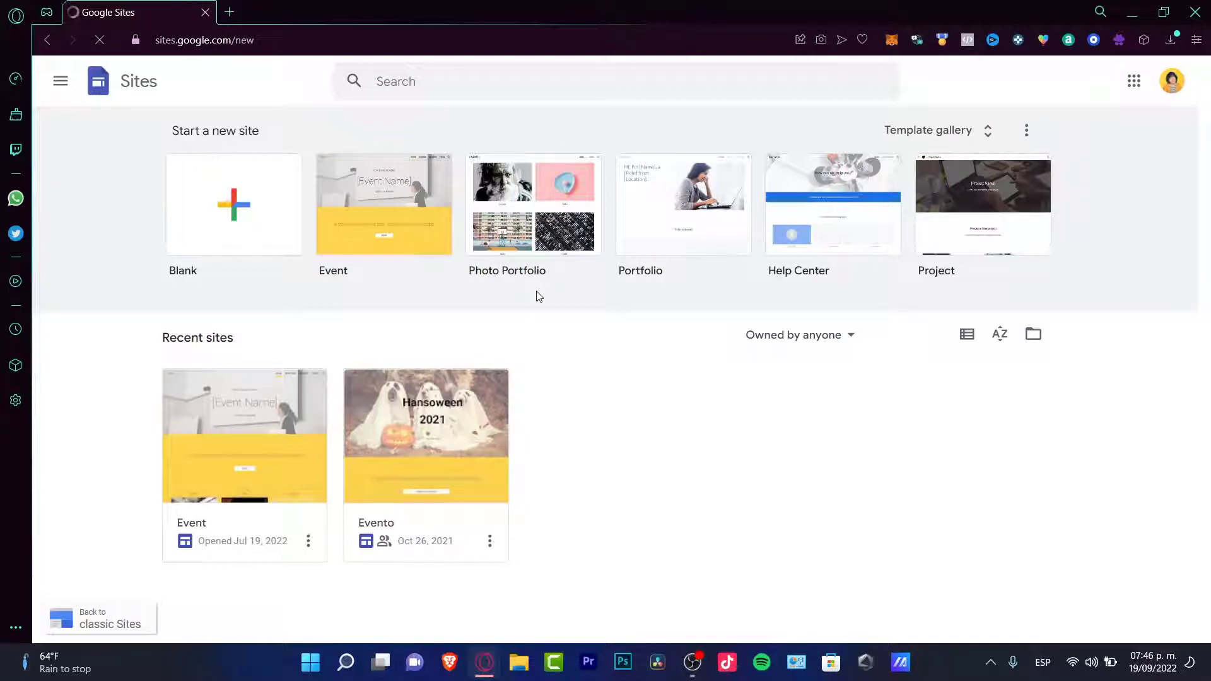
- Look through the full list of Google apps, then close it
click(1133, 81)
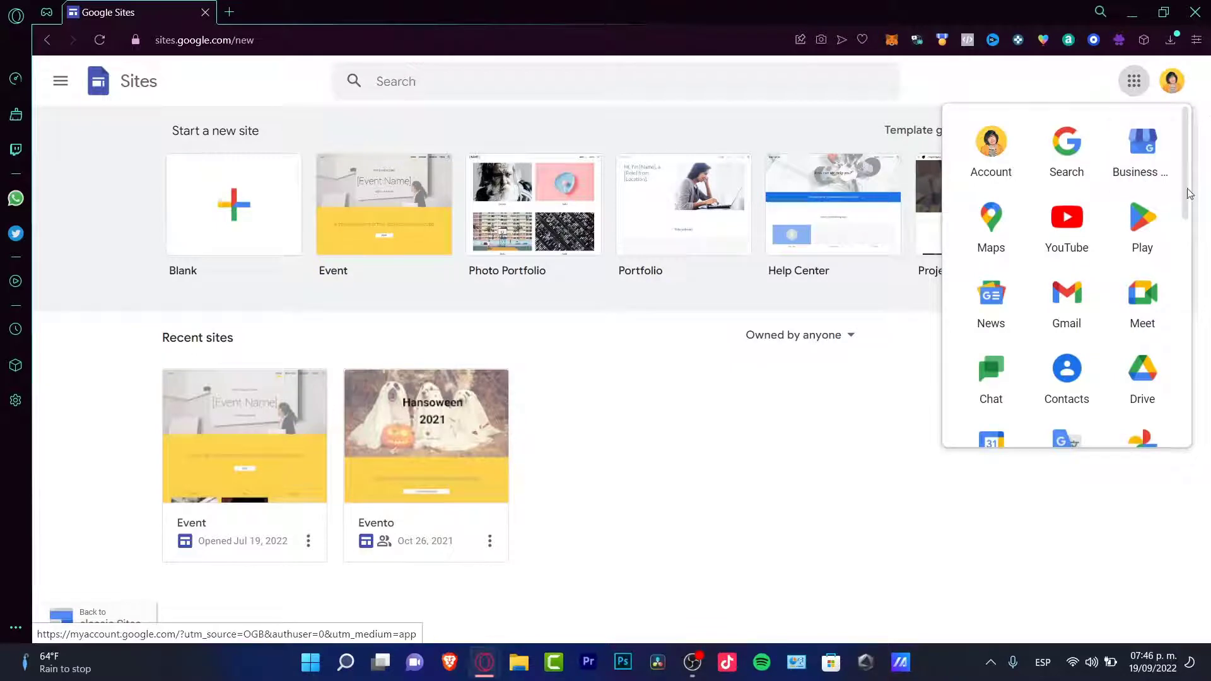
drag(1189, 196, 1177, 449)
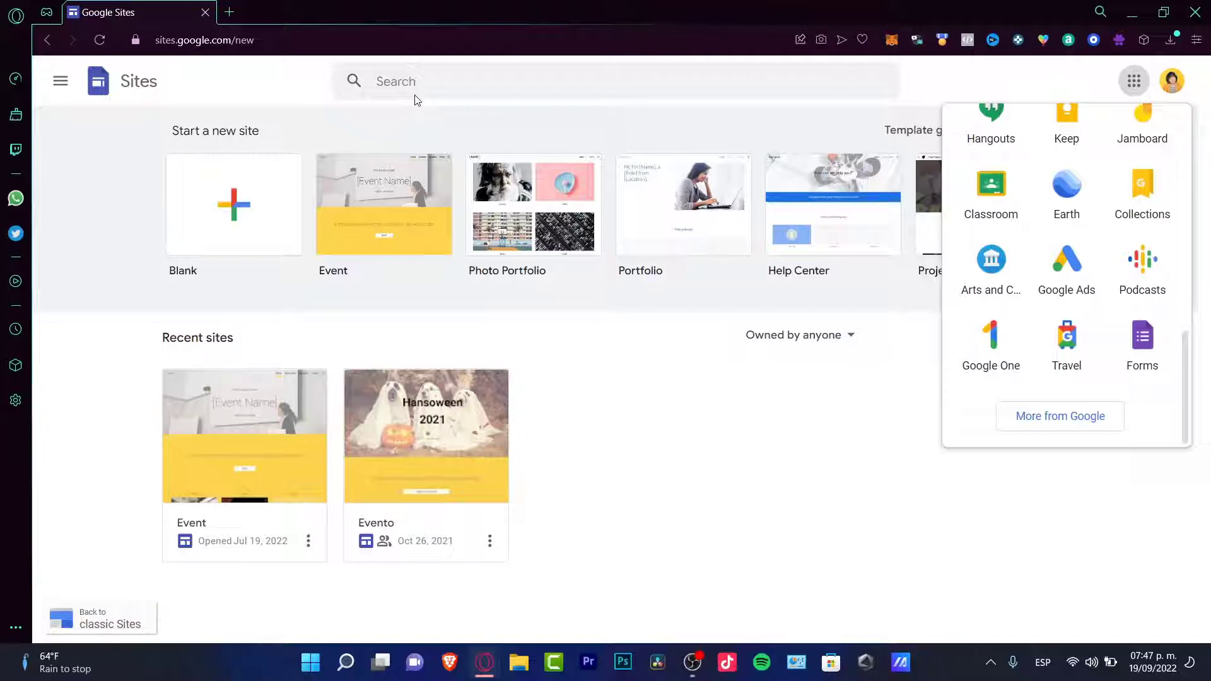
click(1136, 82)
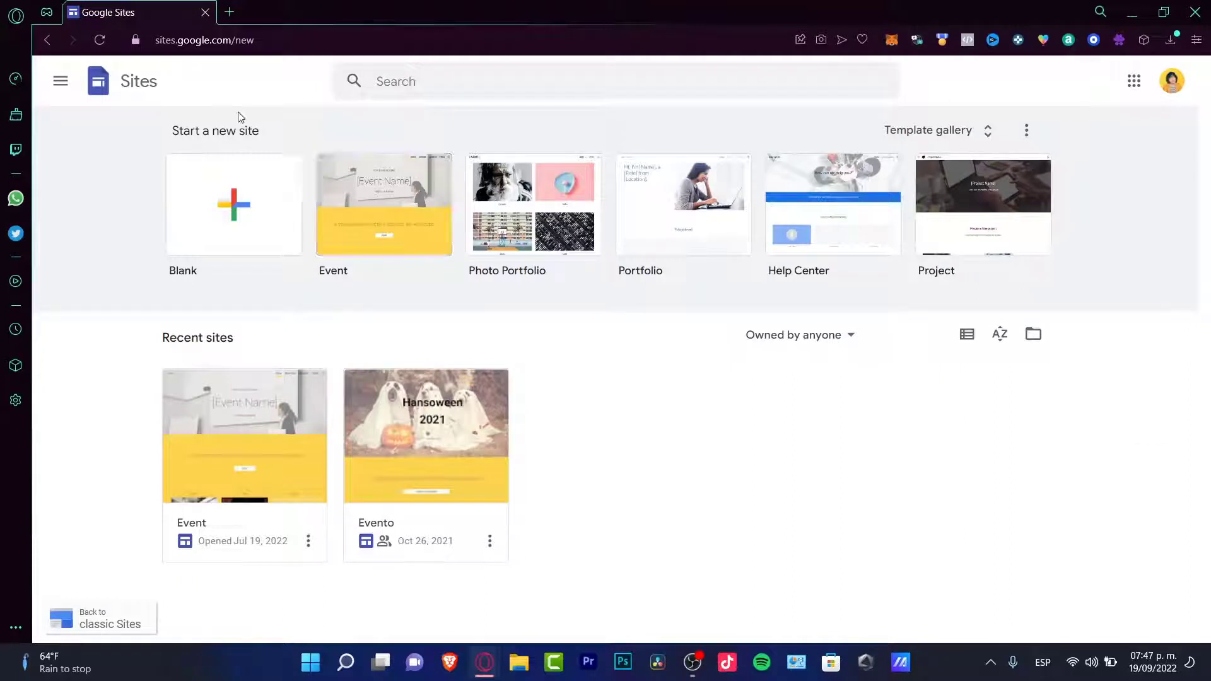
drag(260, 129, 182, 131)
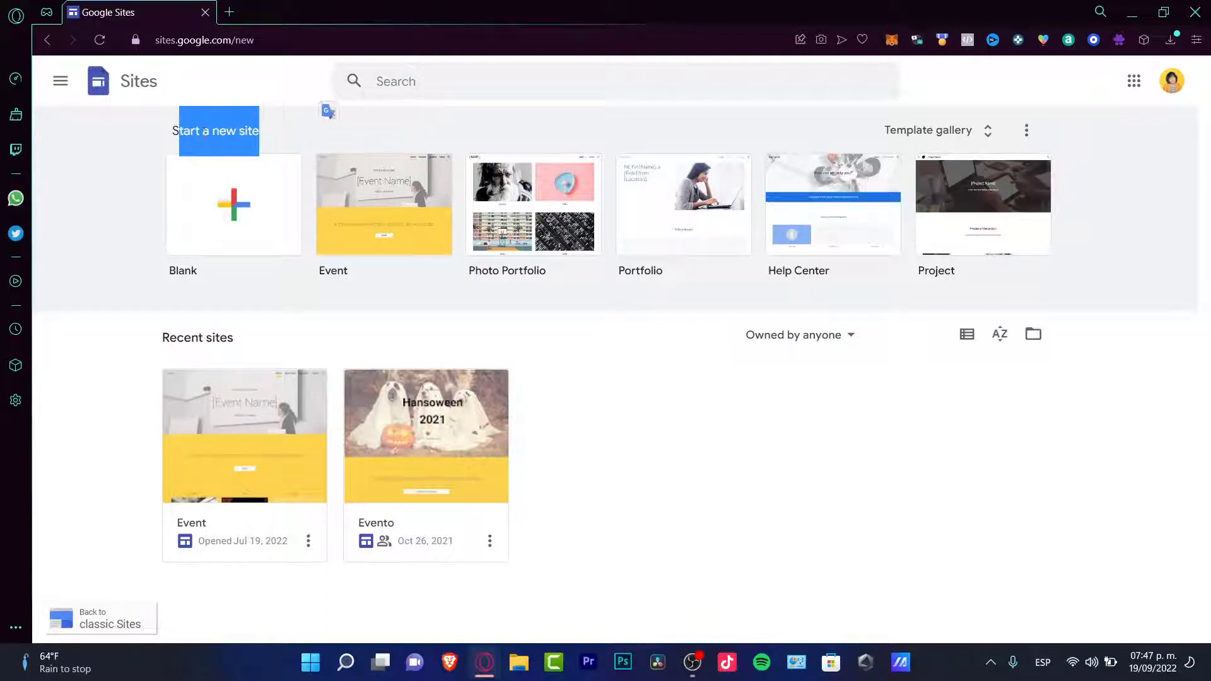
click(178, 132)
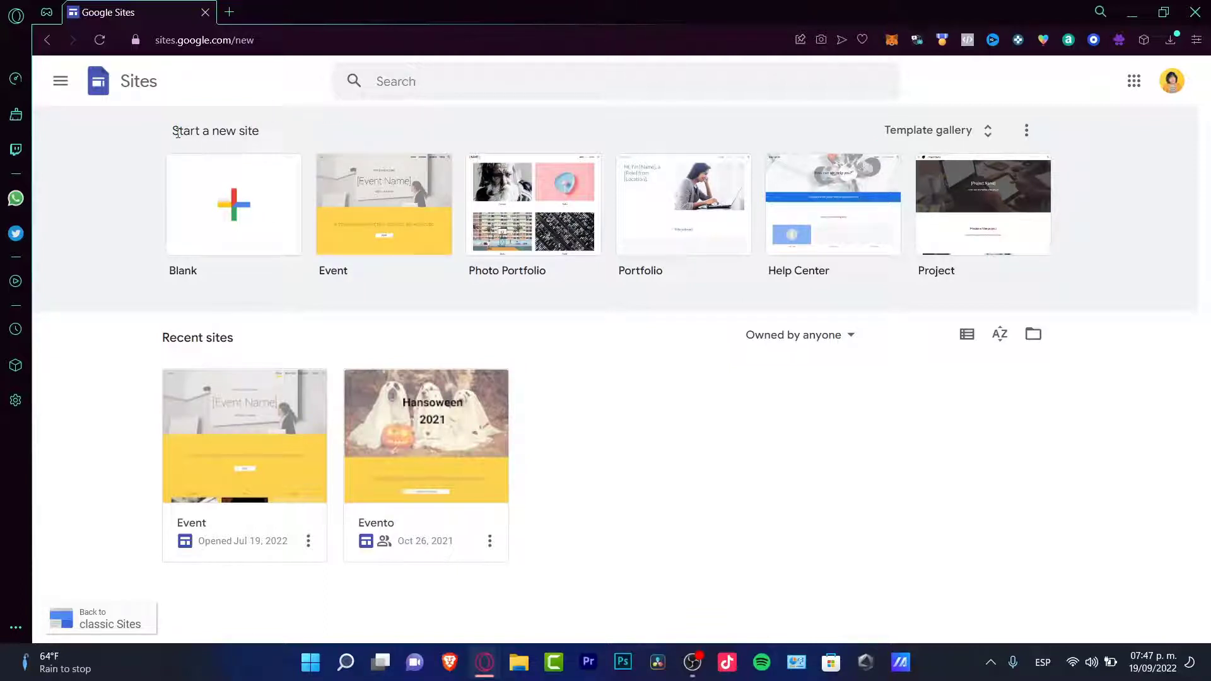
- Browse the site template gallery down to the Education templates and open a new untitled site
click(933, 140)
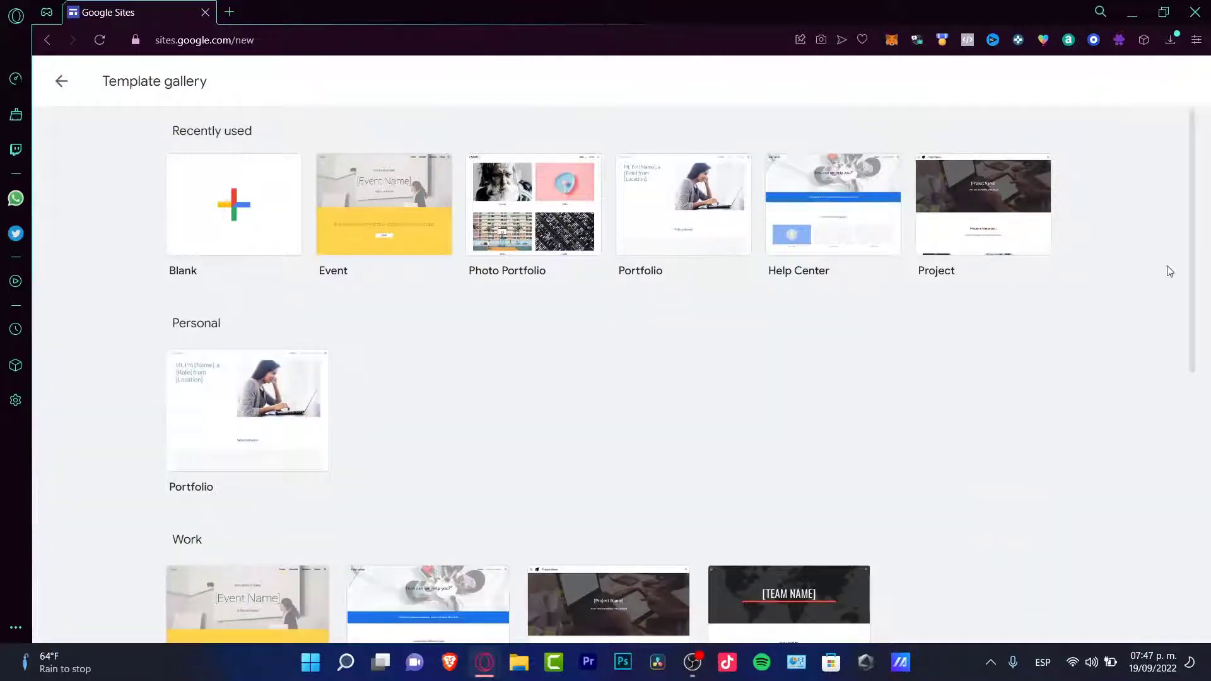
drag(1193, 233, 1208, 558)
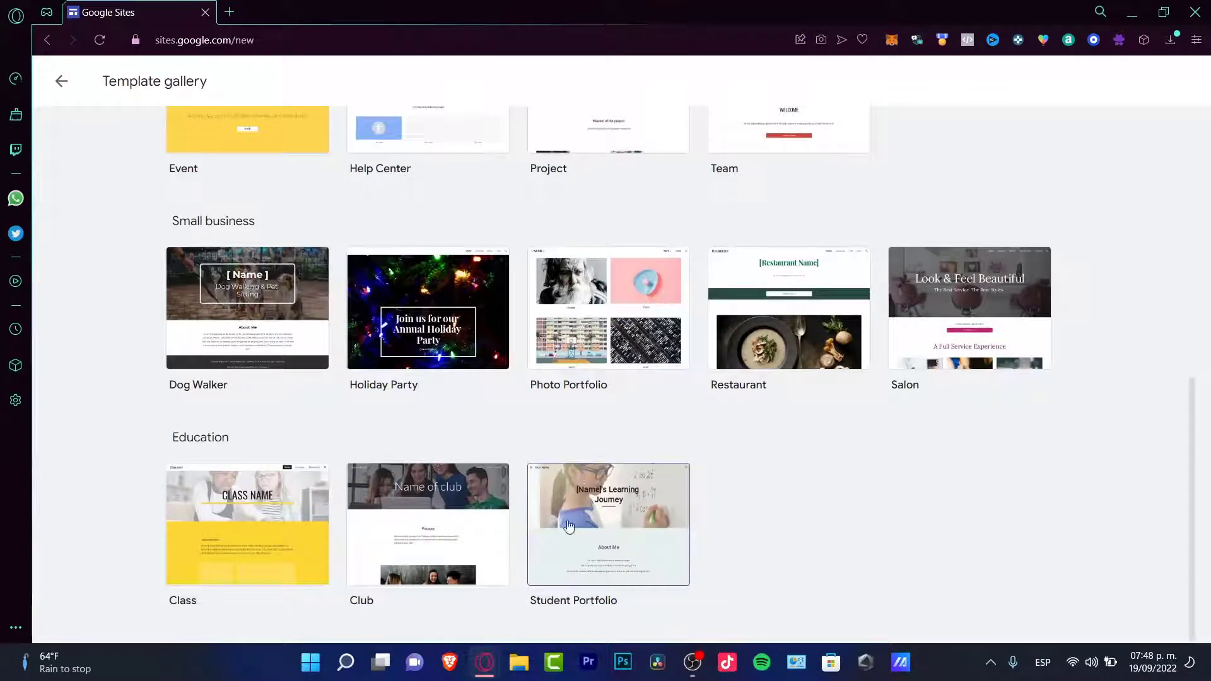
click(633, 512)
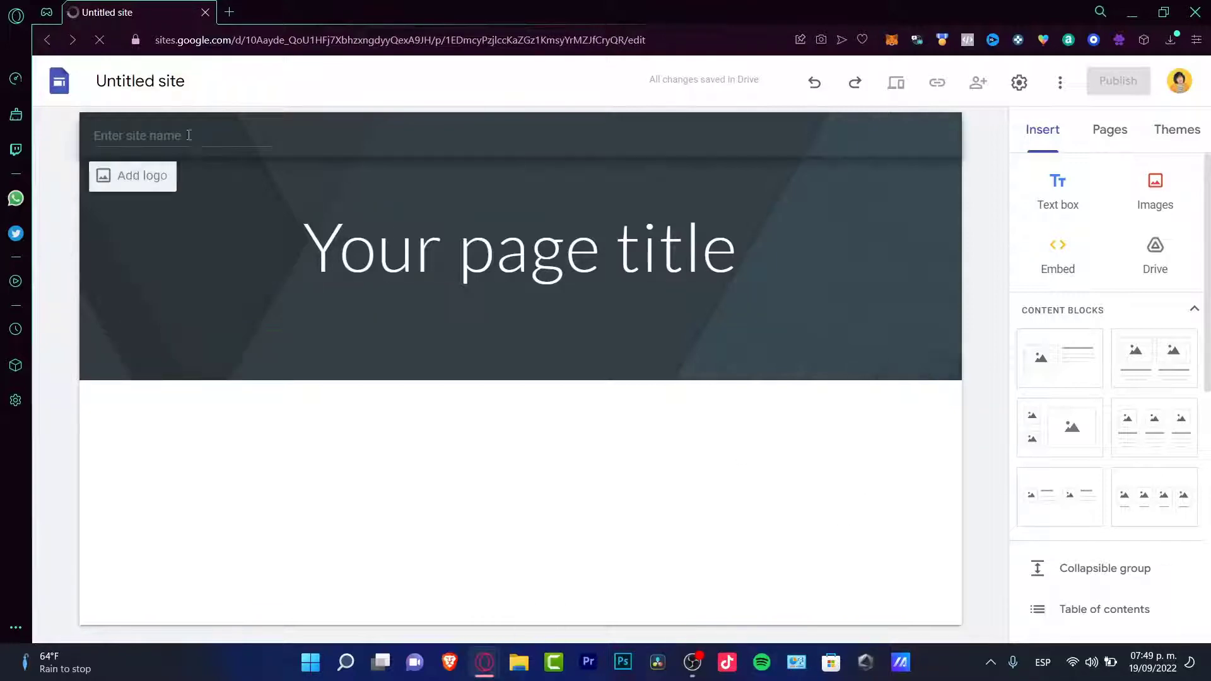
- Open canva.com in a new browser tab
click(234, 15)
click(294, 40)
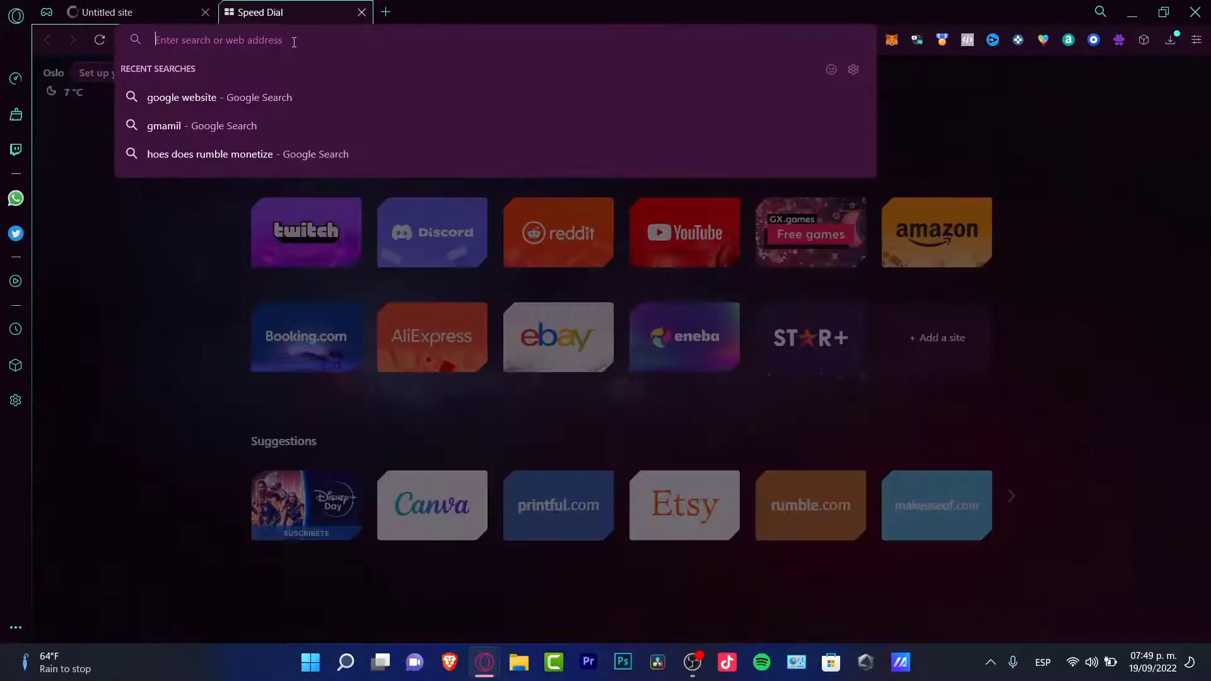
text(canva.com)
key(Return)
- Return to the untitled Google site and examine the insertable elements and the themes created by Google
click(181, 12)
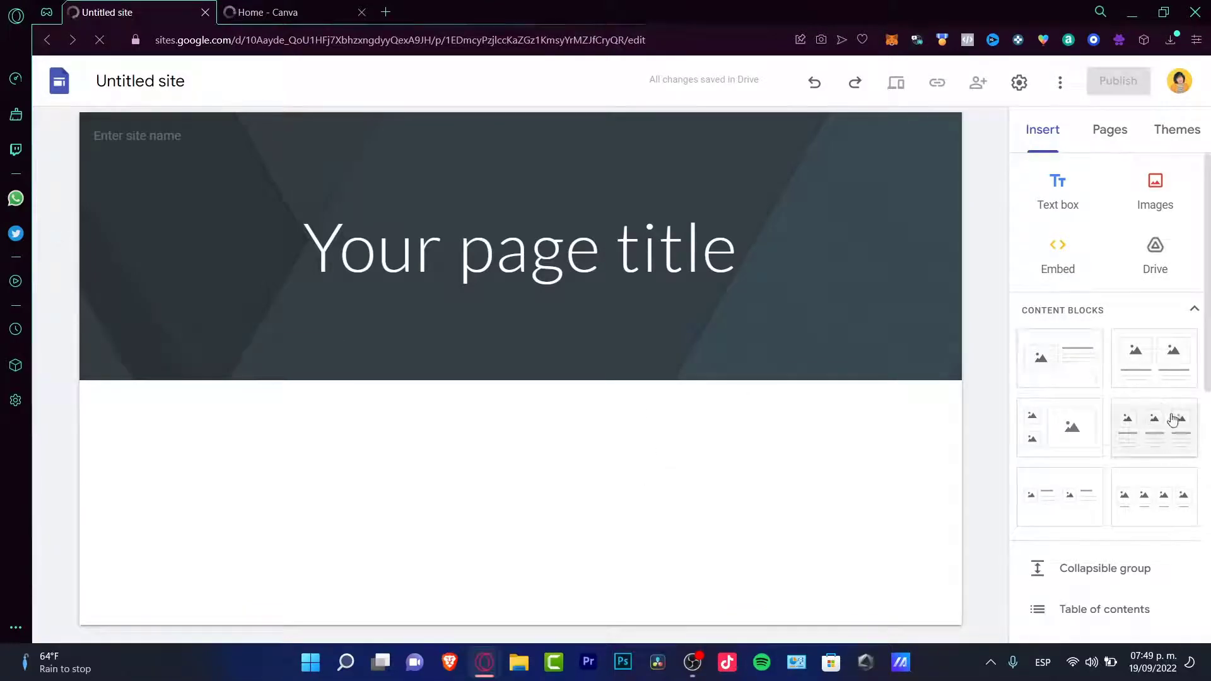
scroll(1155, 536, down, 8)
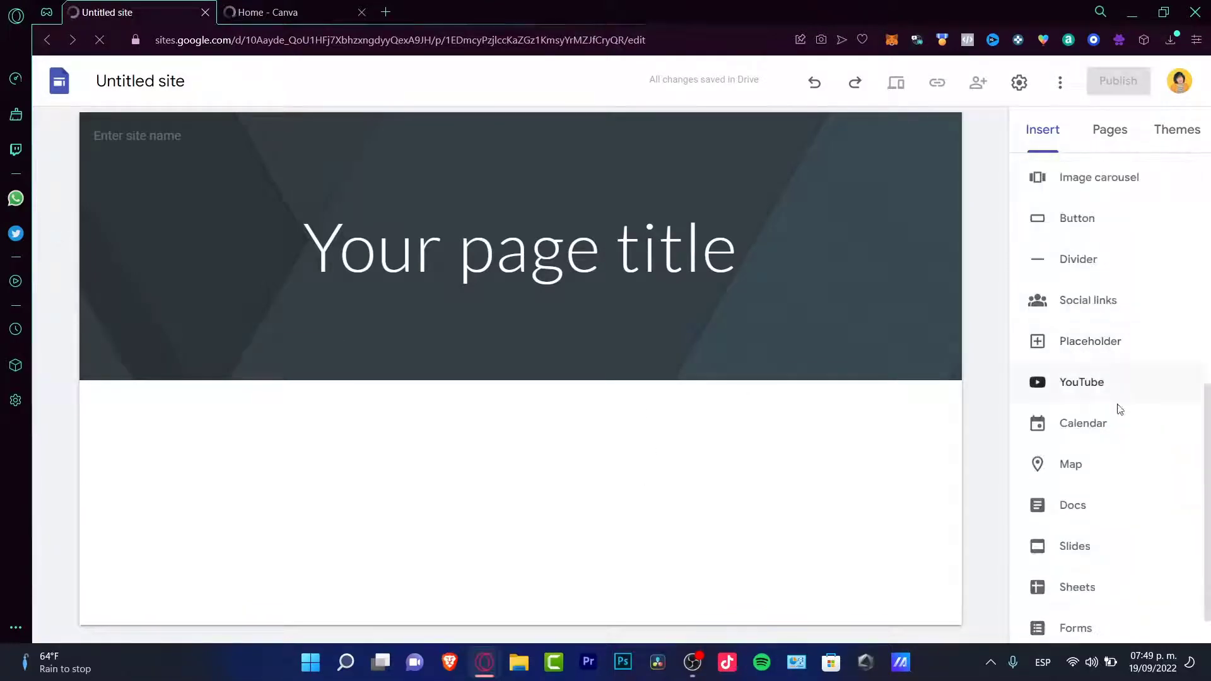
click(1164, 132)
click(1091, 285)
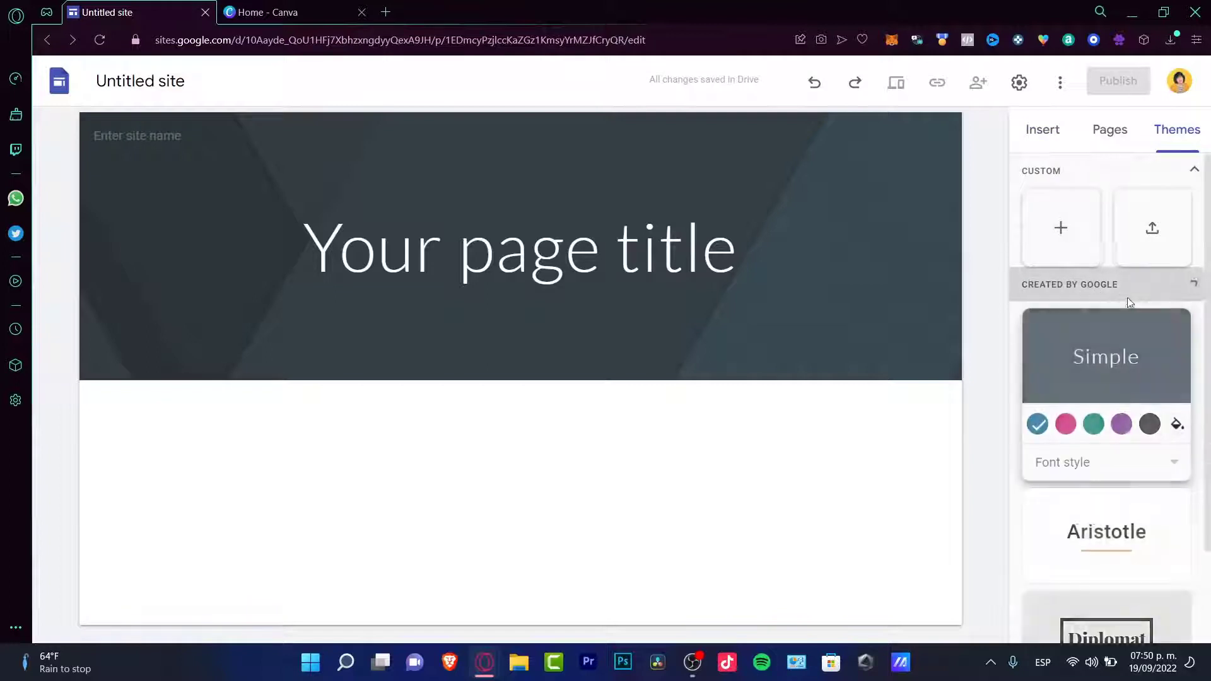
scroll(1179, 377, down, 5)
scroll(1172, 381, down, 1)
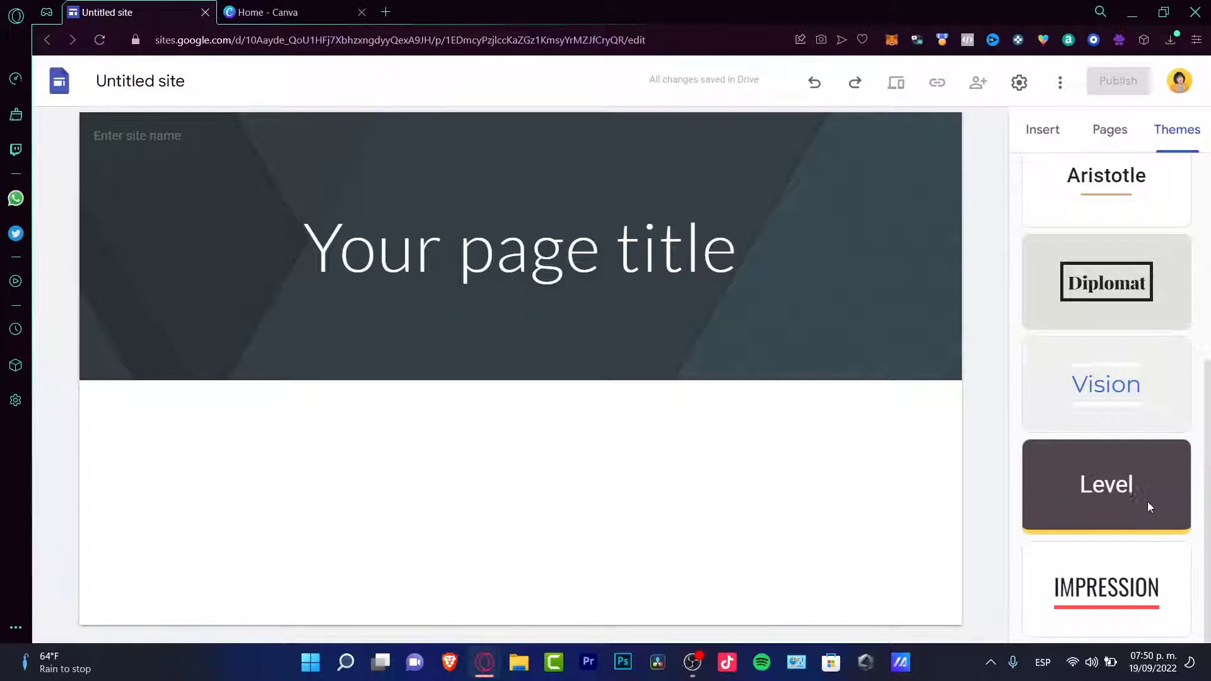
- Examine the text formatting options of the page title in the site header
click(565, 250)
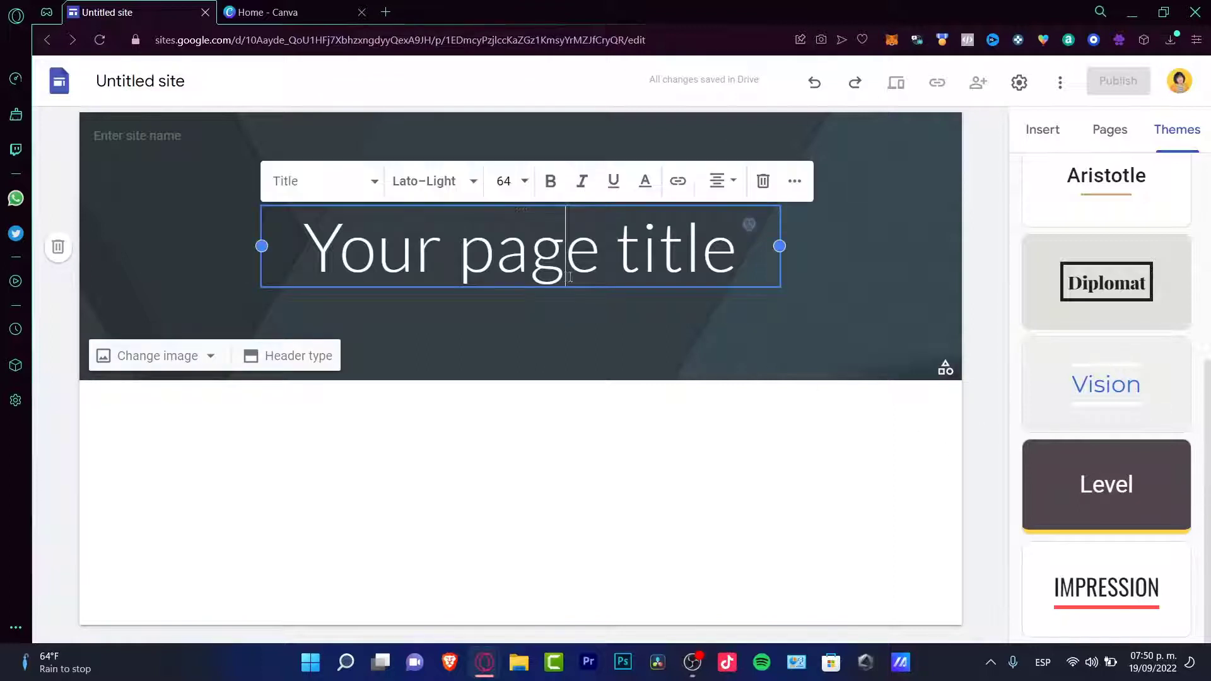
click(836, 346)
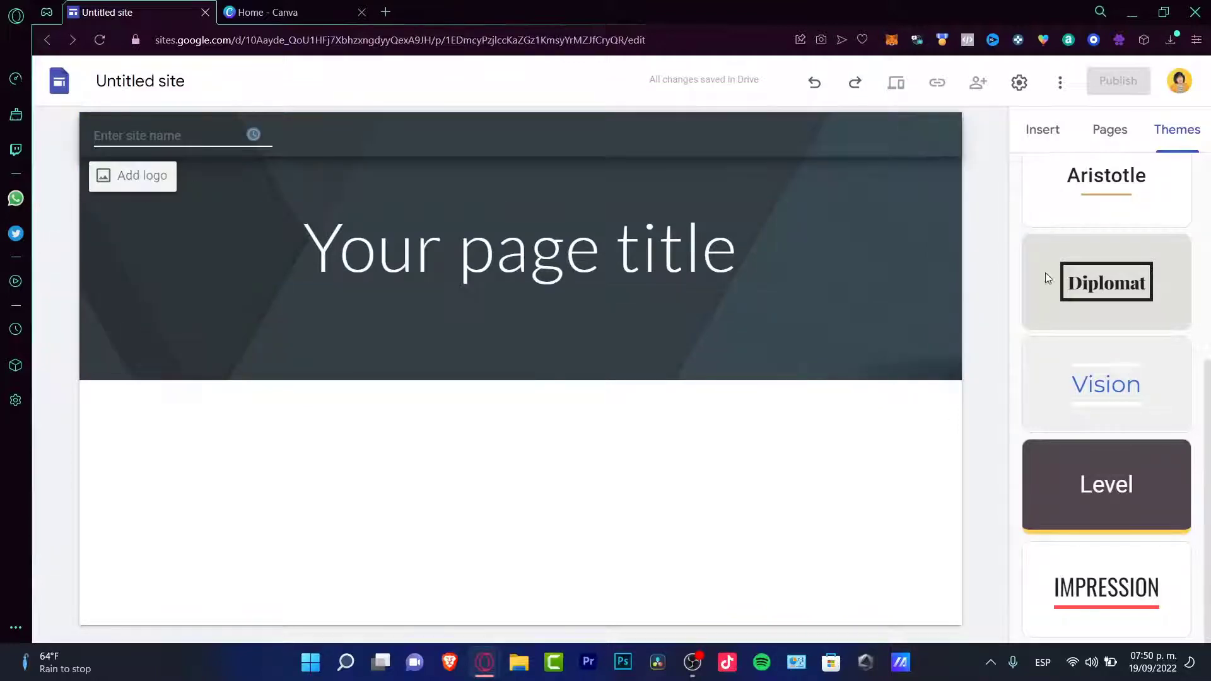
click(601, 240)
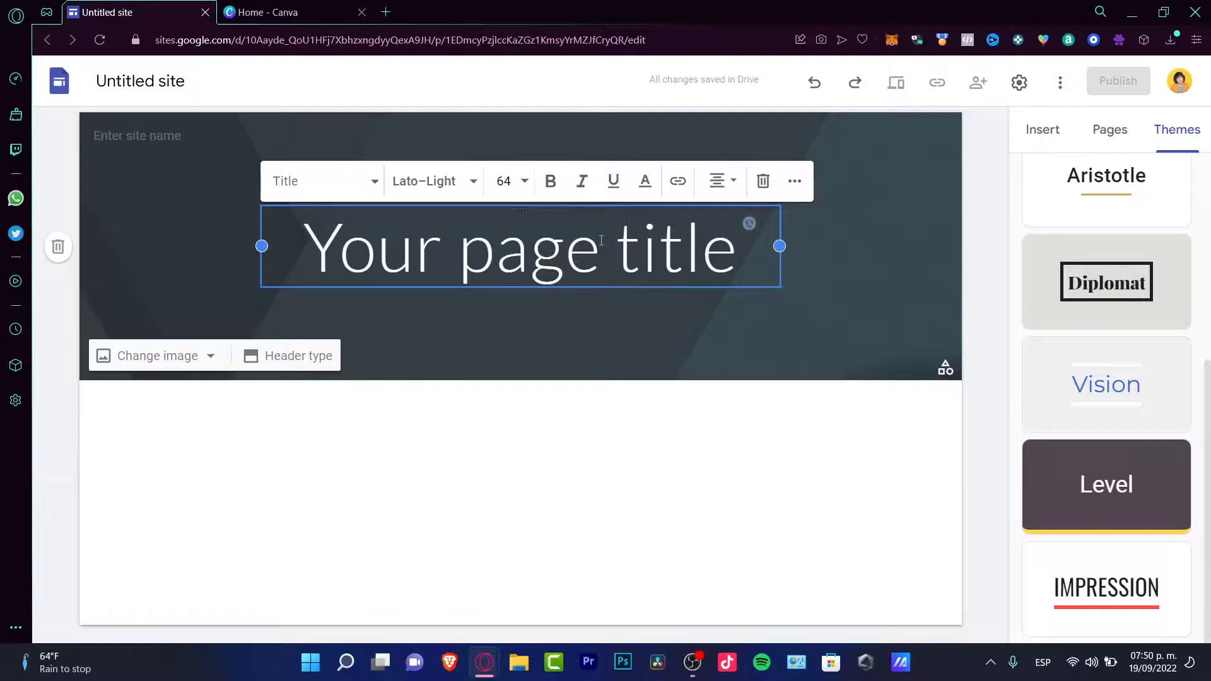
click(675, 424)
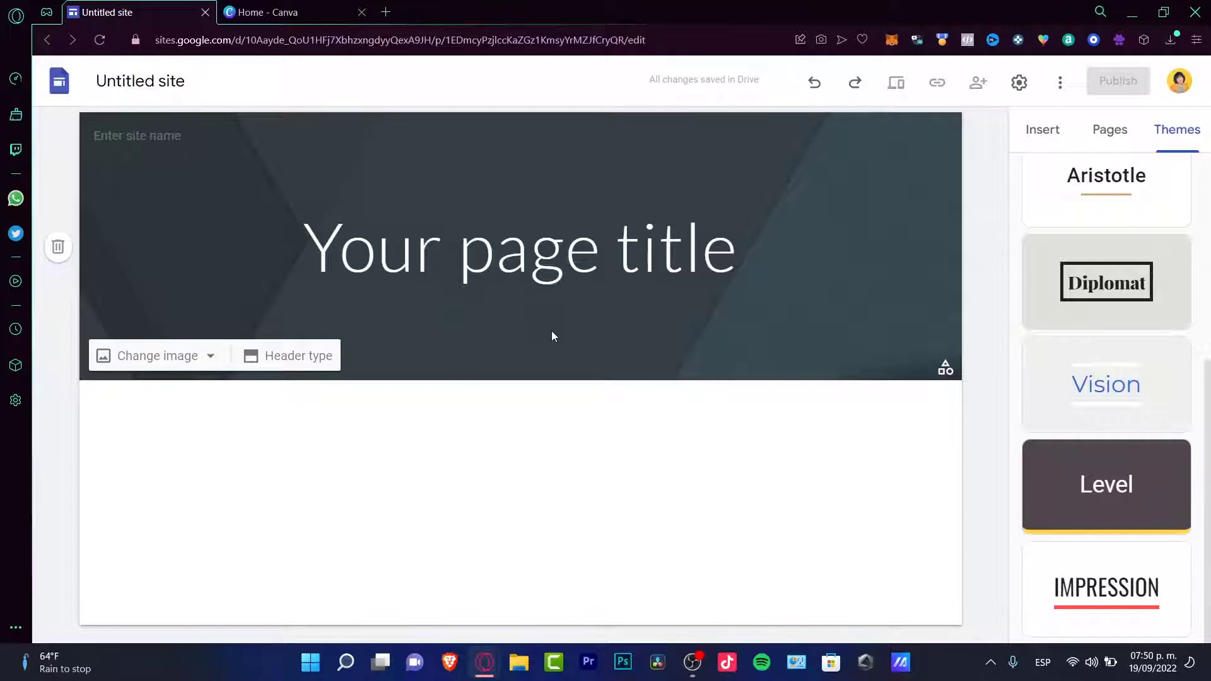
- Switch to Canva and create a new Website design found by searching the design types for "web"
click(307, 11)
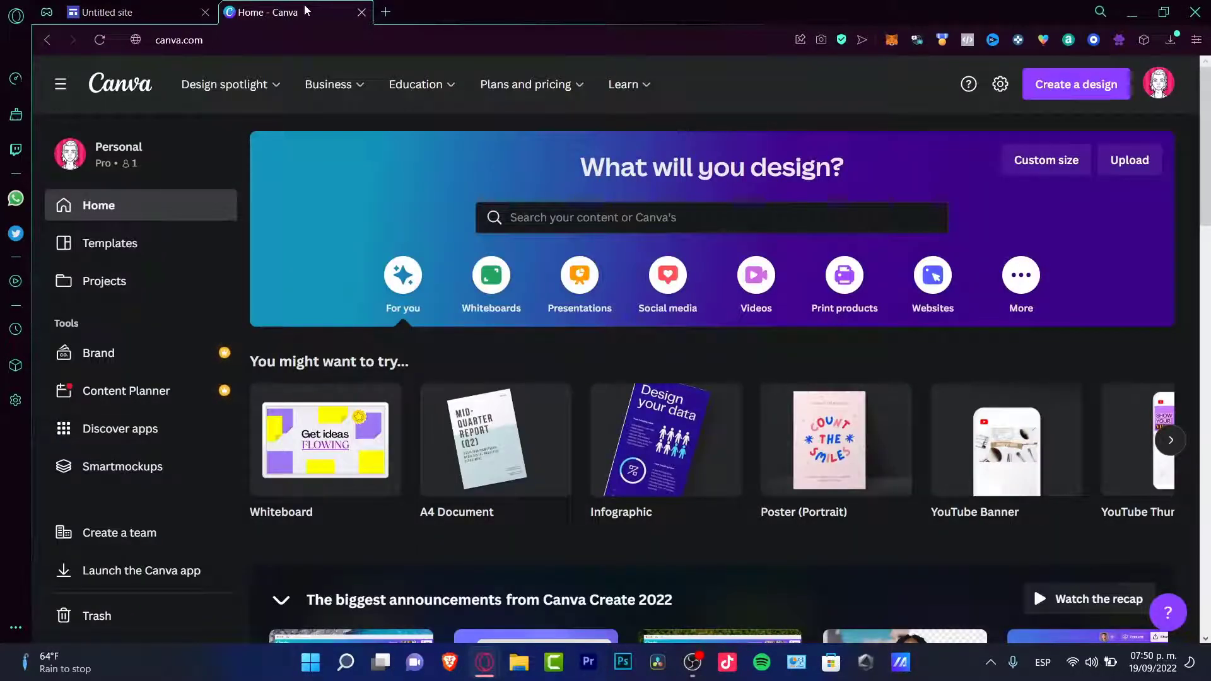
click(1101, 84)
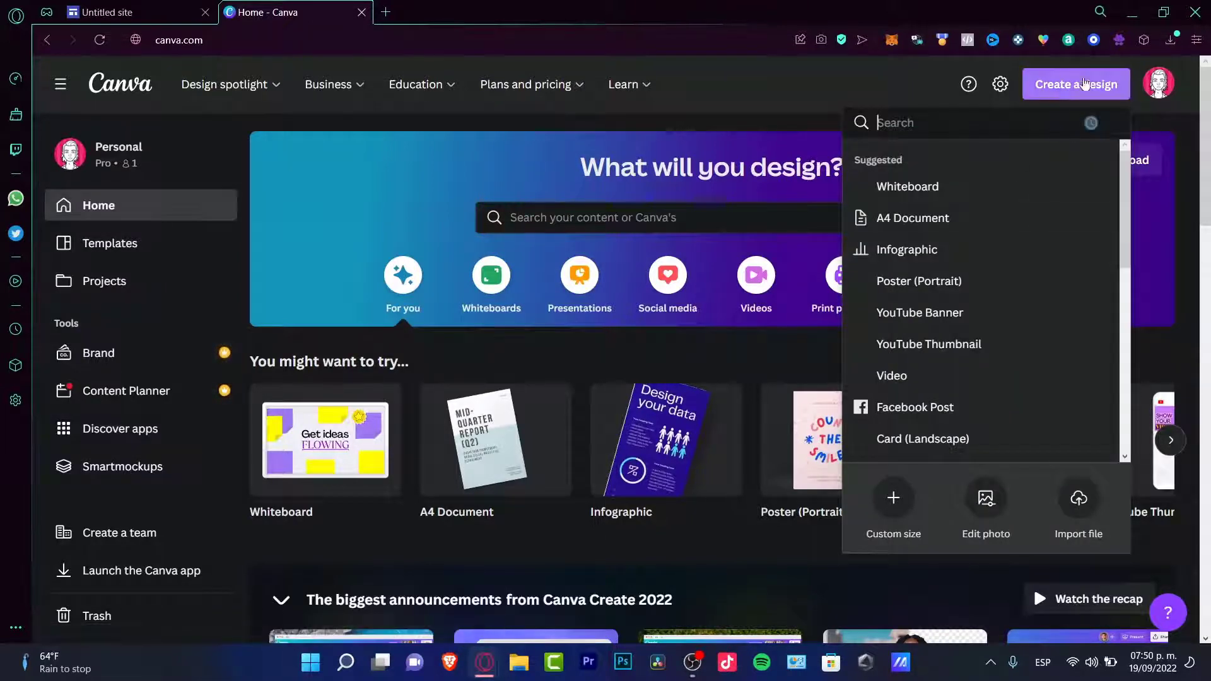
scroll(983, 384, down, 4)
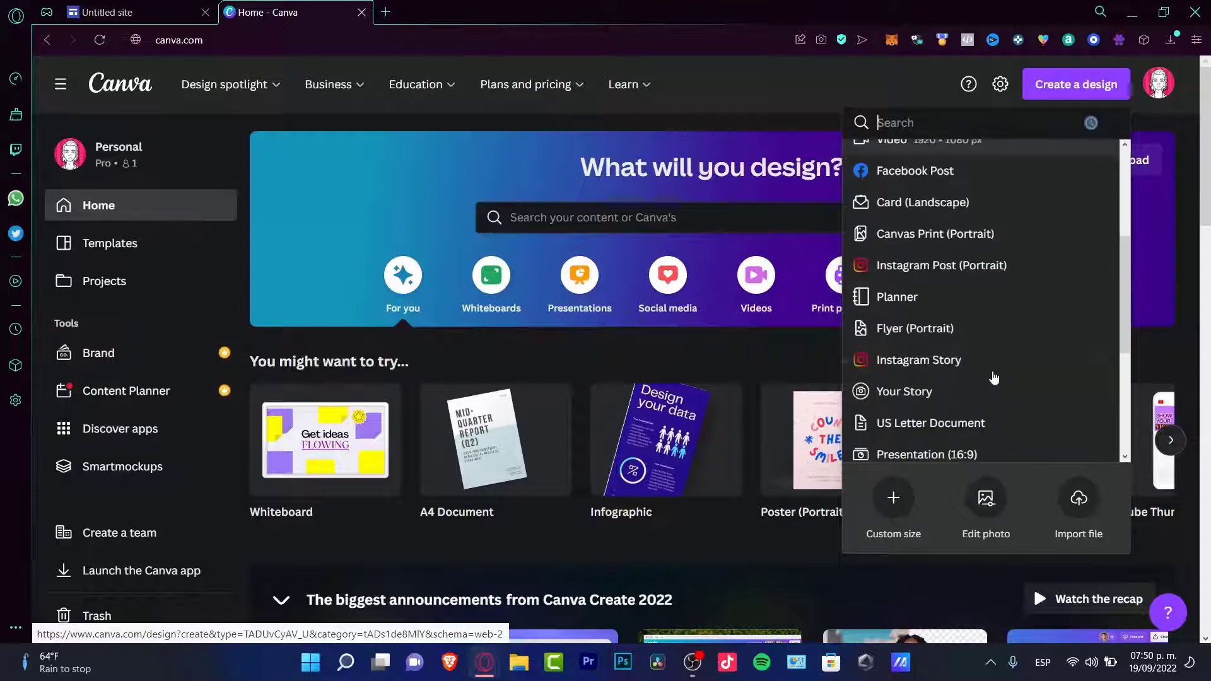
scroll(1000, 374, up, 4)
click(903, 122)
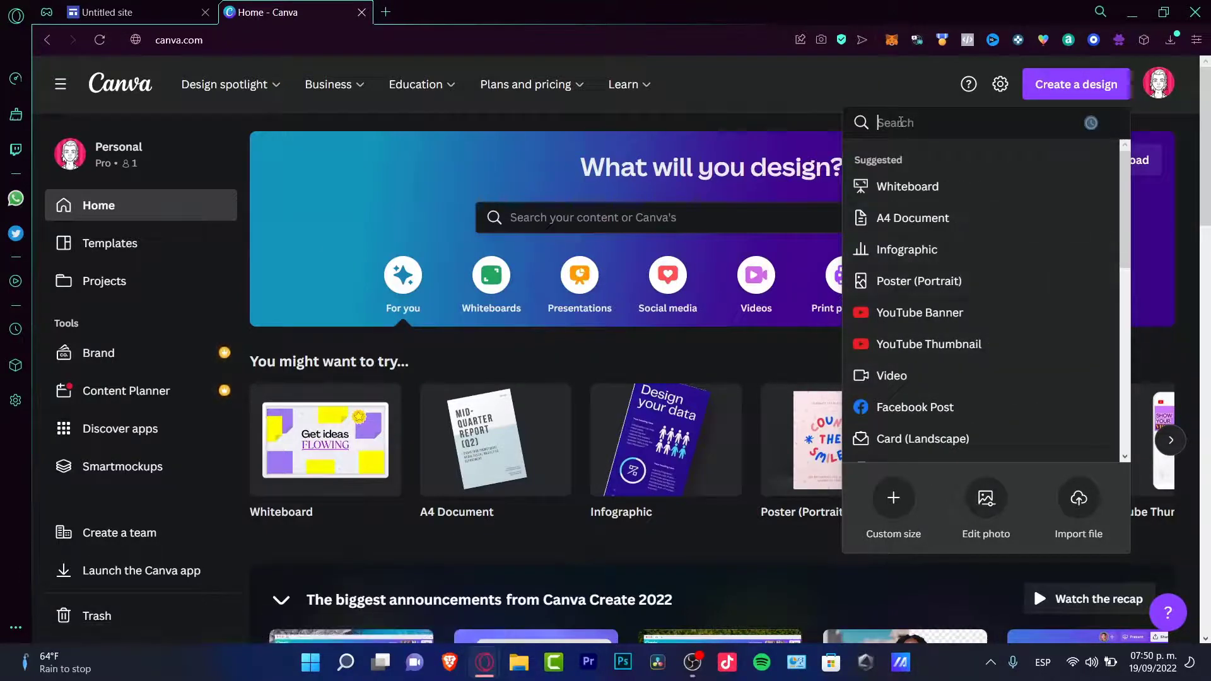
text(web)
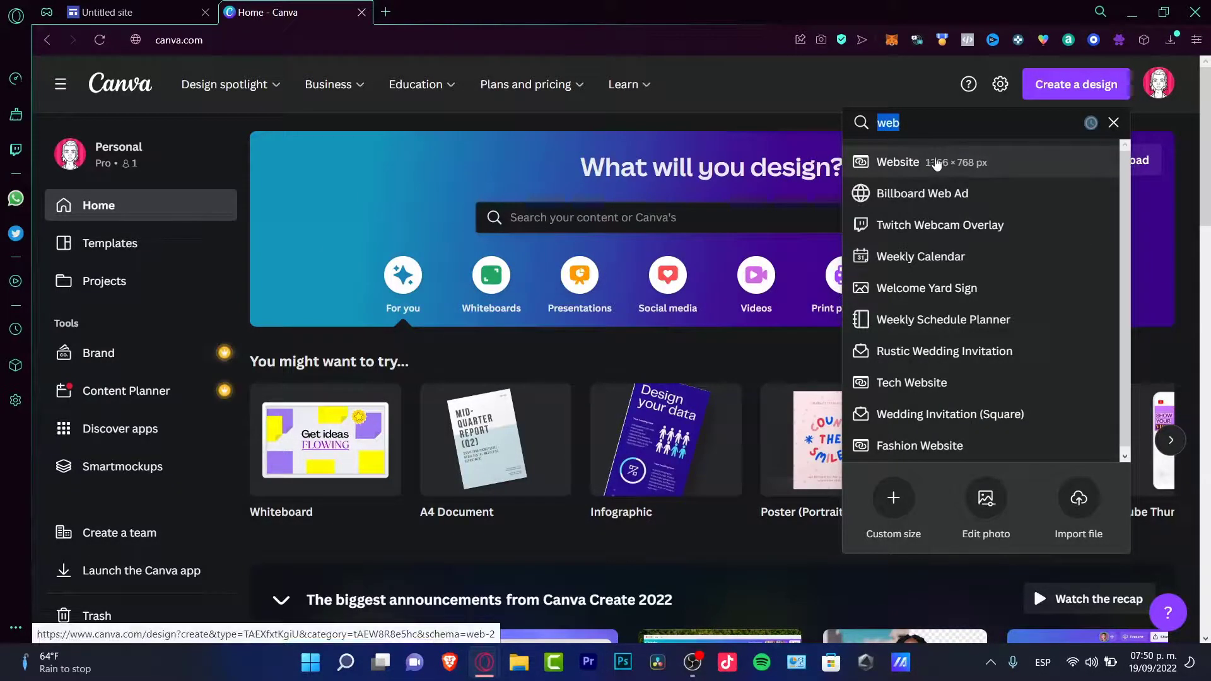
click(1004, 165)
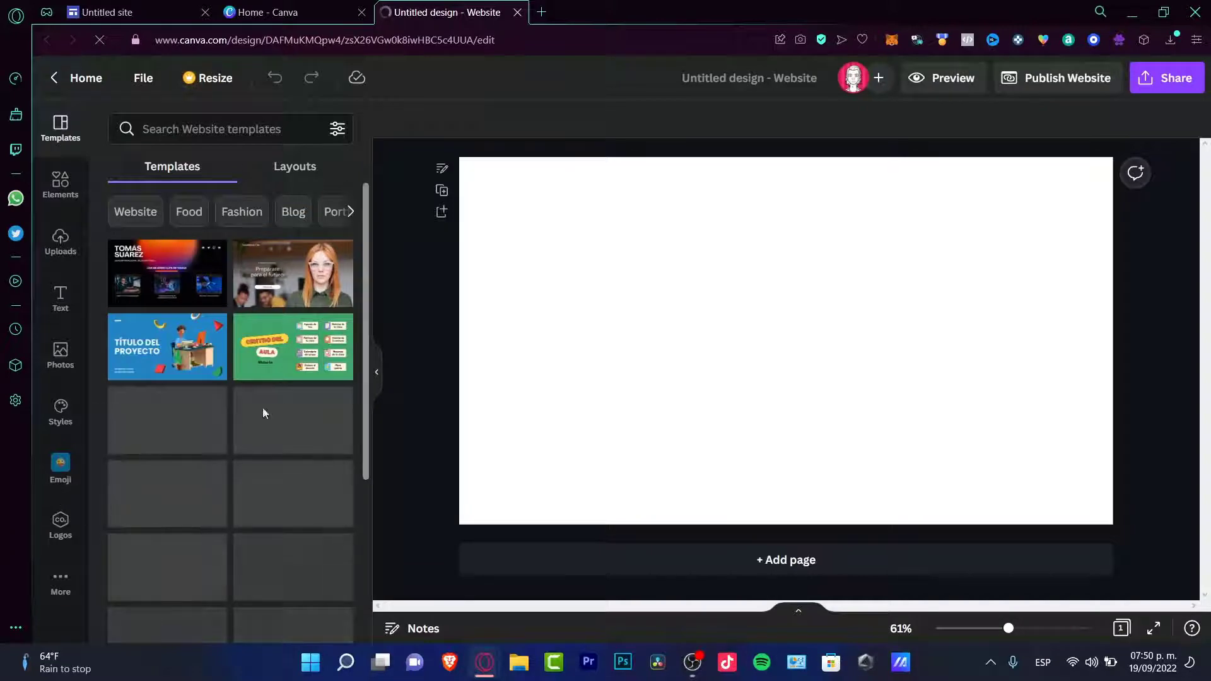
- Apply the "All About Branding" page of the Grey Navy Orange Podcast website template to the Canva design
click(338, 17)
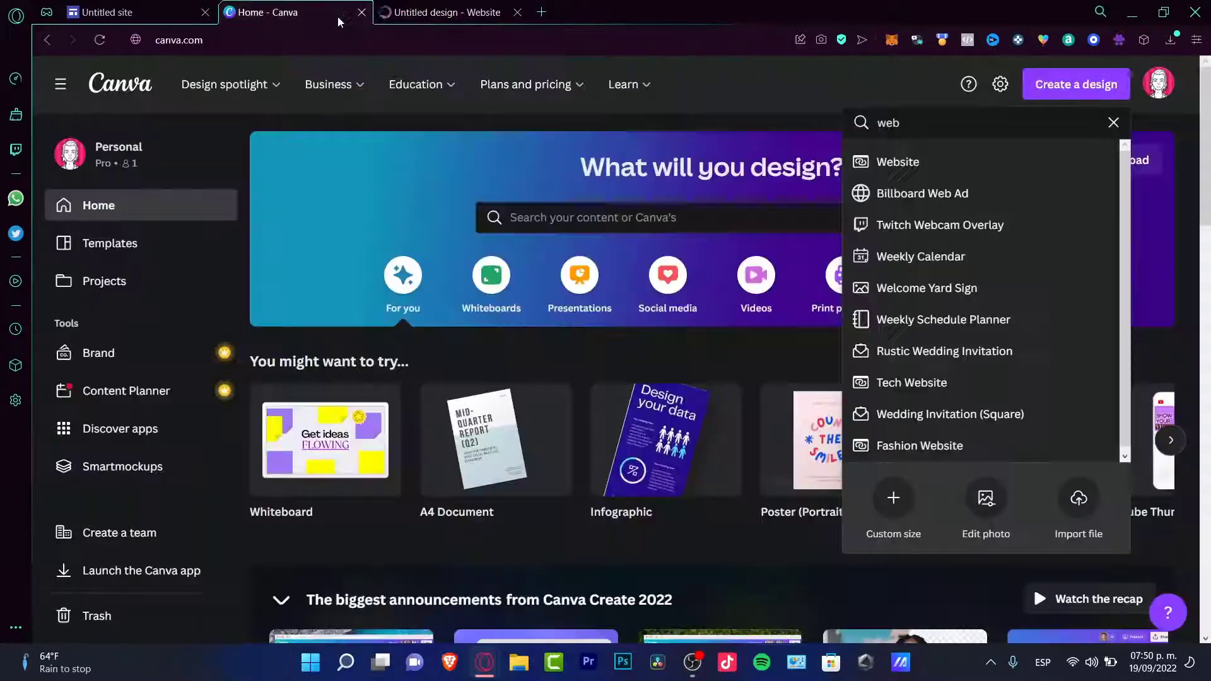
click(172, 4)
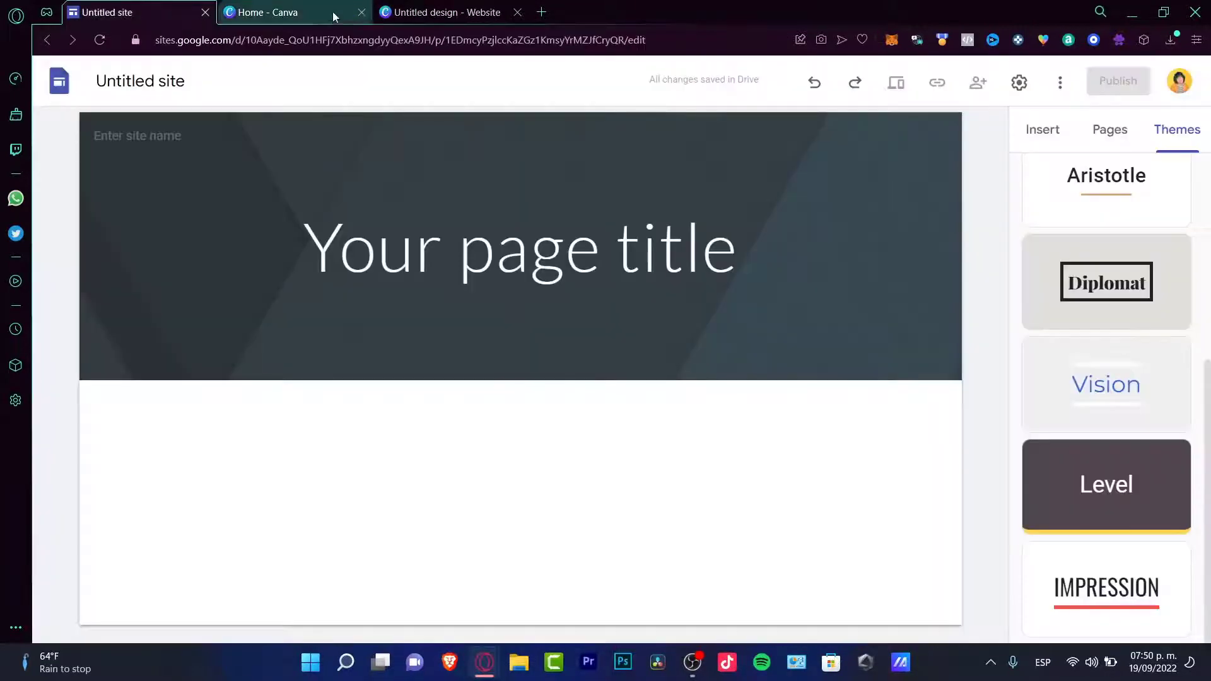
click(432, 11)
scroll(306, 516, down, 5)
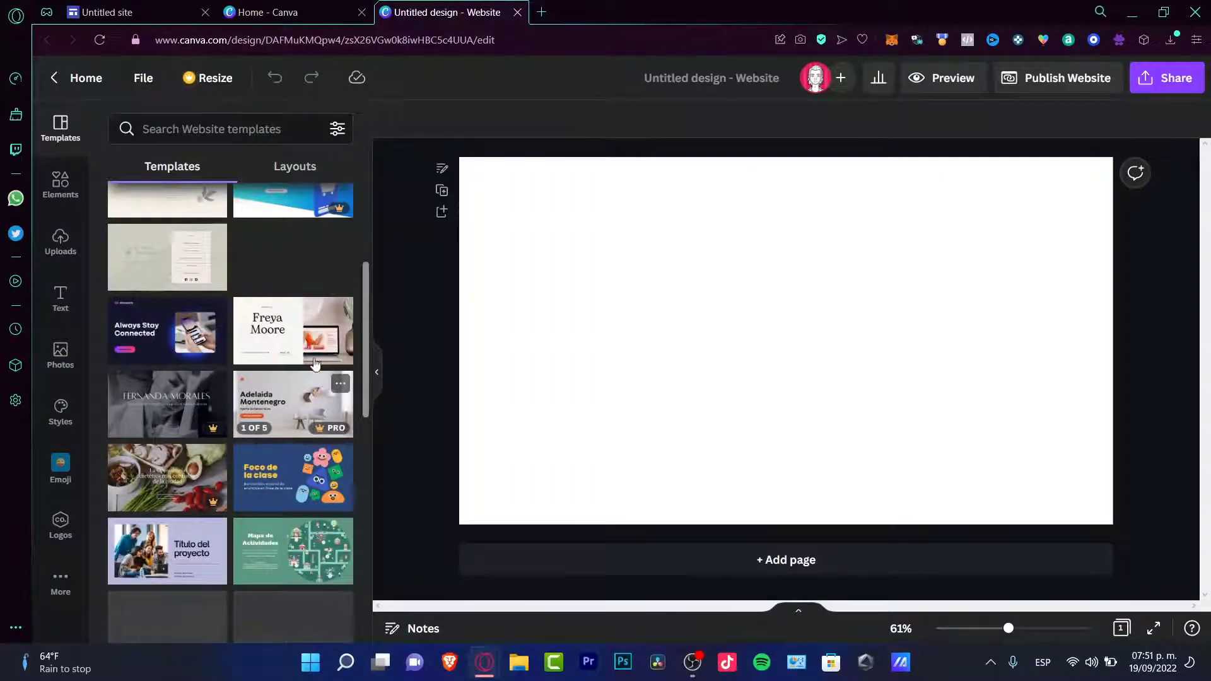
click(338, 428)
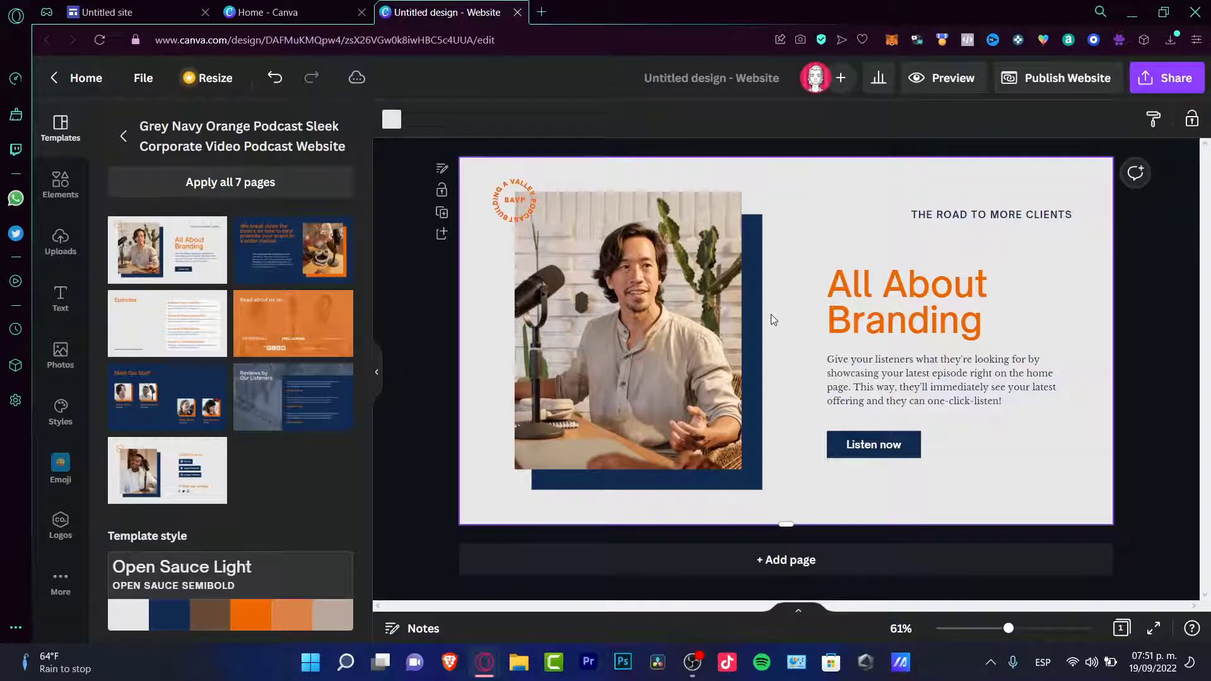
- Delete all template elements from the page, including the Listen now button, and show the Elements library
key(ctrl+a)
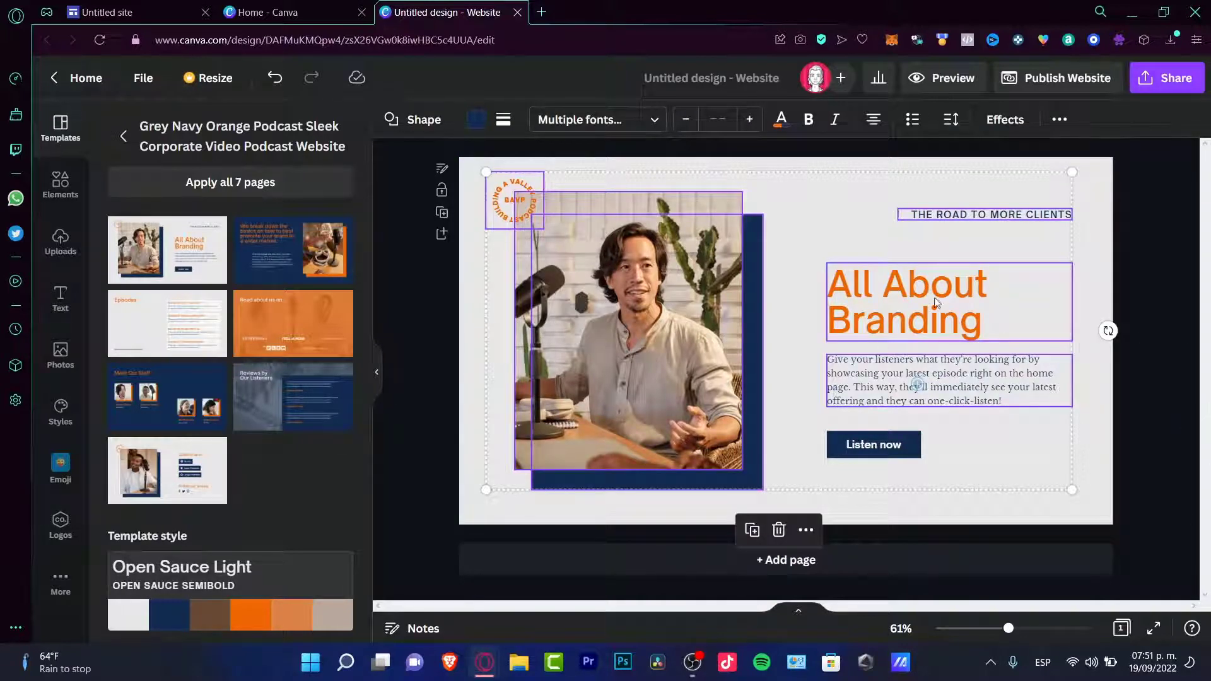
key(Delete)
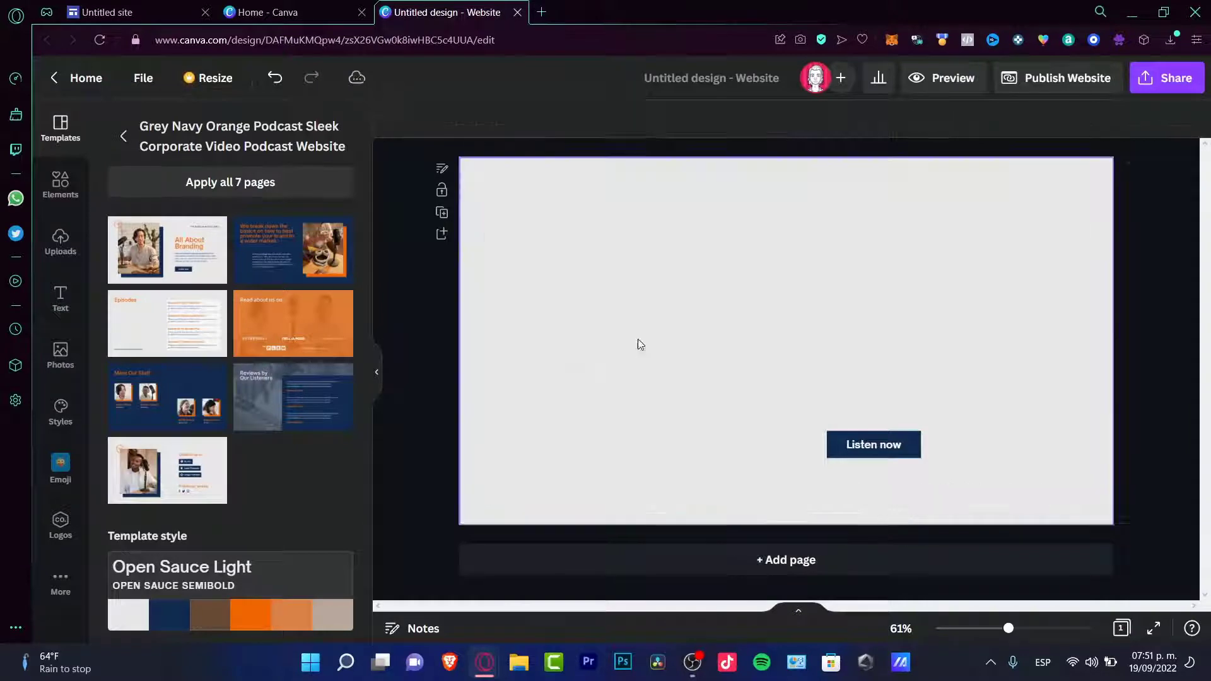
click(60, 183)
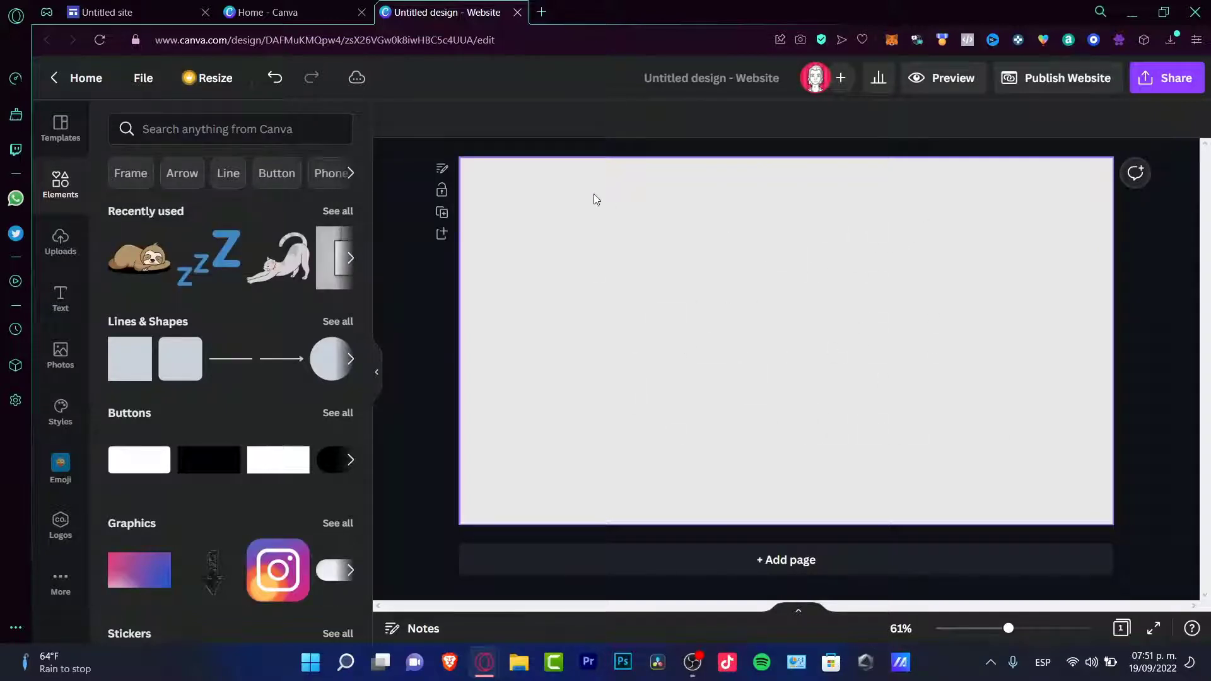
- Compare the header area of the Google Sites page with the empty Canva website canvas
click(265, 12)
click(166, 8)
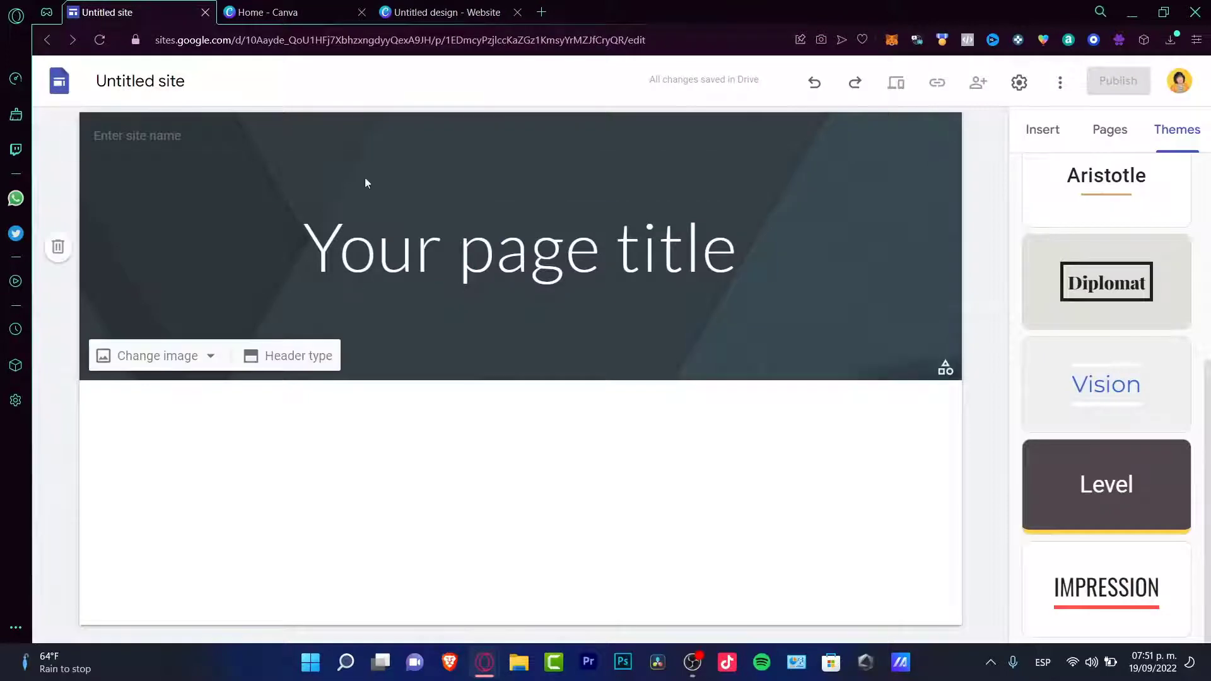
click(432, 13)
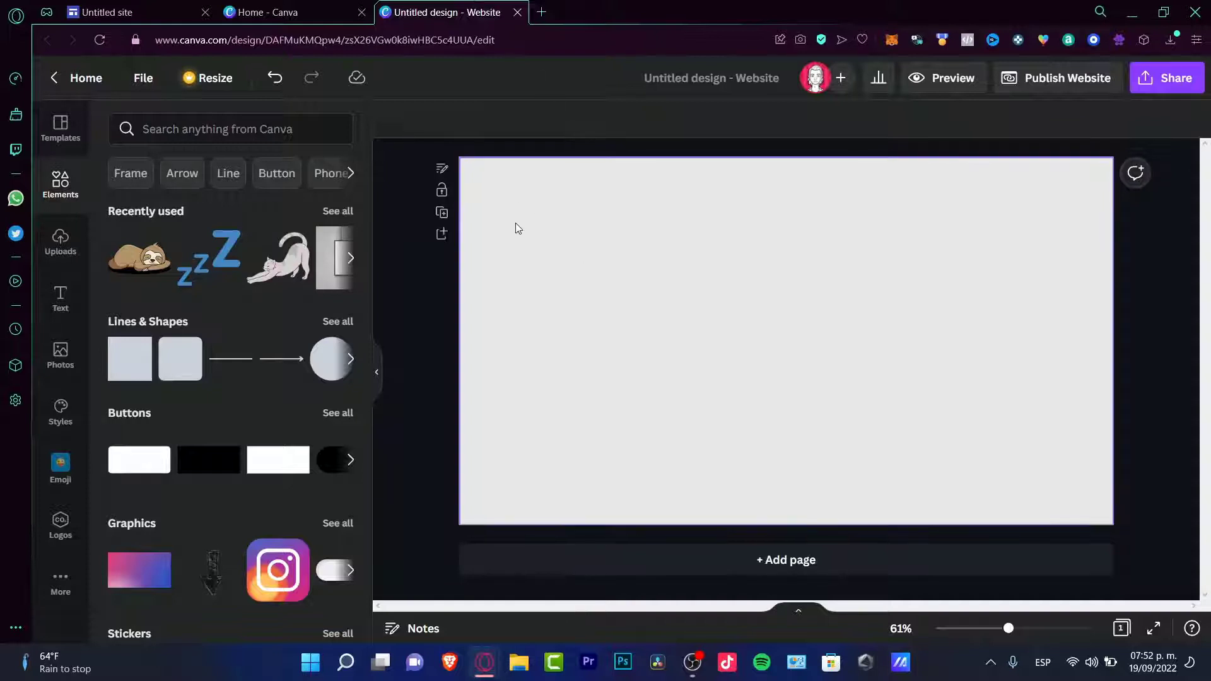
drag(516, 222, 972, 406)
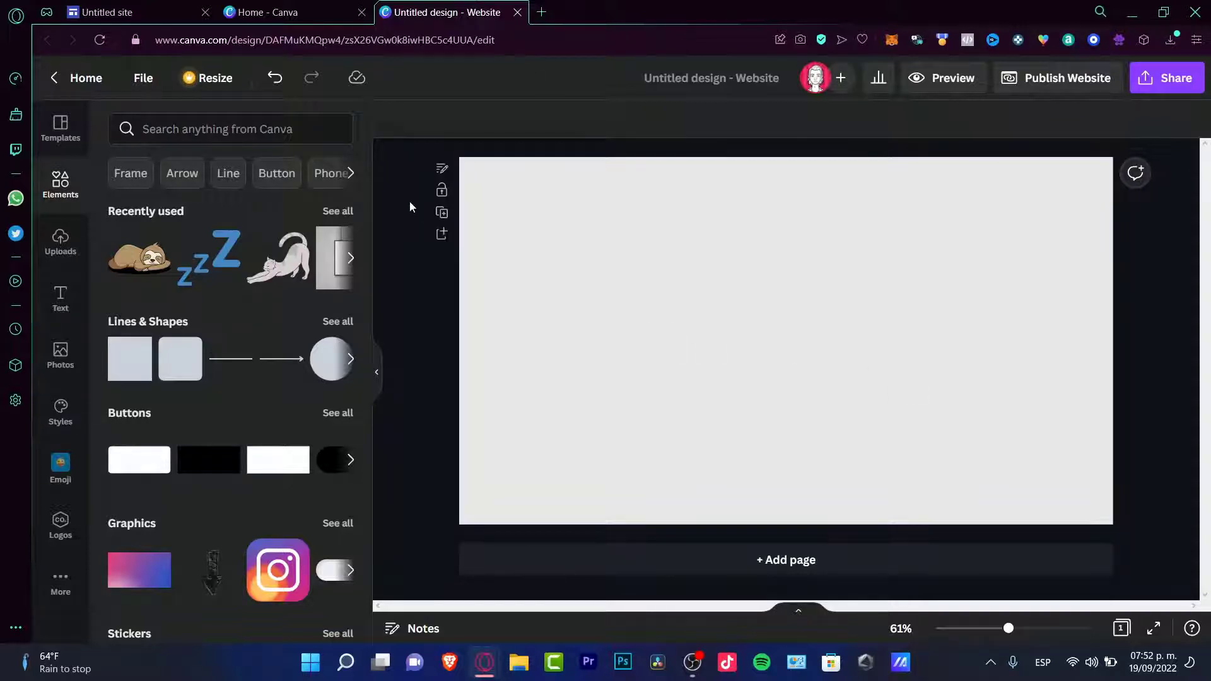
click(120, 12)
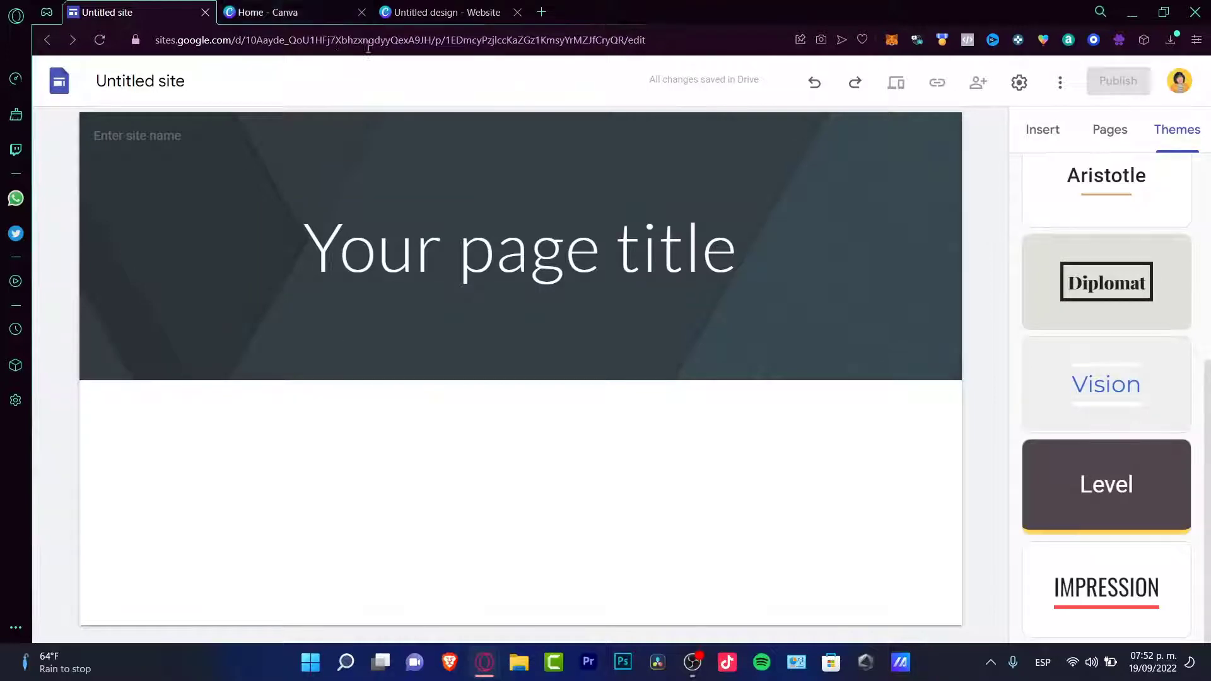
click(445, 12)
click(75, 6)
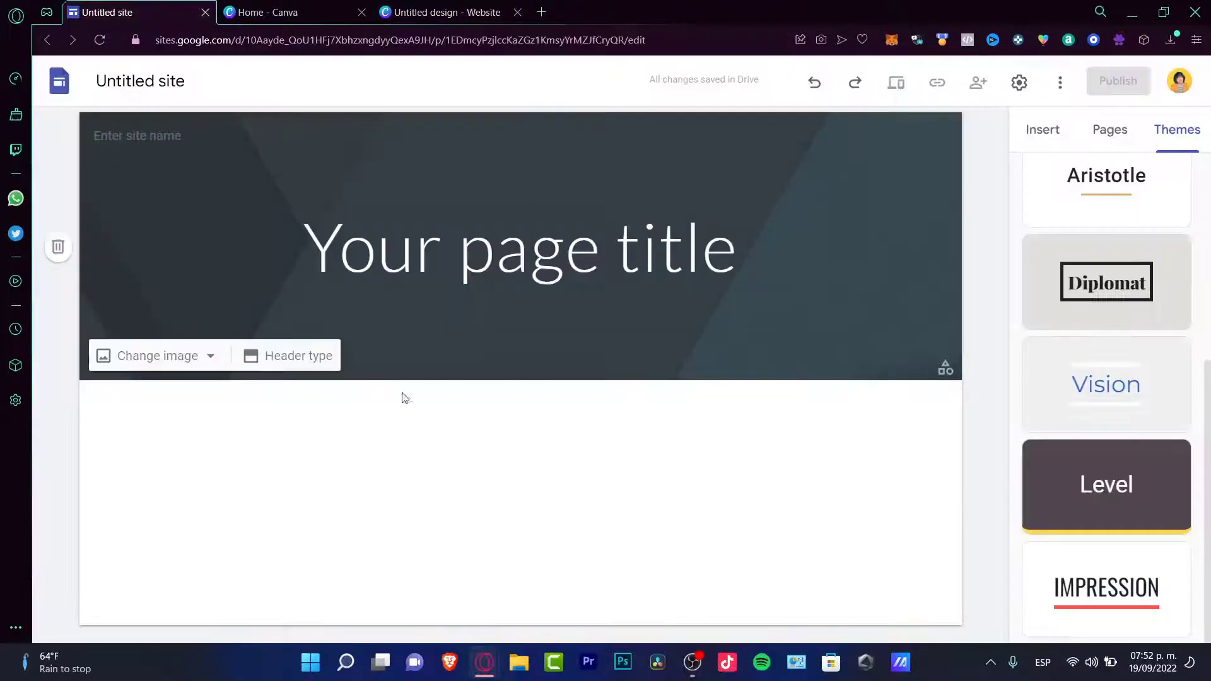
- Switch back to the Canva design, add the pink-to-blue gradient graphic and enlarge it to fill the whole page
click(426, 9)
click(170, 7)
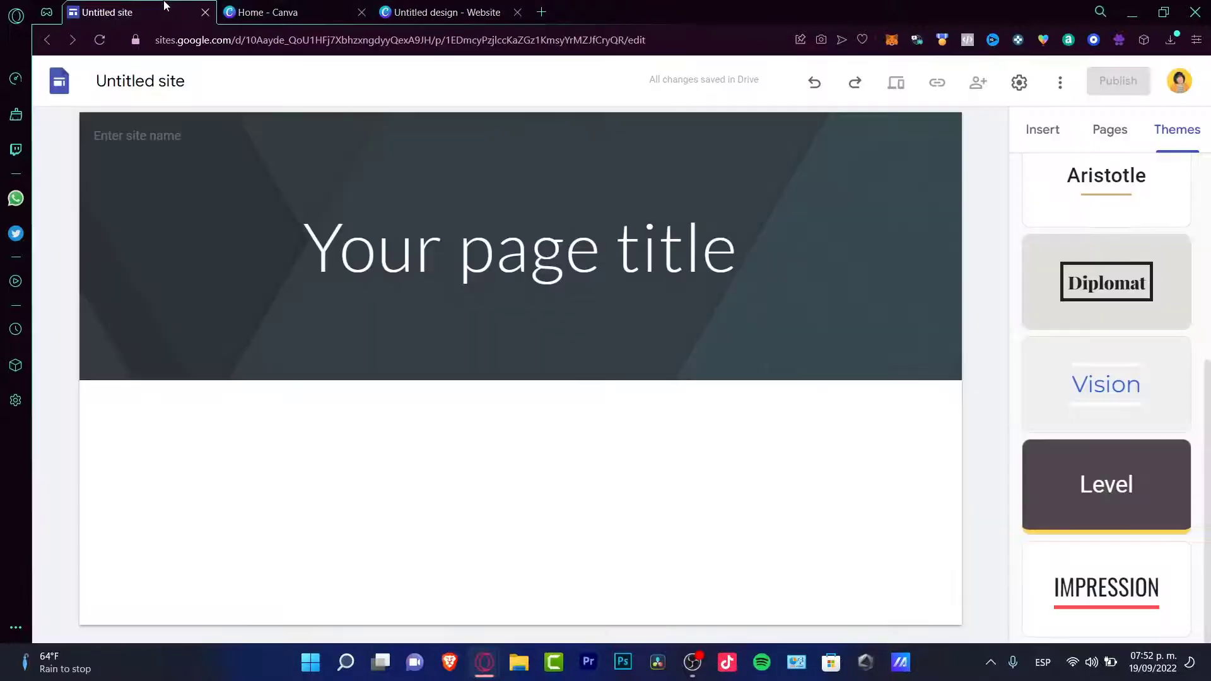
click(420, 8)
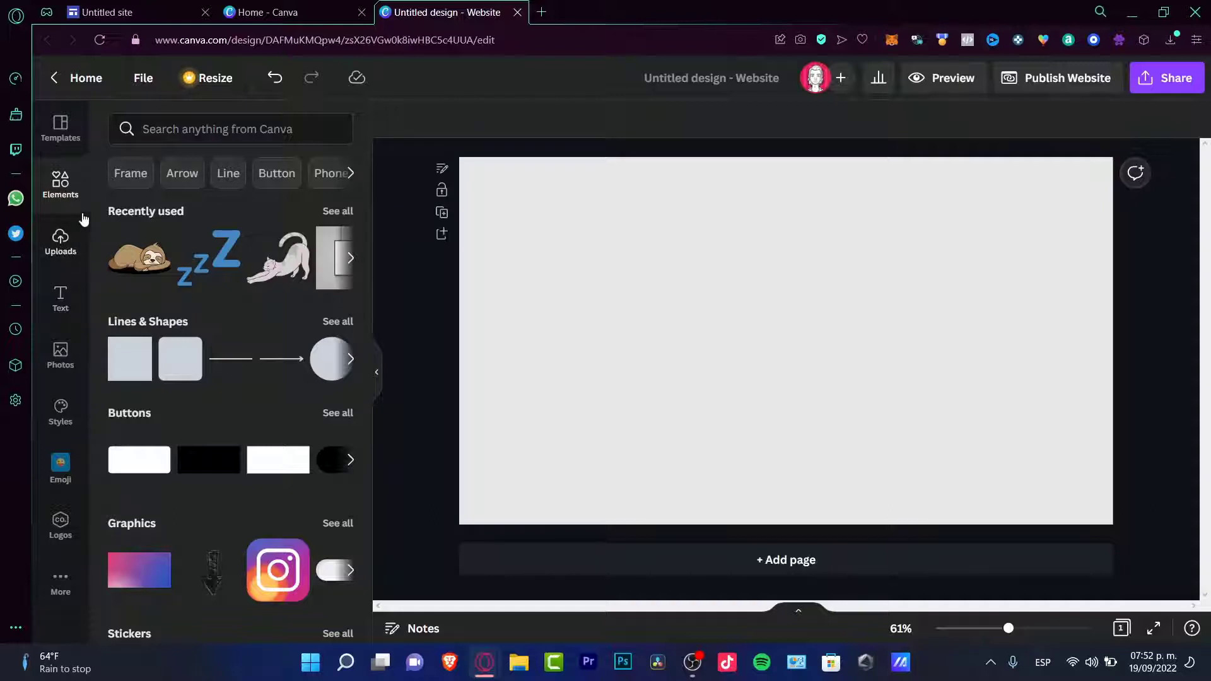
click(241, 130)
click(139, 570)
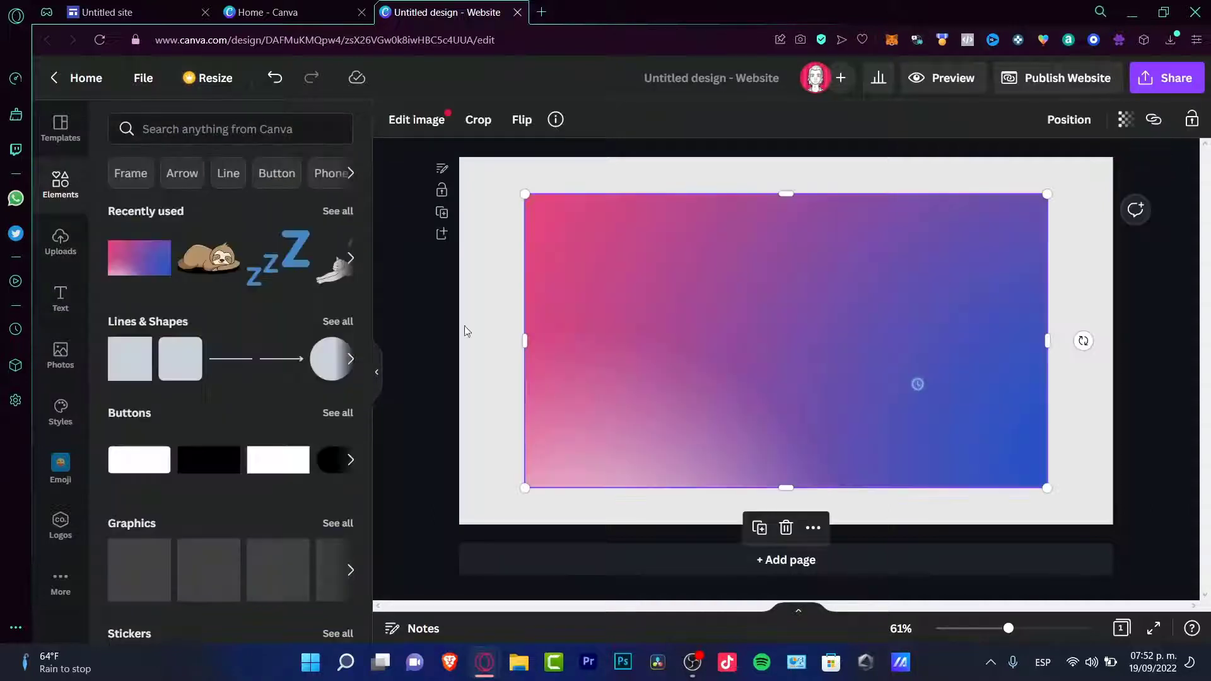
drag(865, 392, 902, 421)
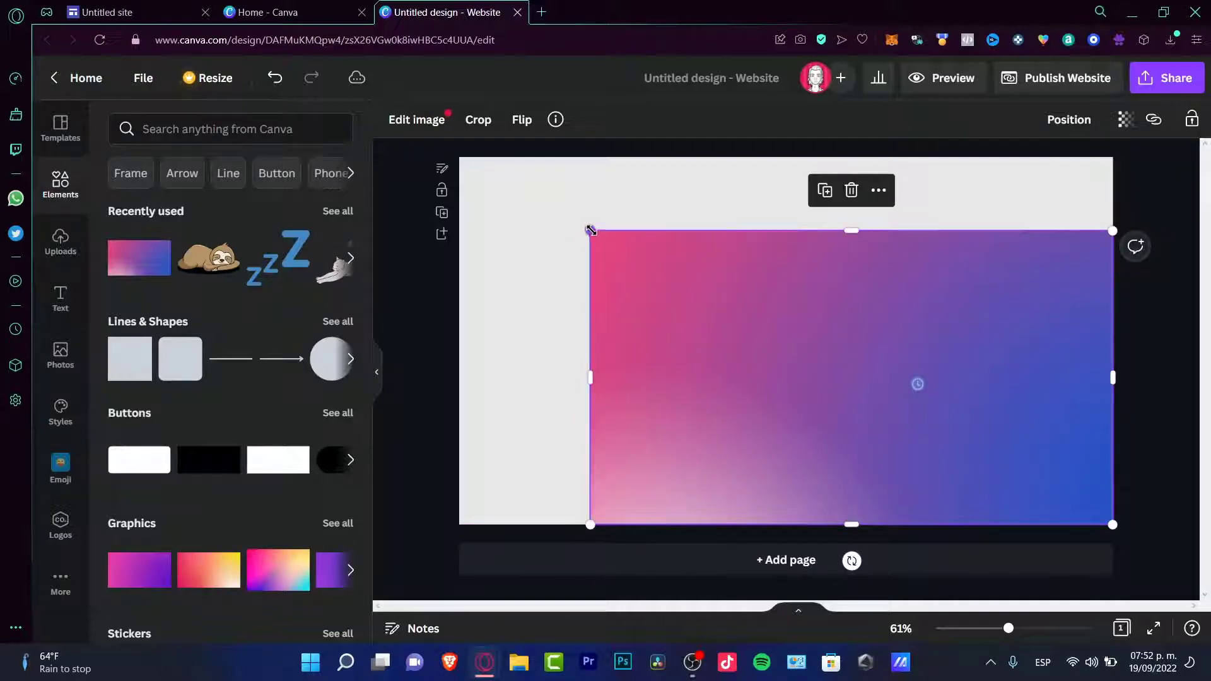
drag(591, 230, 456, 150)
click(1139, 404)
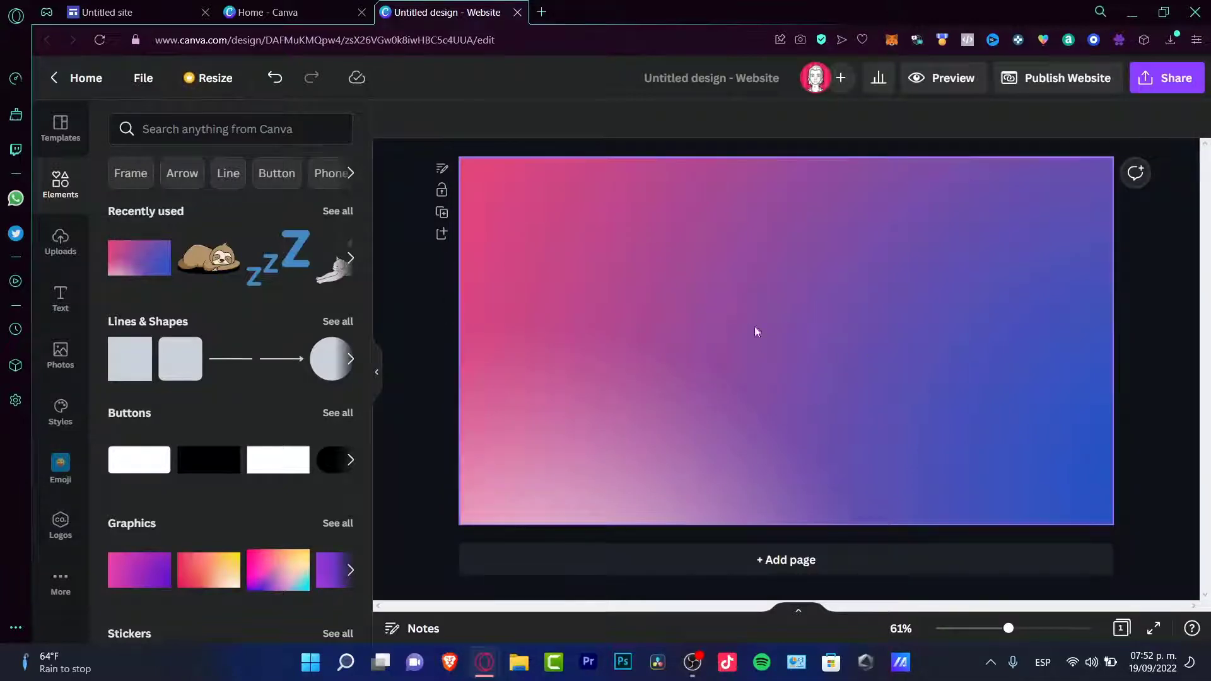
- Add four heading text boxes over the gradient, arranged in two rows and two columns
scroll(270, 479, down, 6)
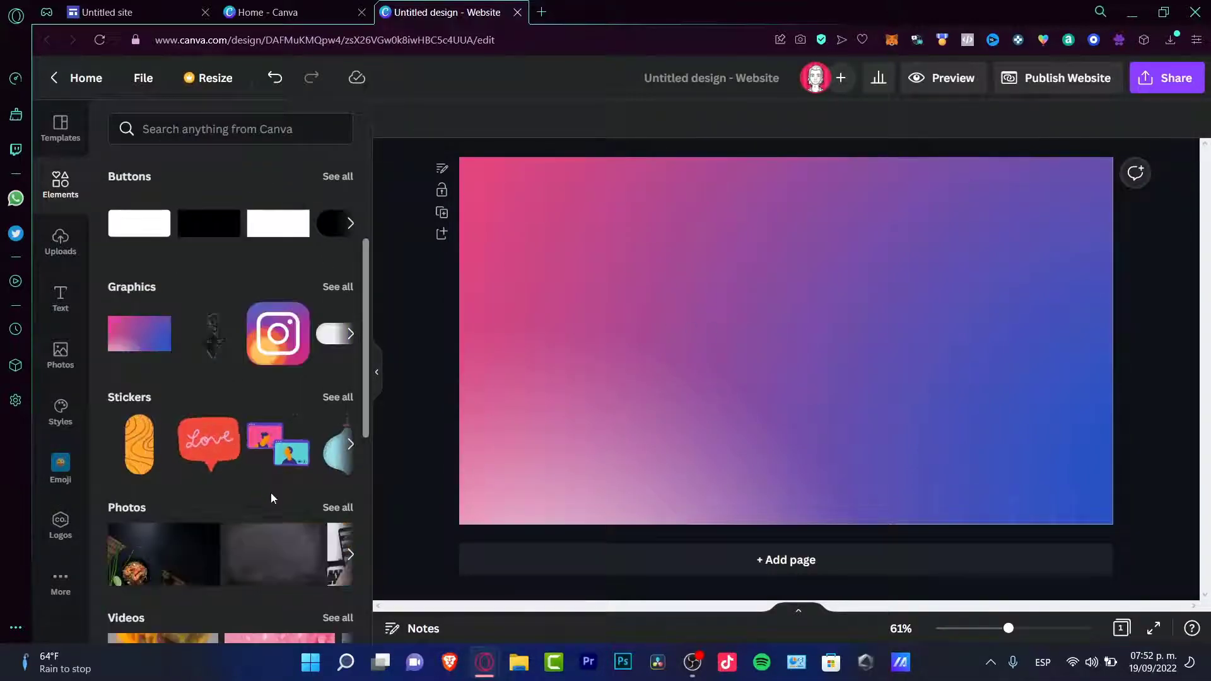
scroll(281, 470, up, 3)
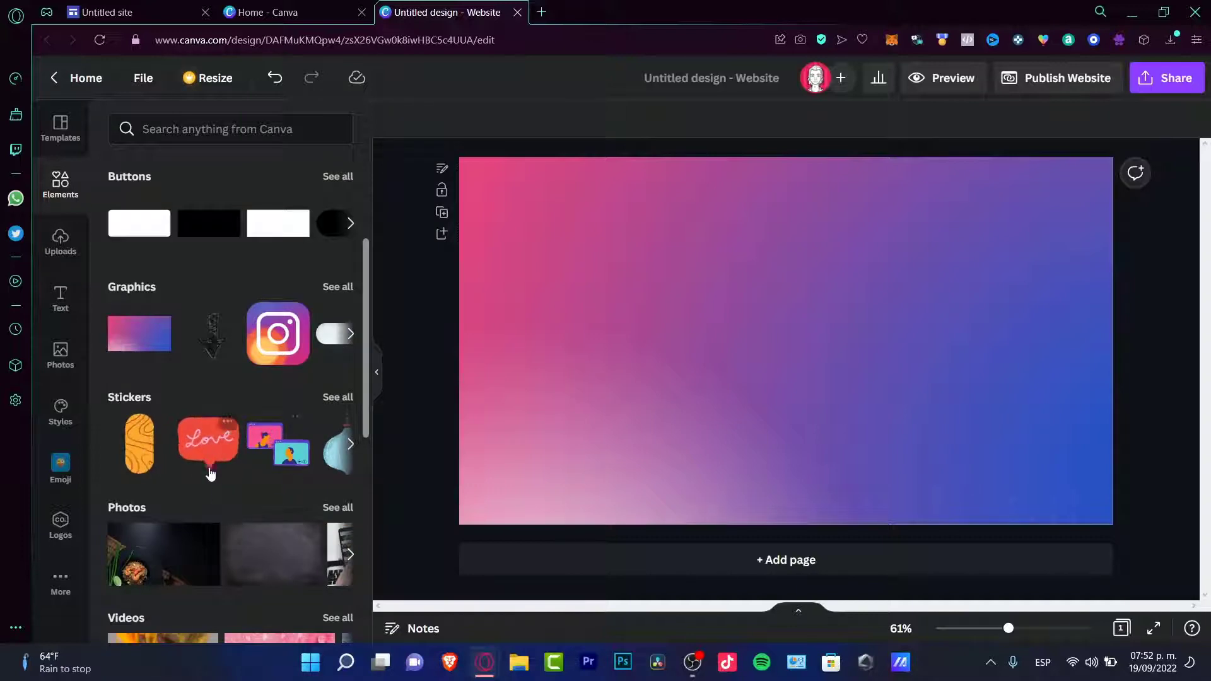
scroll(290, 470, down, 3)
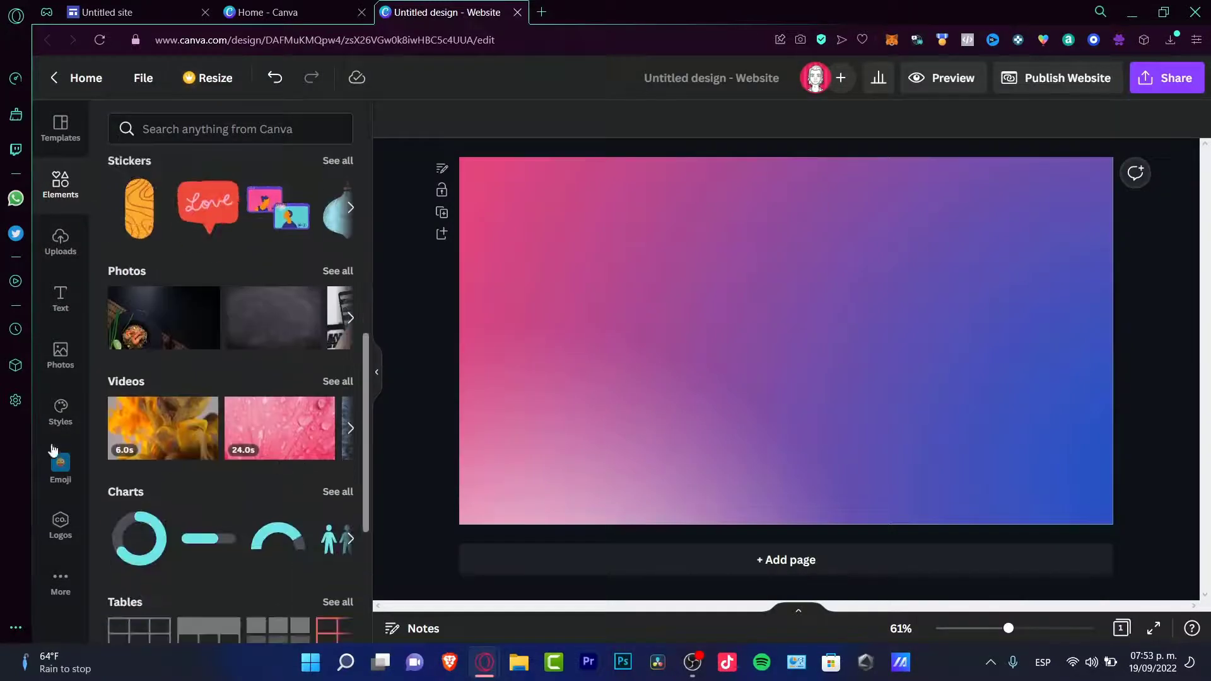
click(61, 298)
click(195, 246)
drag(855, 353, 711, 344)
key(ctrl+v)
key(ctrl+v)
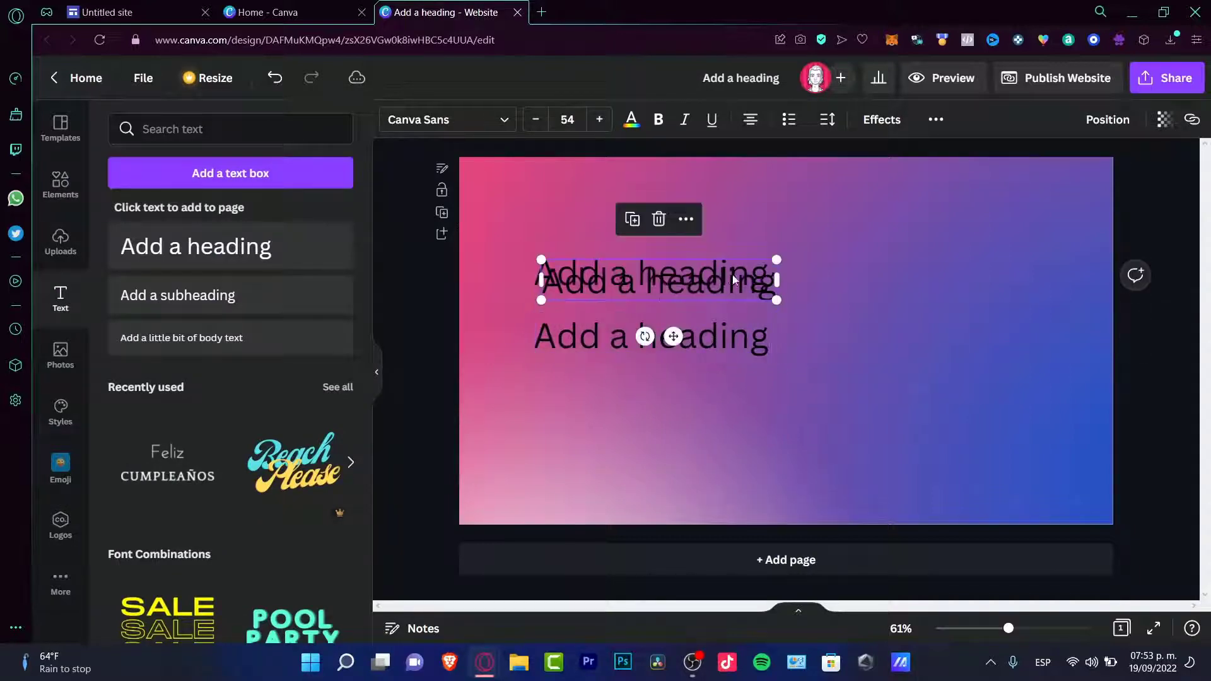
drag(712, 282, 1003, 268)
key(ctrl+v)
drag(703, 372, 992, 332)
- Replace the text of the first heading in the upper row with "About"
double_click(707, 281)
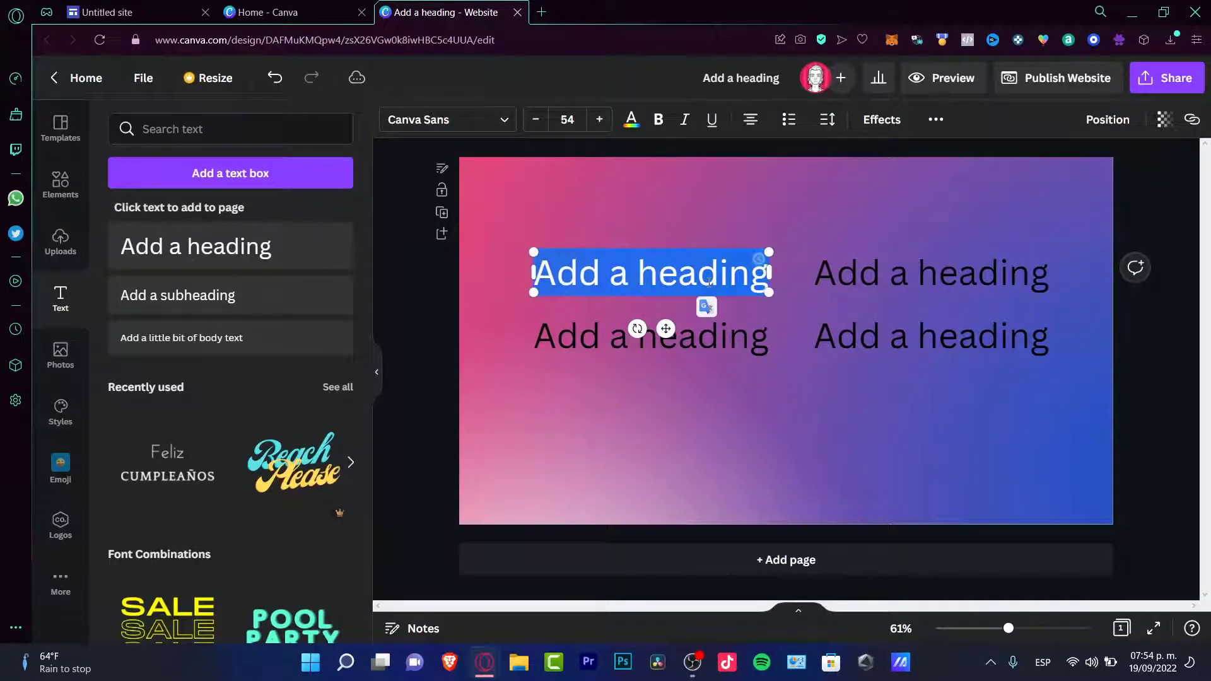
text(Home)
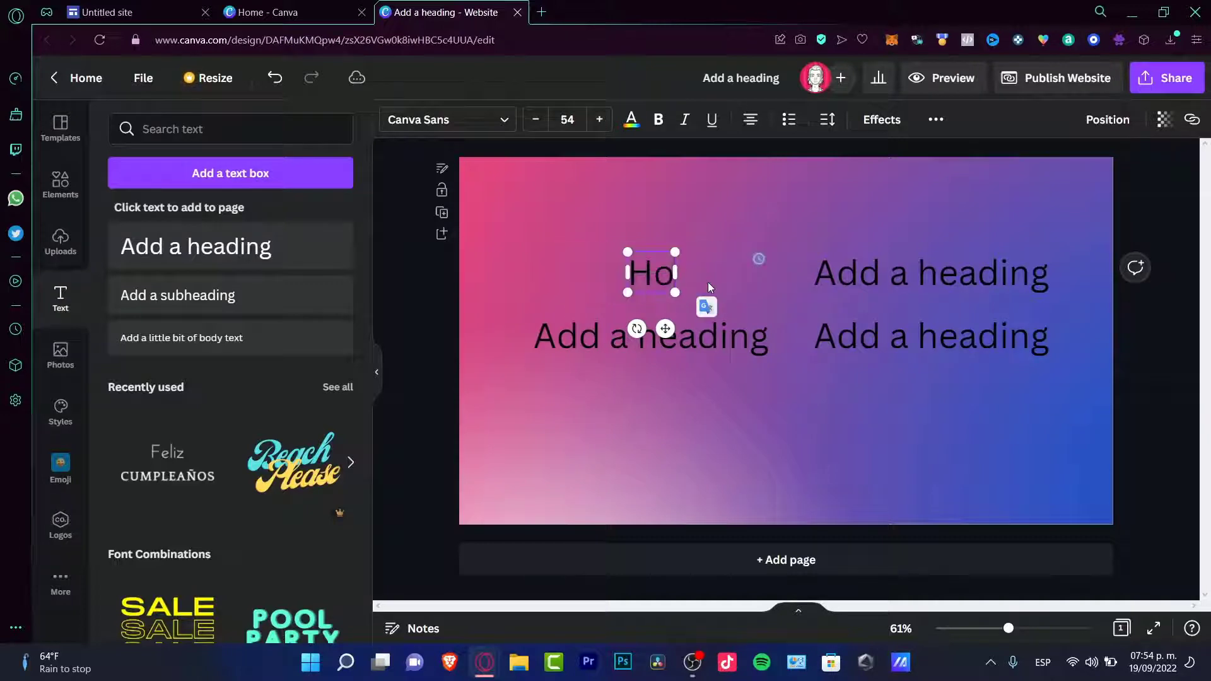
key(BackSpace)
key(BackSpace)
key(BackSpace)
key(BackSpace)
text(About)
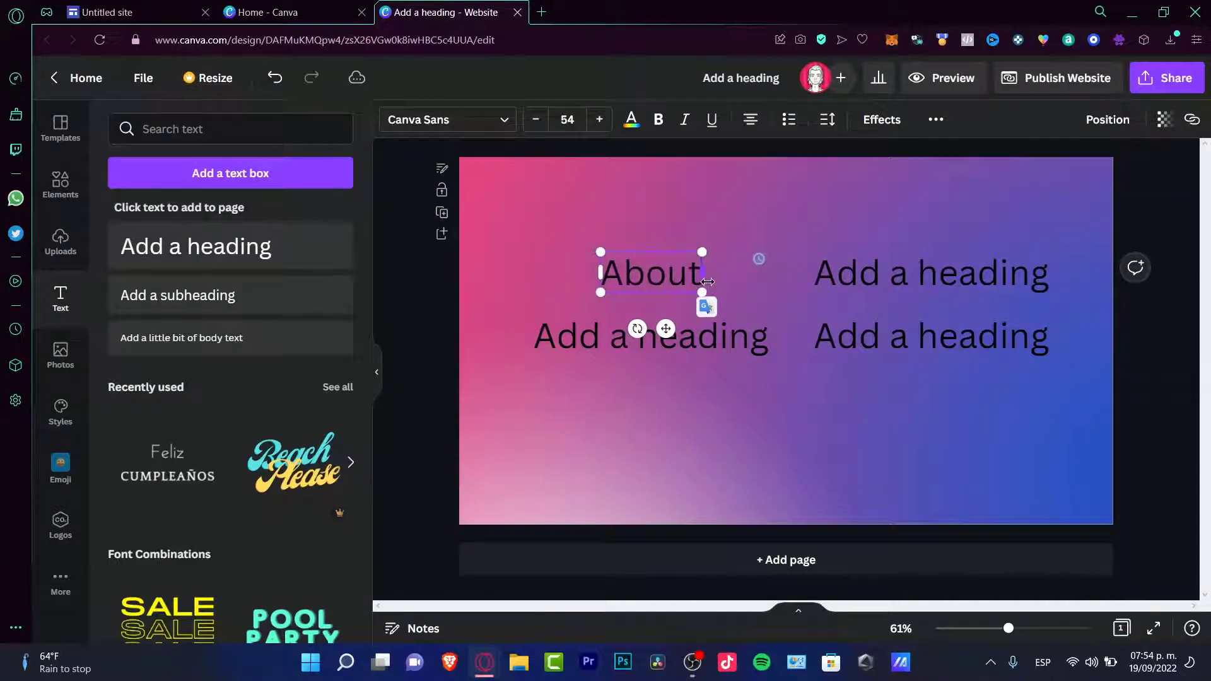
- Change the second upper-row heading to "Product/News/Blog" and the heading below About to "Contact"
double_click(963, 290)
key(BackSpace)
text(Selling)
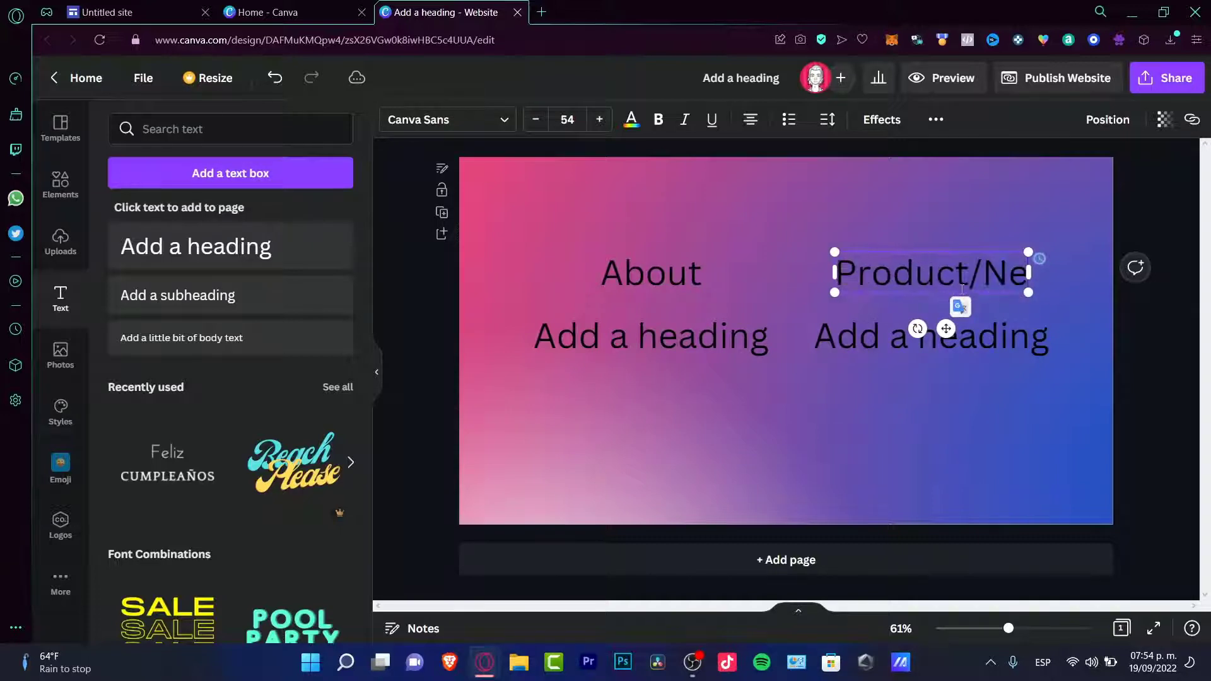
text(ws)
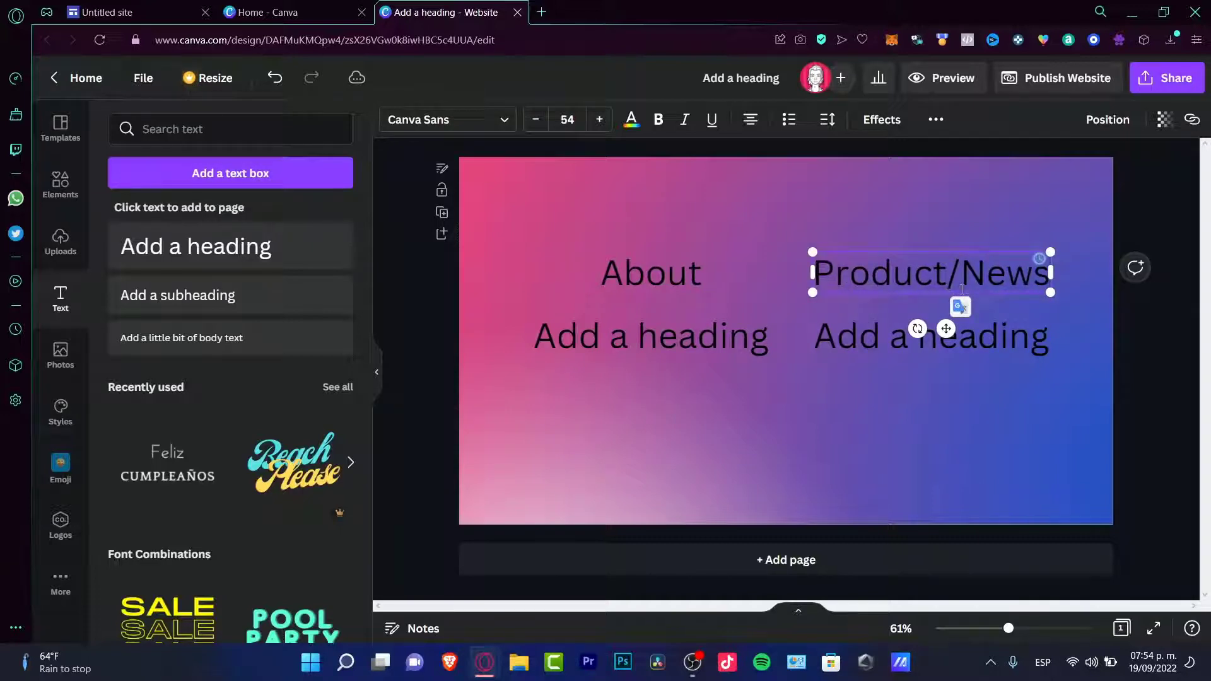
text(/Blog)
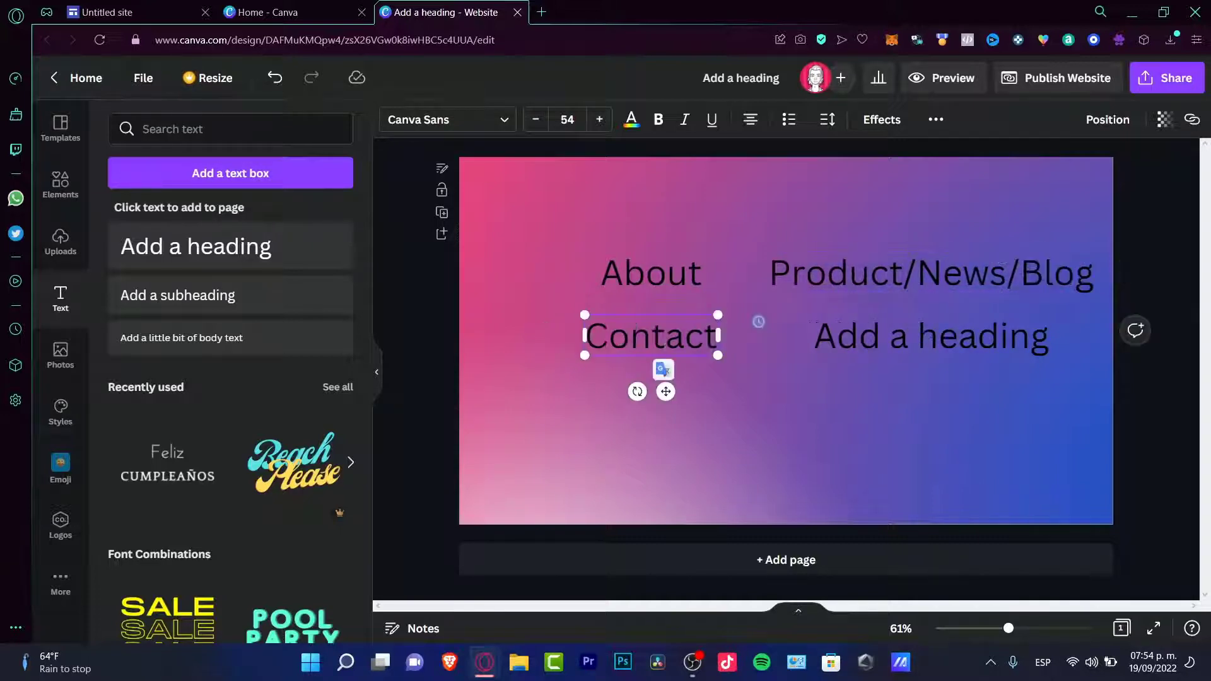
- Change the remaining heading to "Informatic" and enter "Subscribe" in another heading below Contact
double_click(858, 340)
text(Informatic)
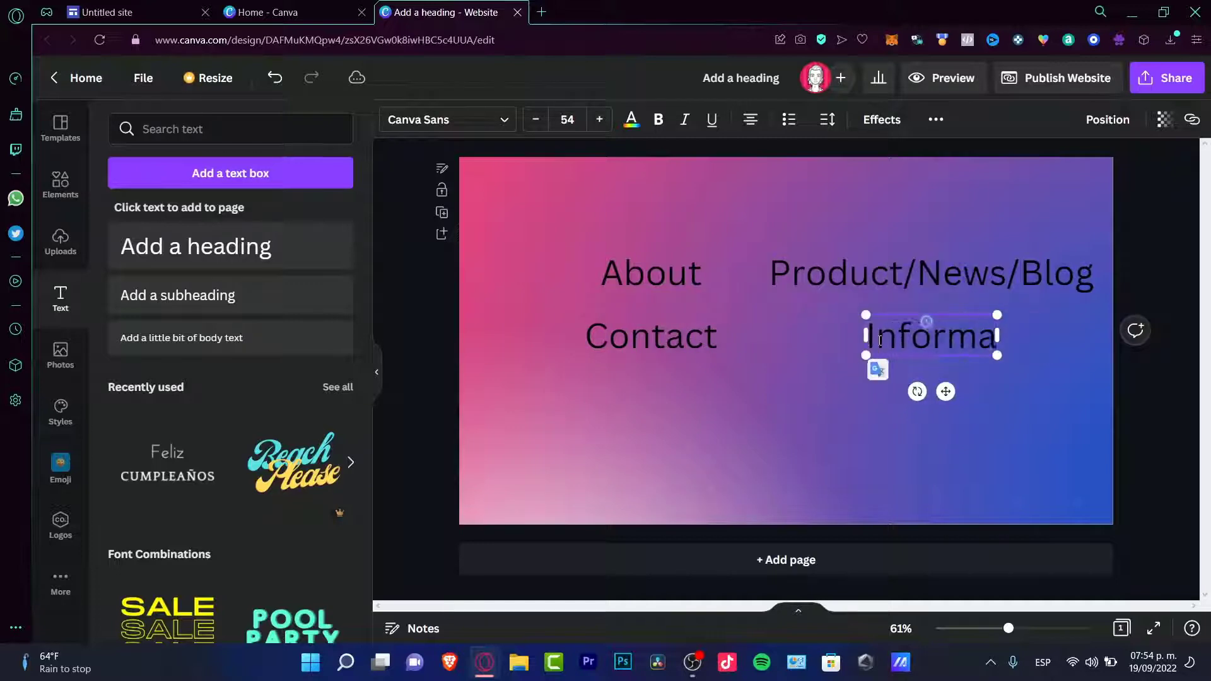
click(1035, 502)
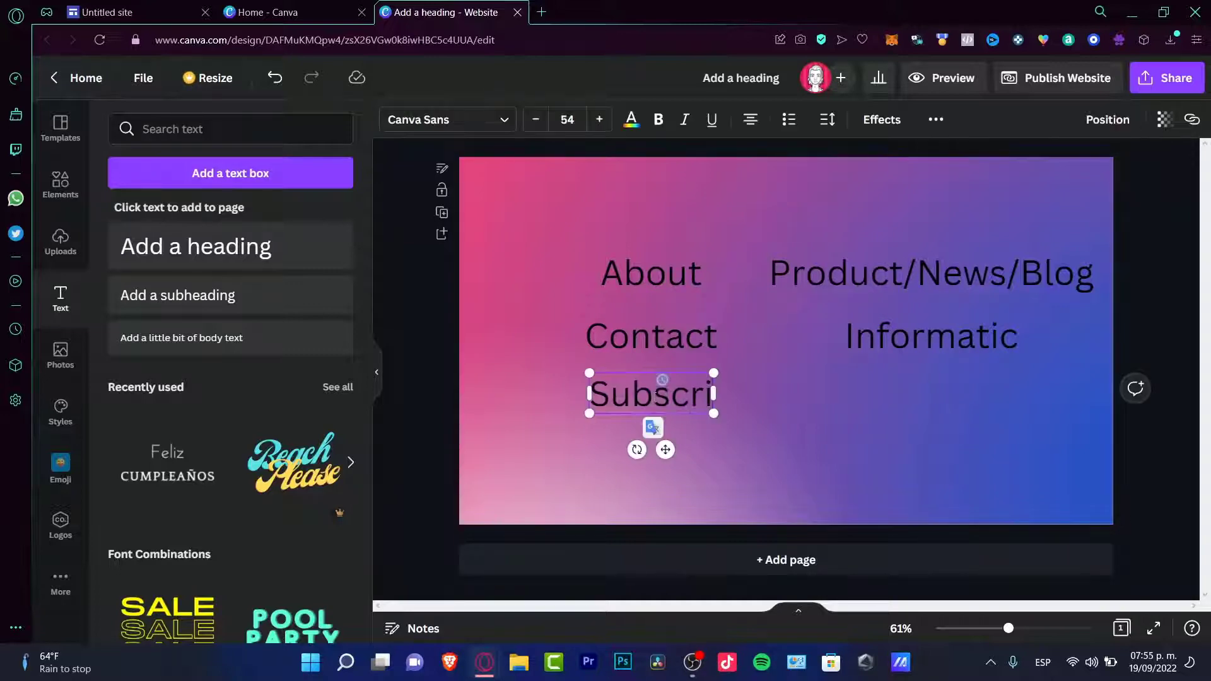
text(be)
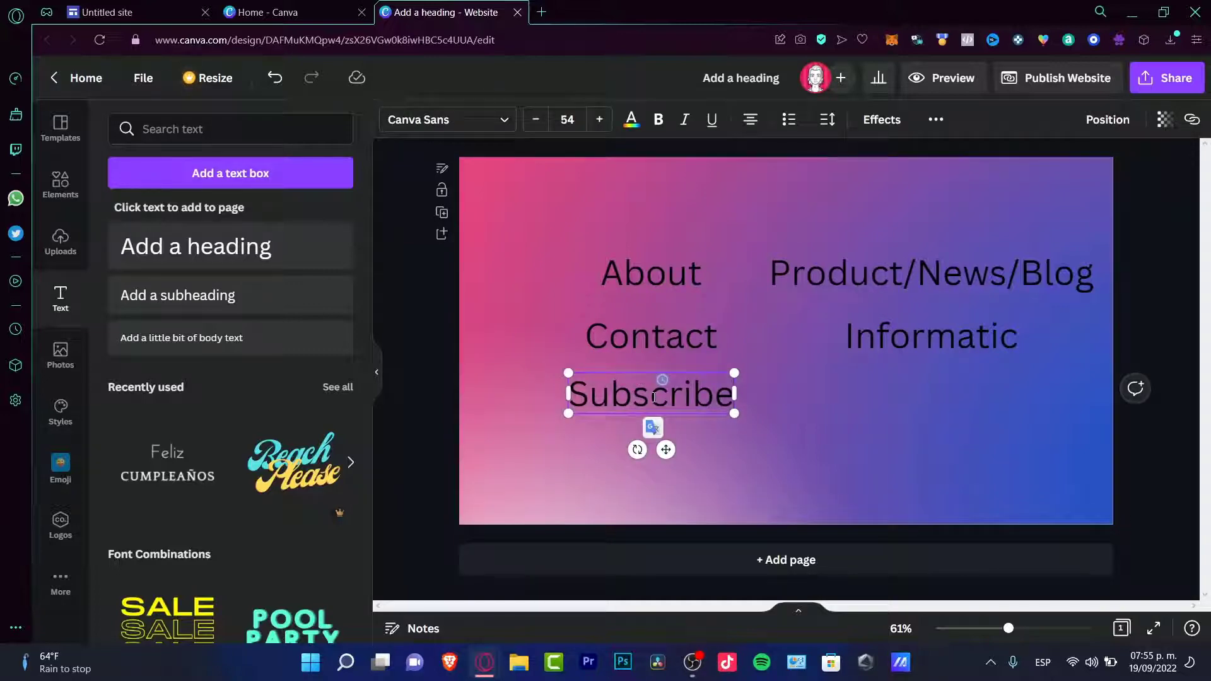
click(918, 385)
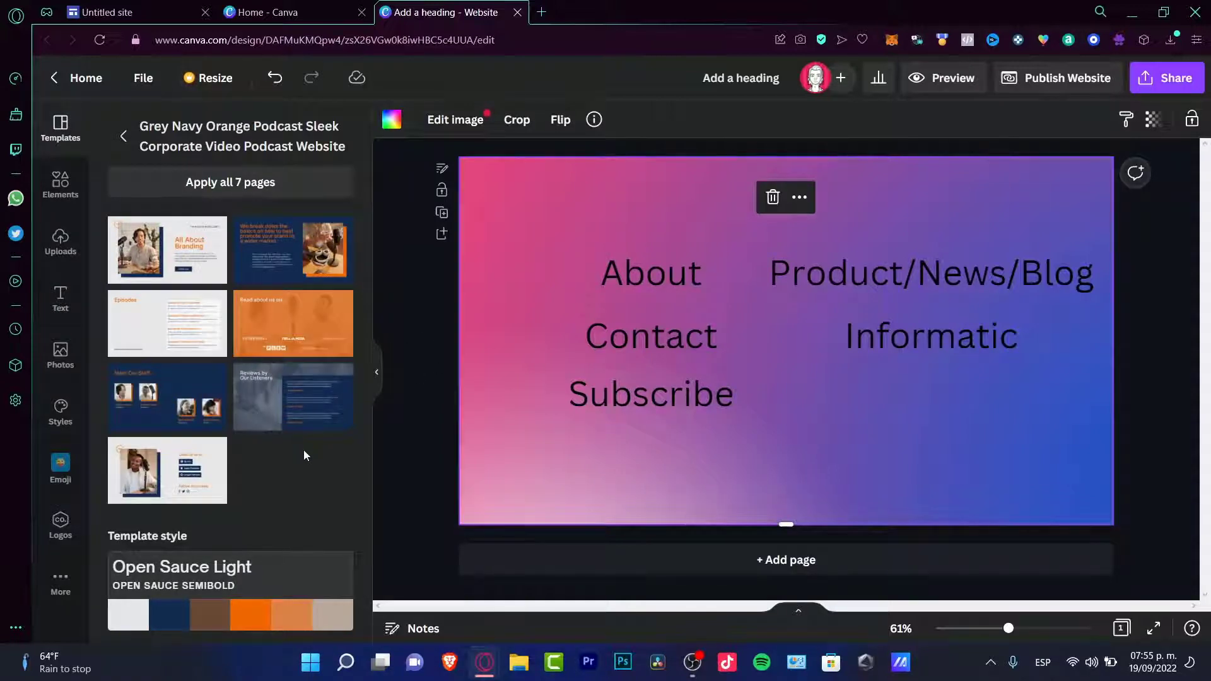
- Reduce the headings to font size 27 and place About near the page's upper-left corner
click(124, 136)
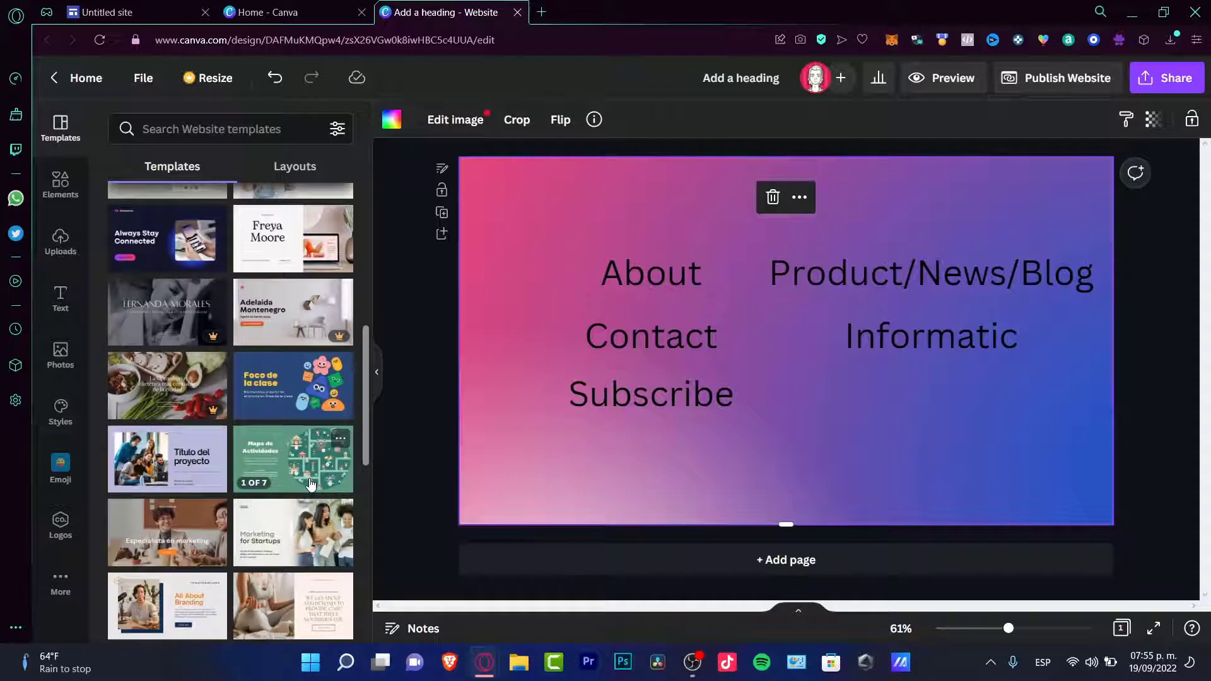
click(666, 290)
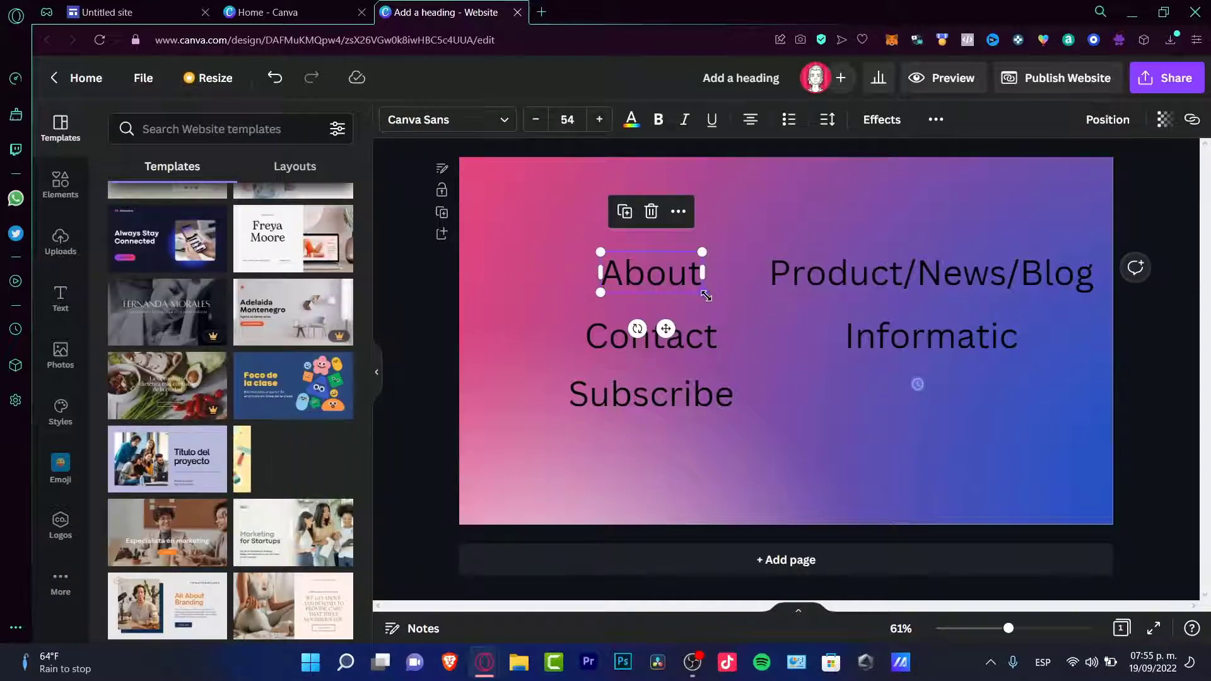
drag(704, 295, 573, 224)
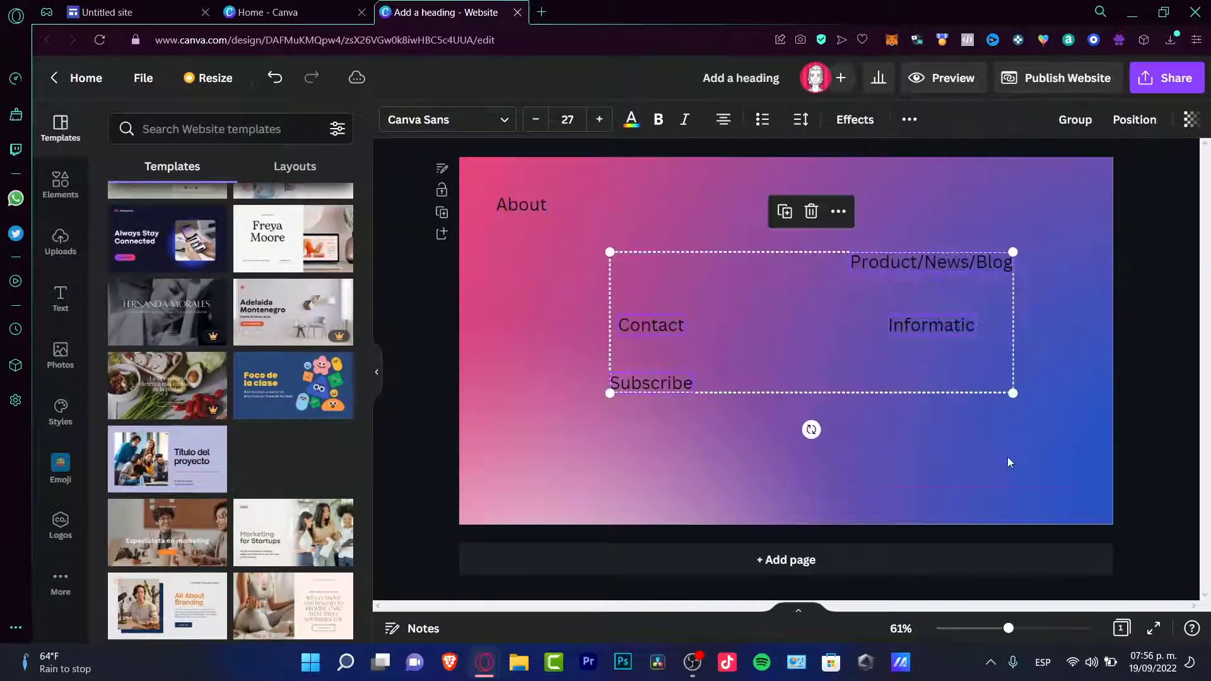
click(960, 475)
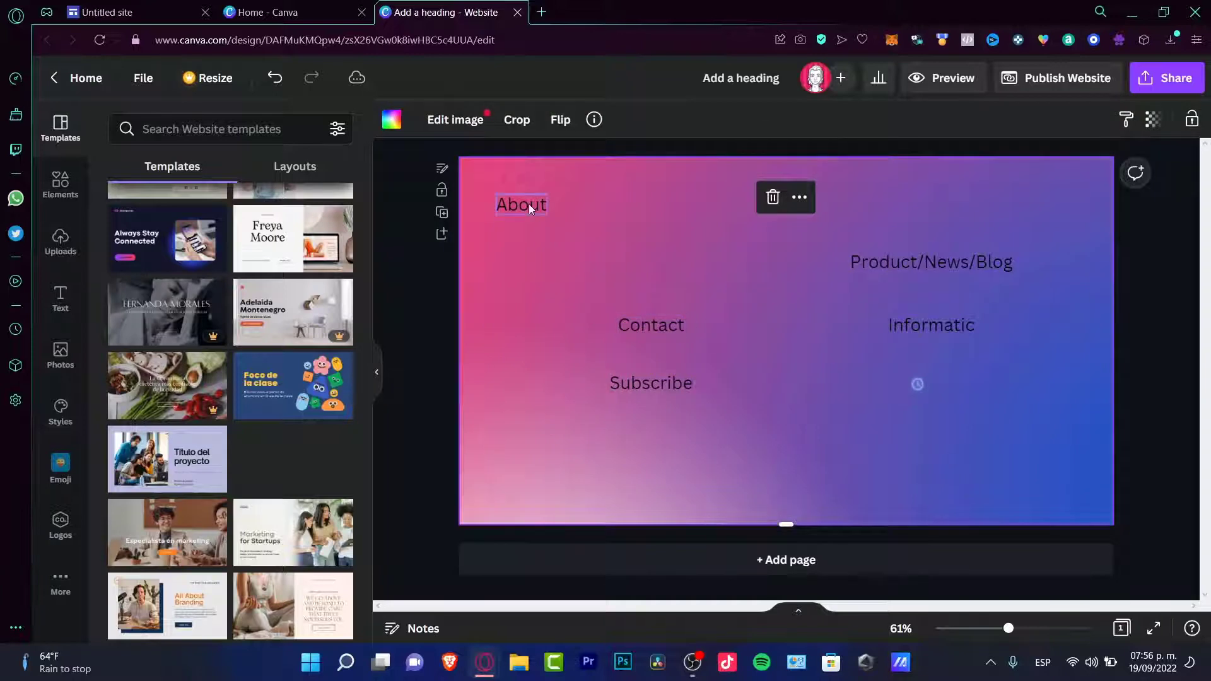
- Try several fonts on all five headings together and set their font to Avatar
drag(511, 188, 721, 427)
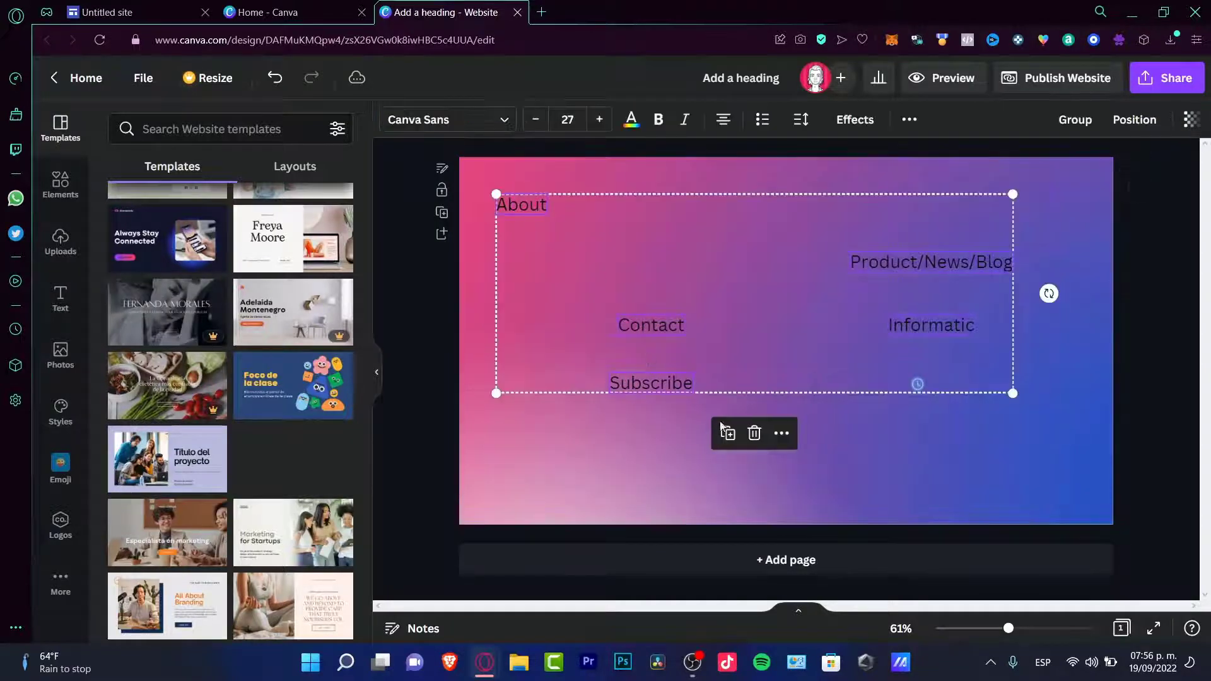
click(497, 130)
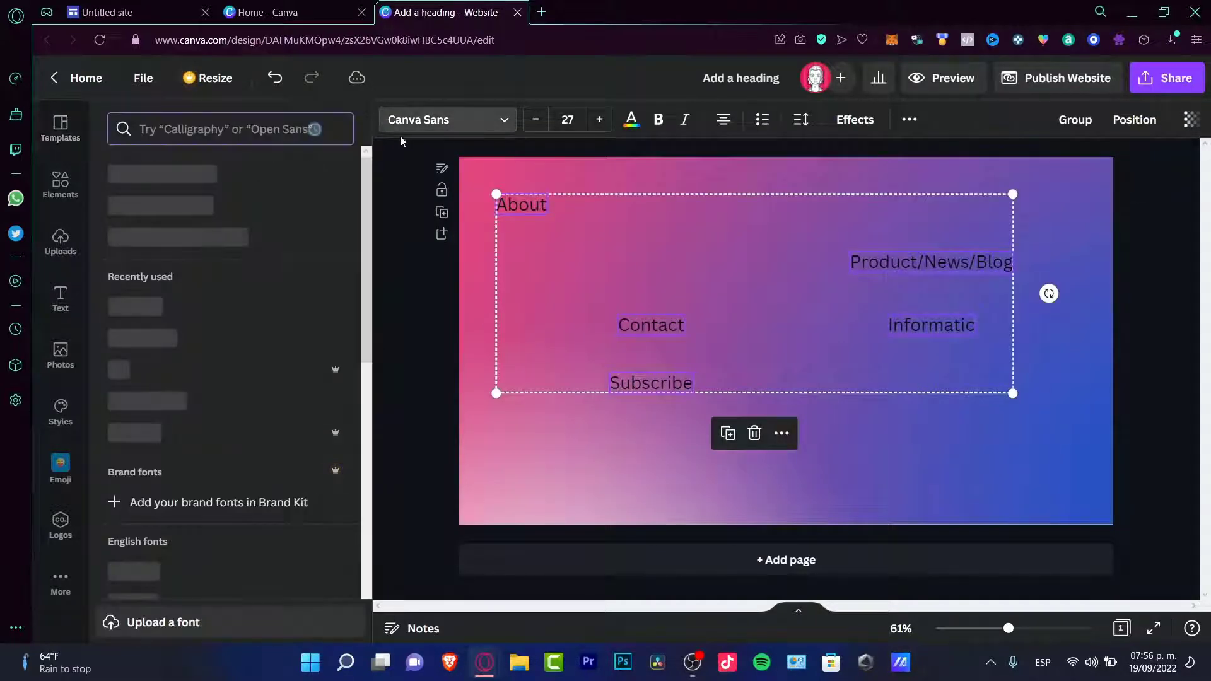
scroll(259, 293, down, 3)
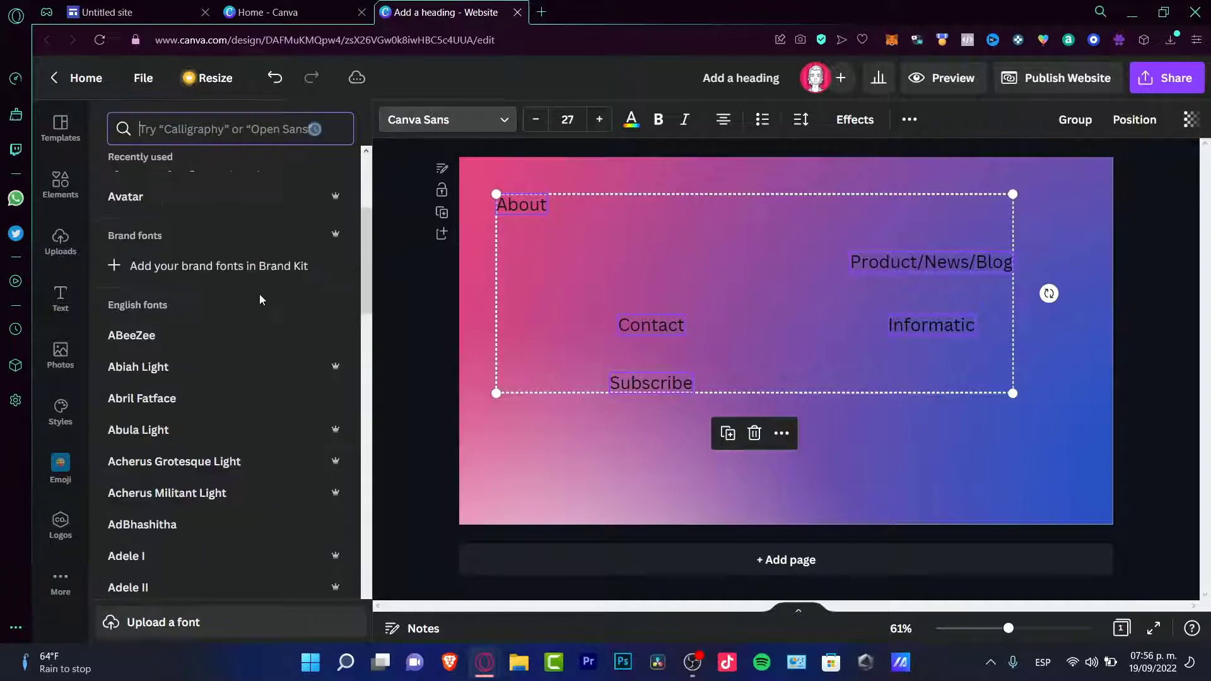
scroll(244, 432, down, 15)
click(225, 344)
scroll(224, 345, down, 8)
click(225, 350)
click(227, 437)
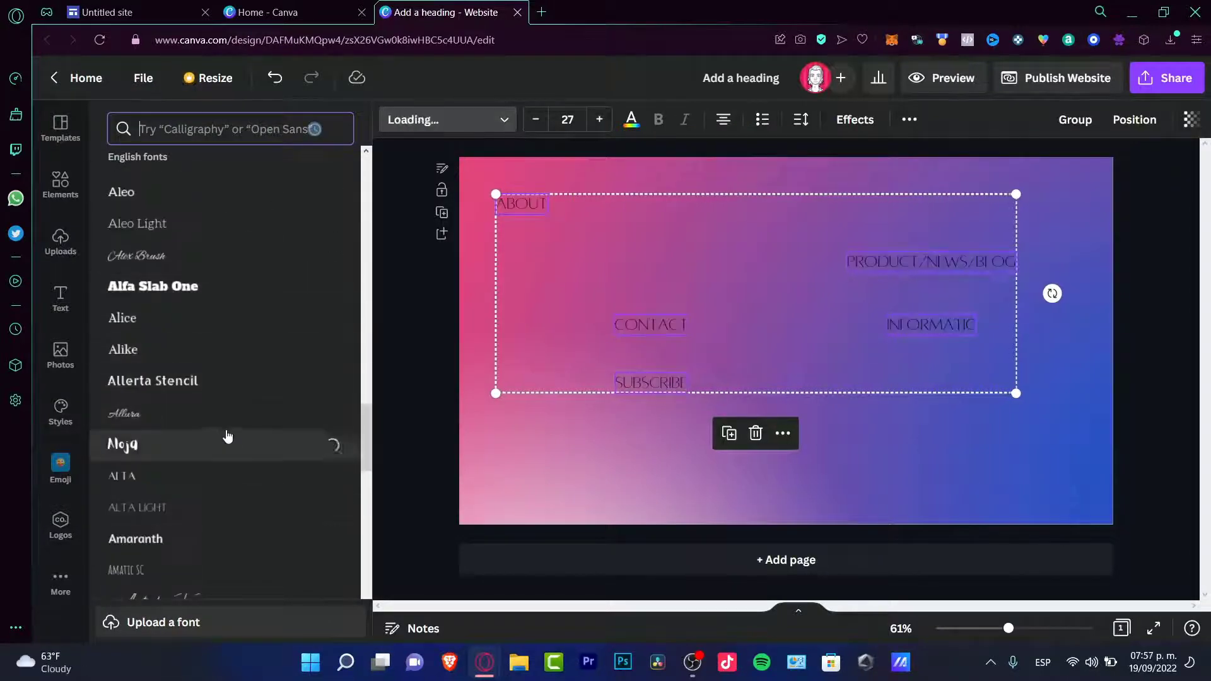
scroll(226, 438, down, 7)
click(200, 351)
scroll(199, 392, down, 2)
click(214, 455)
scroll(228, 499, down, 13)
click(183, 355)
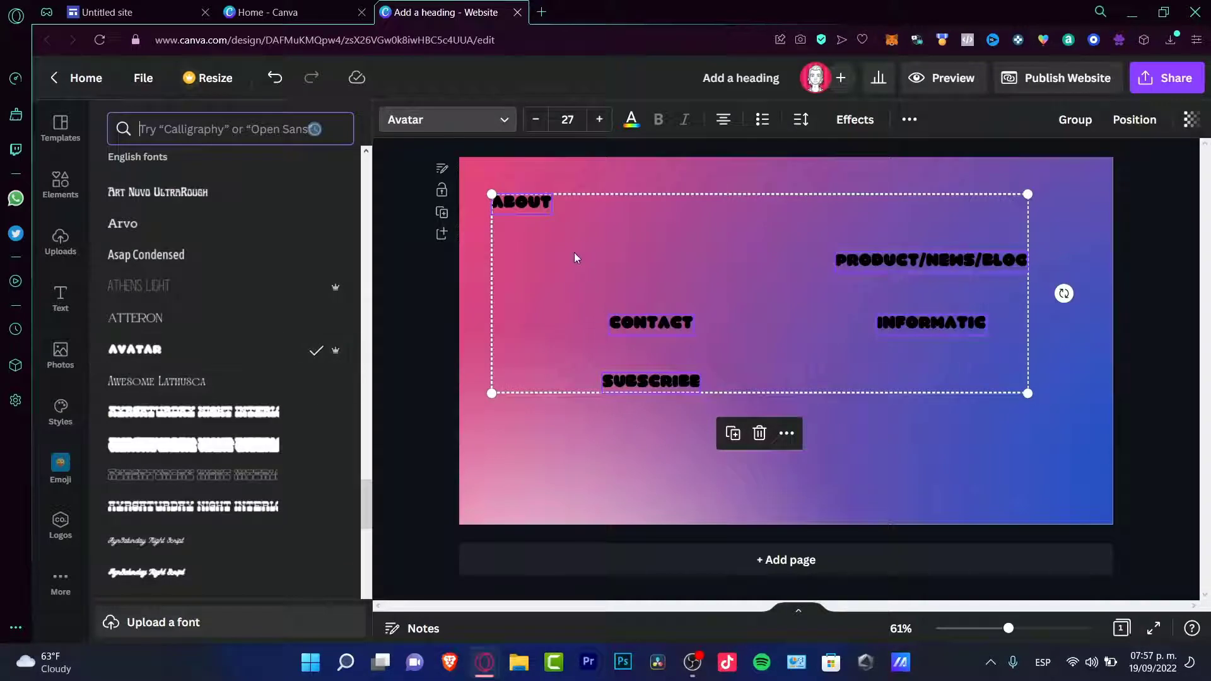
- Apply the Glitch effect to all the headings and adjust its offset and direction
click(856, 126)
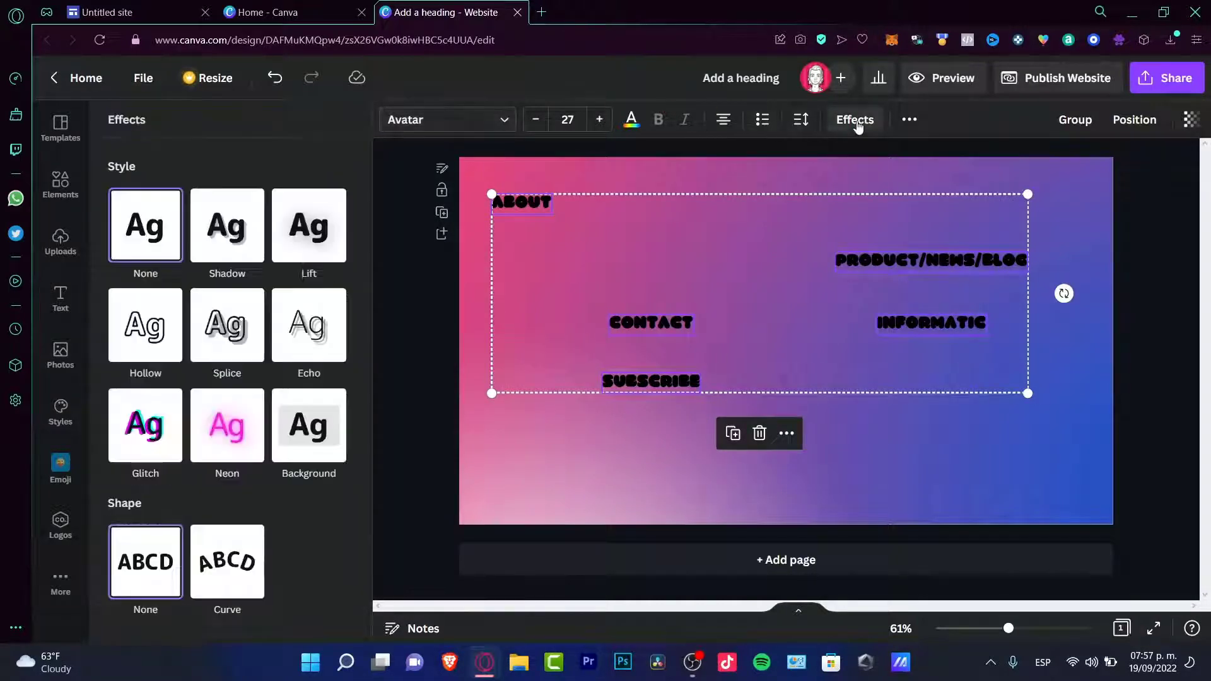
click(145, 424)
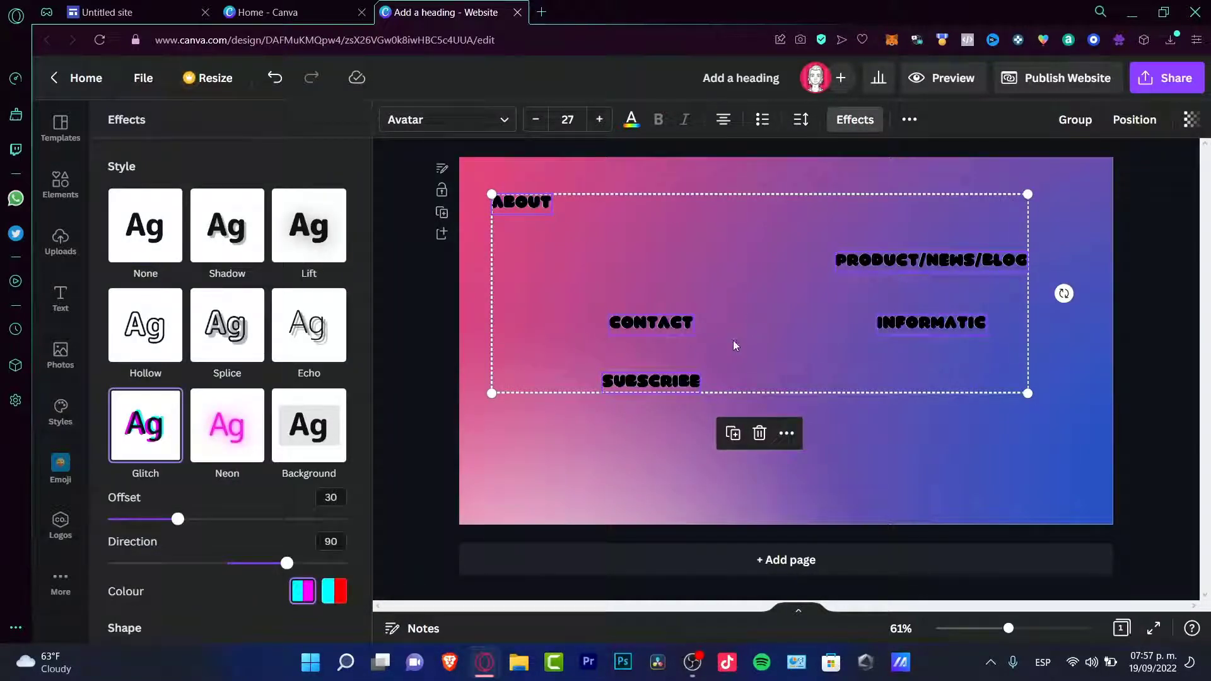
drag(178, 519, 287, 521)
drag(287, 563, 246, 538)
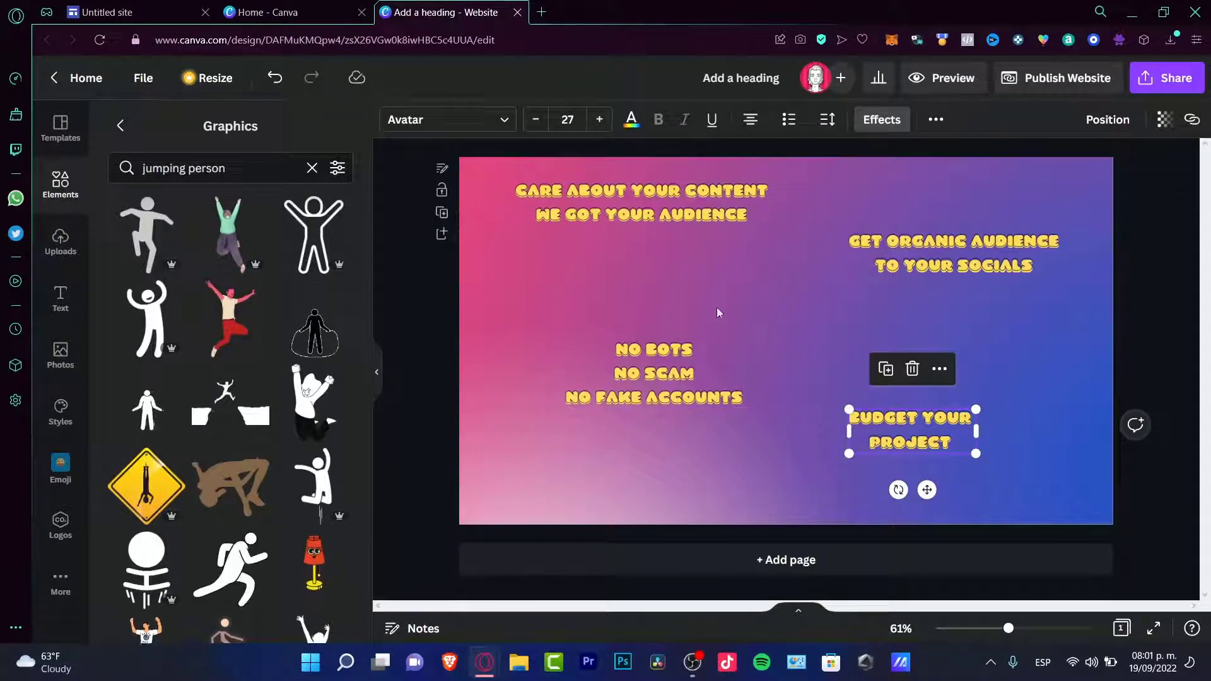
- Try adding the jumping man in red trousers, enlarged, below the "Care about your content" text
click(230, 319)
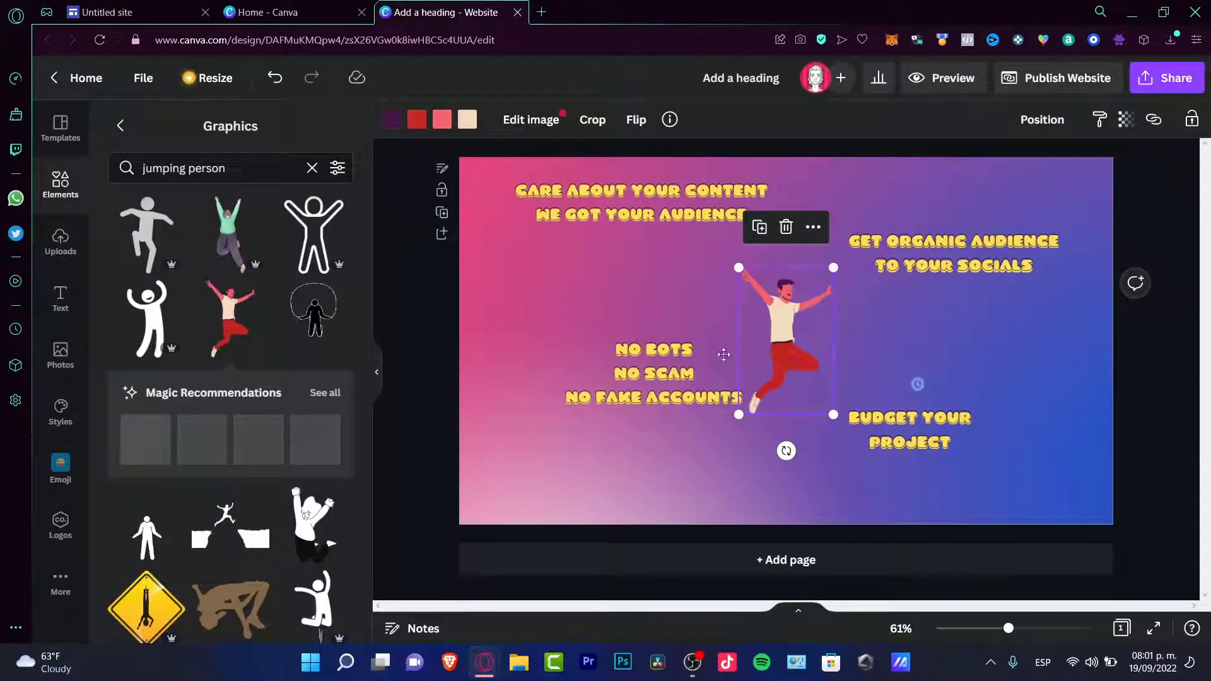
drag(793, 344, 553, 381)
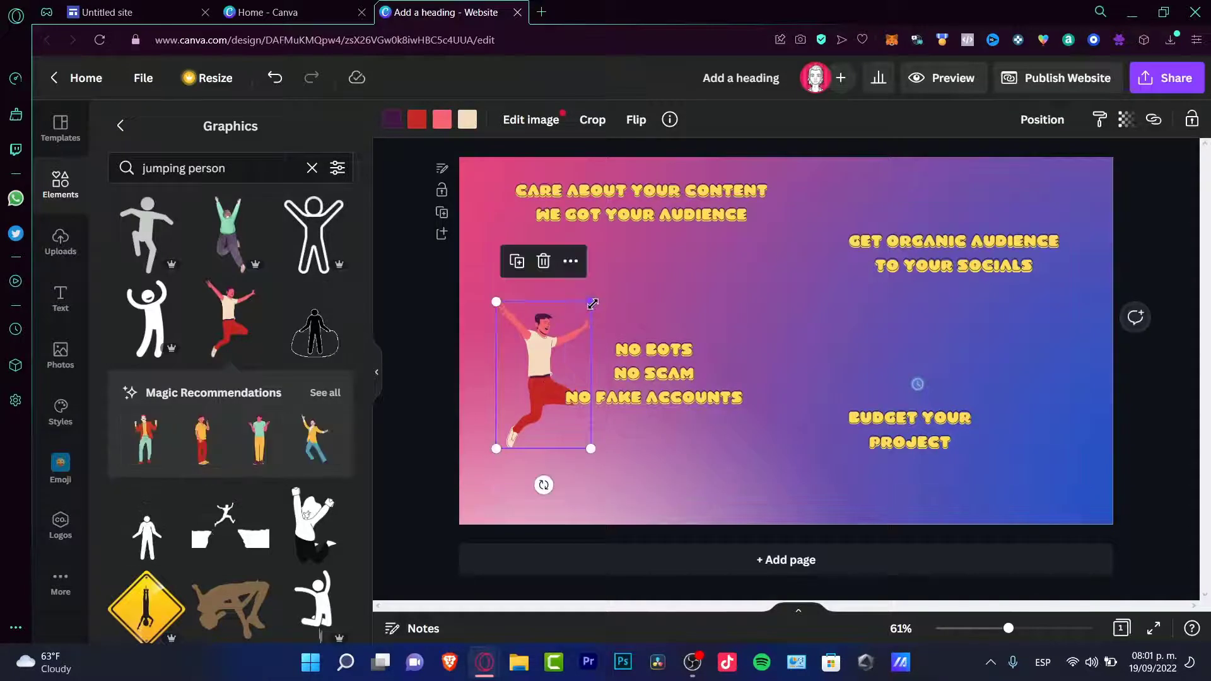
drag(591, 301, 660, 287)
drag(528, 329, 559, 289)
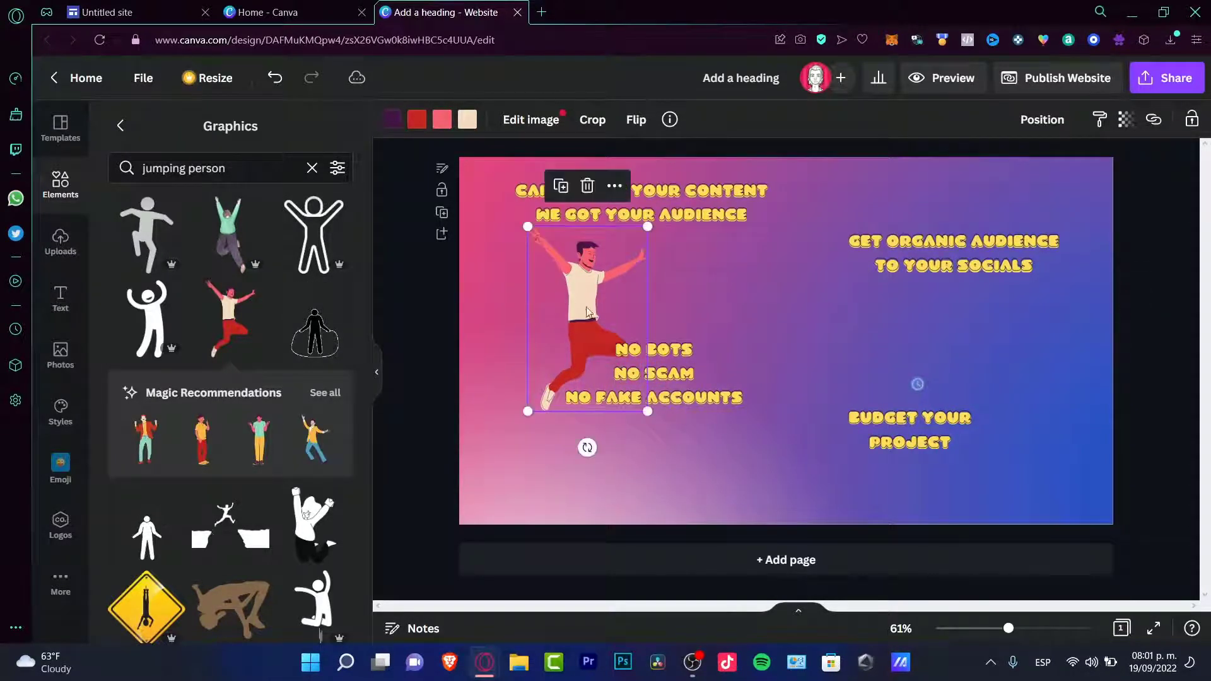
click(865, 339)
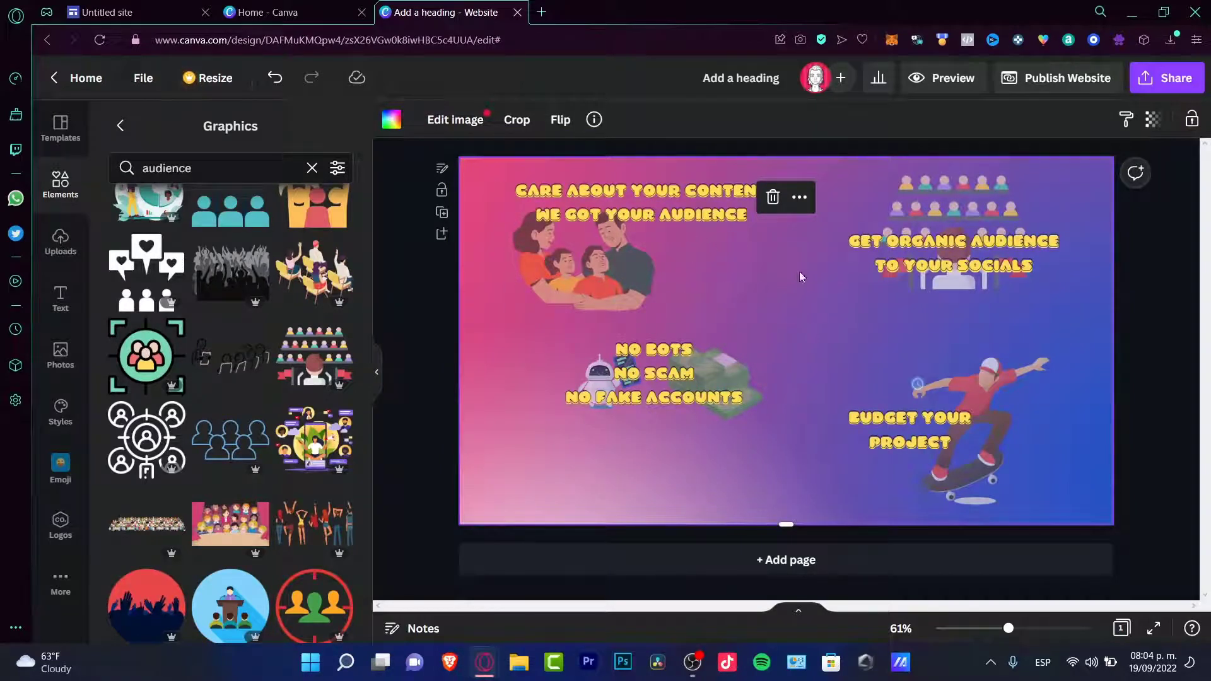
- Scale all the headings and graphics down together on the gradient page, keeping their arrangement
click(107, 13)
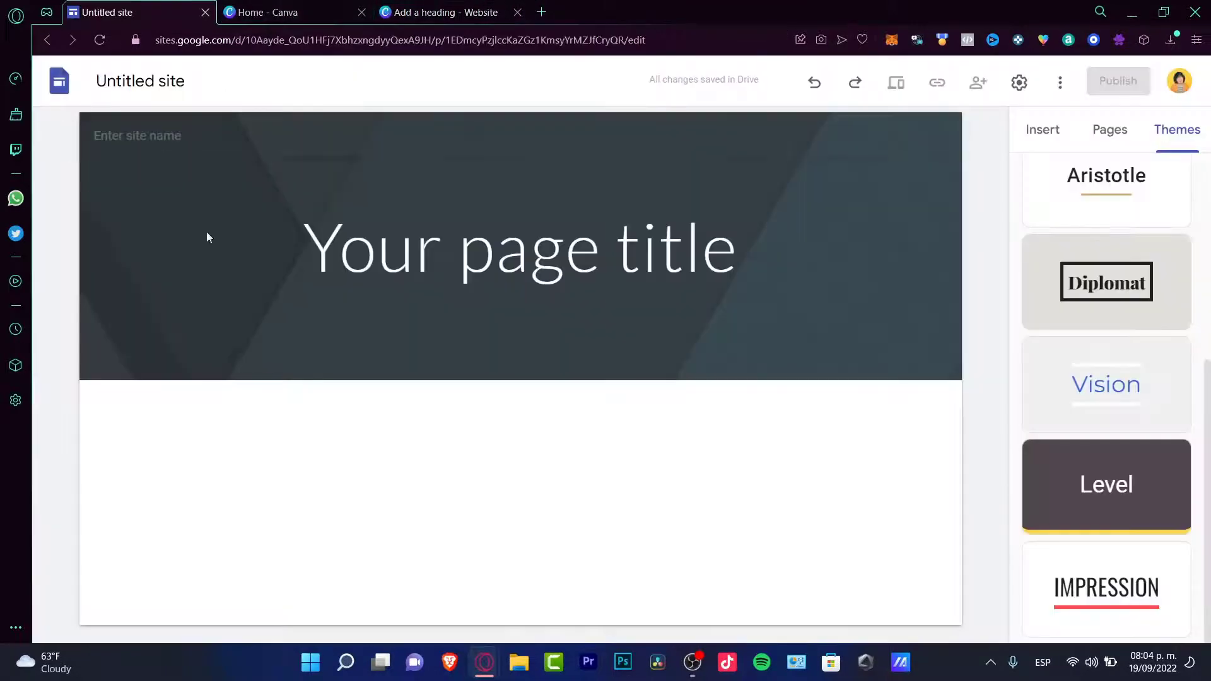
click(482, 8)
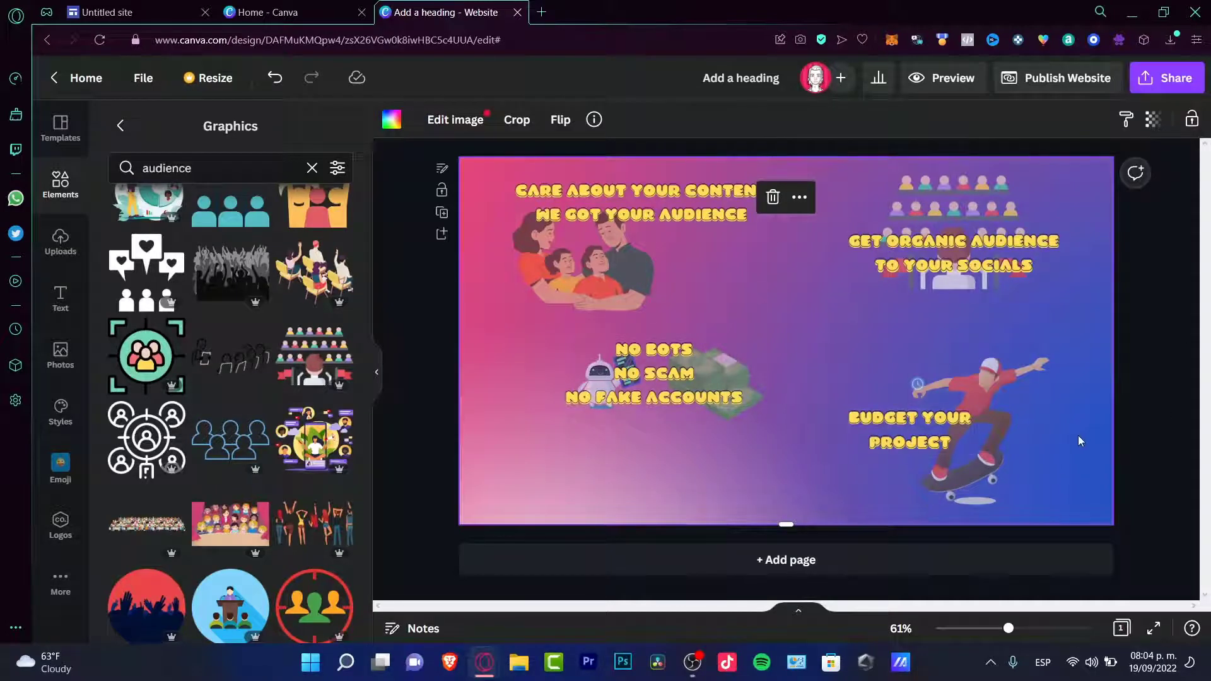
drag(1166, 461, 496, 175)
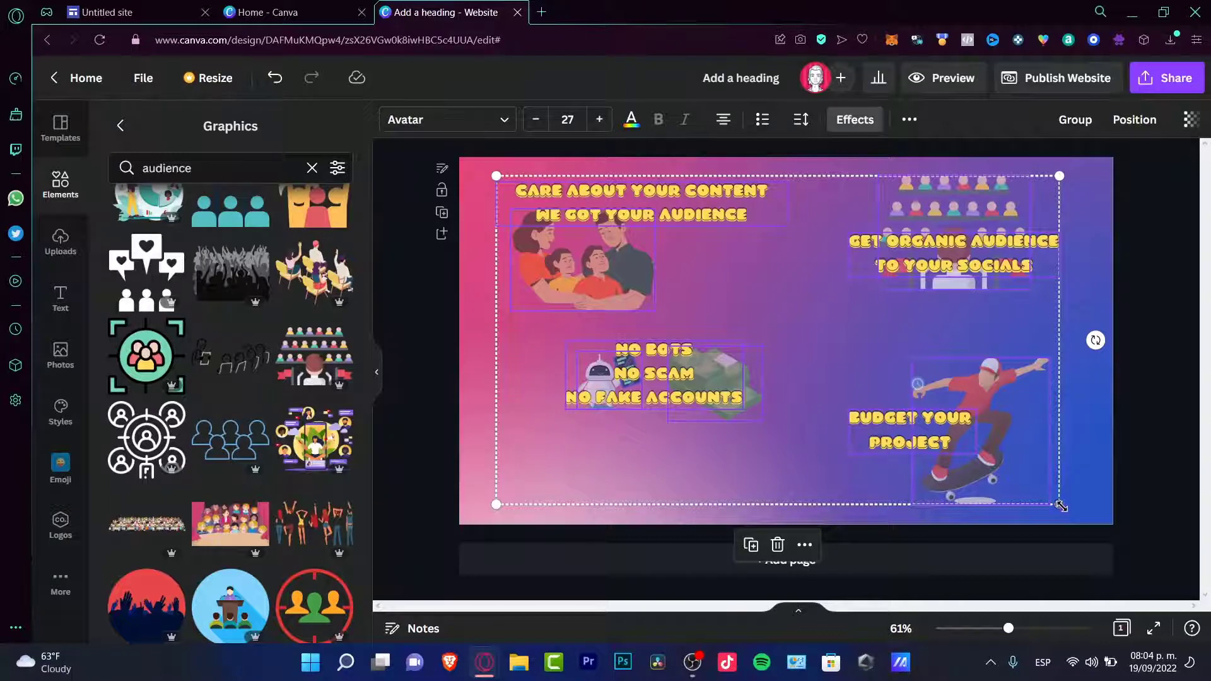
drag(1059, 504, 1021, 482)
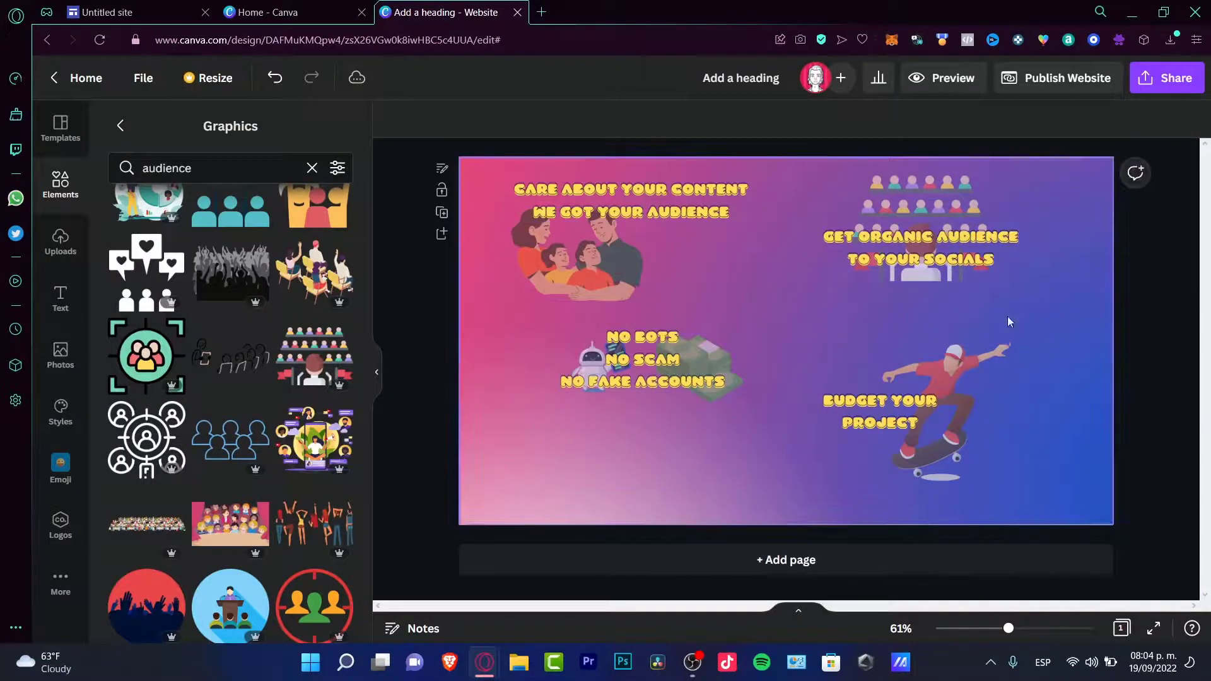
- Move the audience group towards the page's right edge, the bots group slightly down-left, and the skateboarder with its text to the lower-right area
click(900, 196)
drag(899, 197, 957, 217)
drag(495, 490, 679, 381)
drag(820, 498, 964, 406)
drag(963, 406, 1004, 451)
right_click(1004, 452)
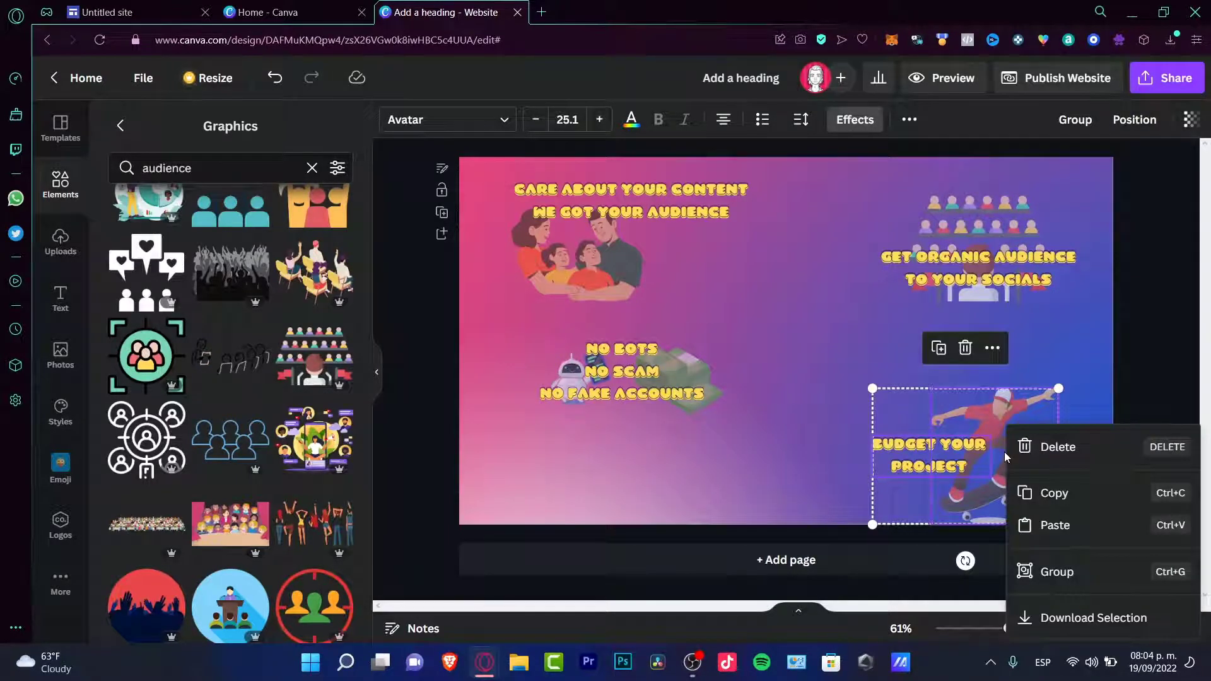
drag(951, 489, 921, 505)
click(918, 385)
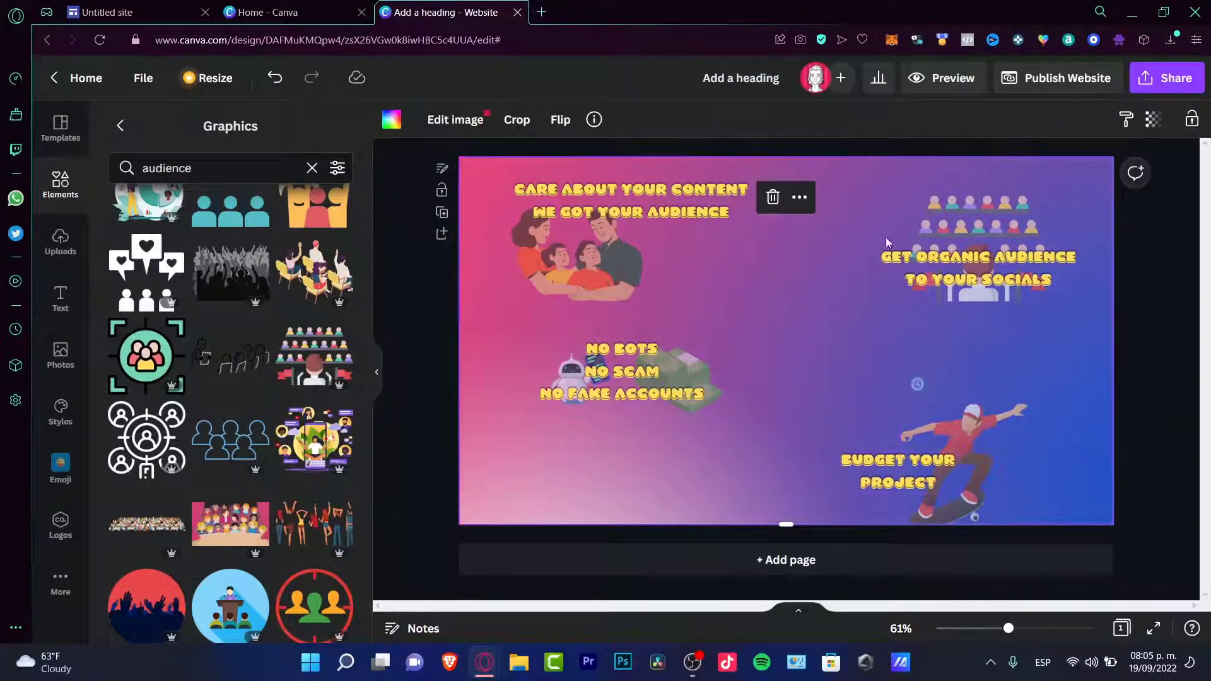
- Download the design as a PNG at size 1 (1366 × 768 px)
click(1167, 77)
click(1004, 438)
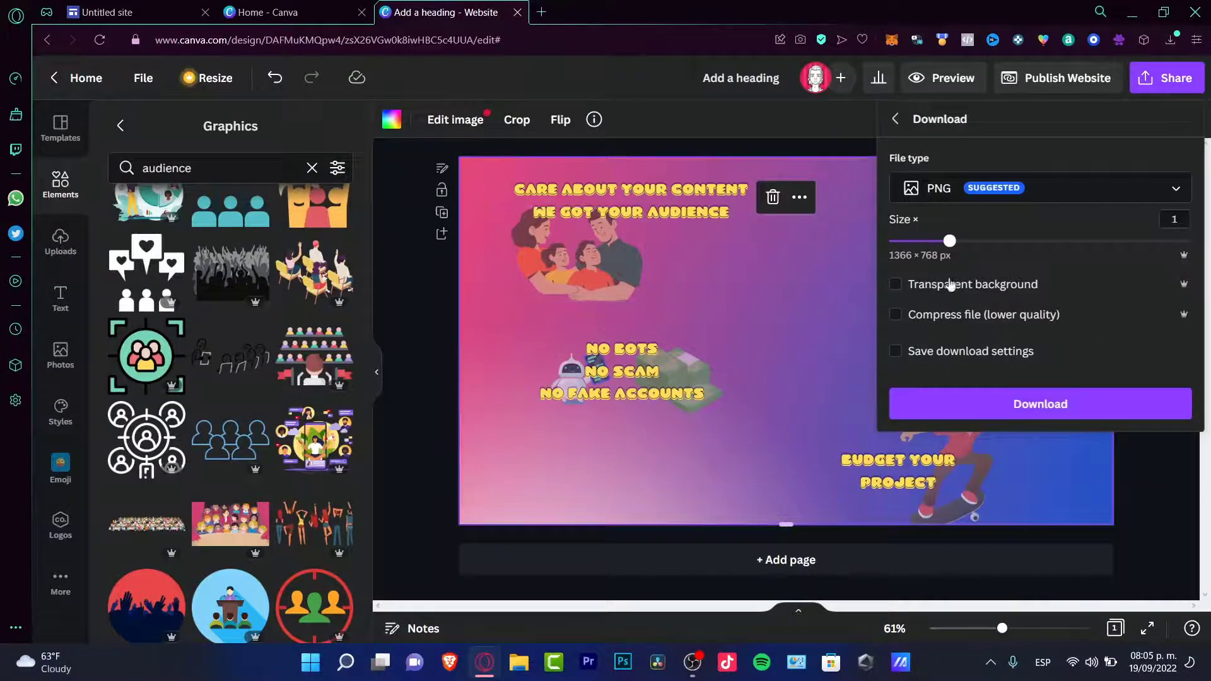
click(1041, 404)
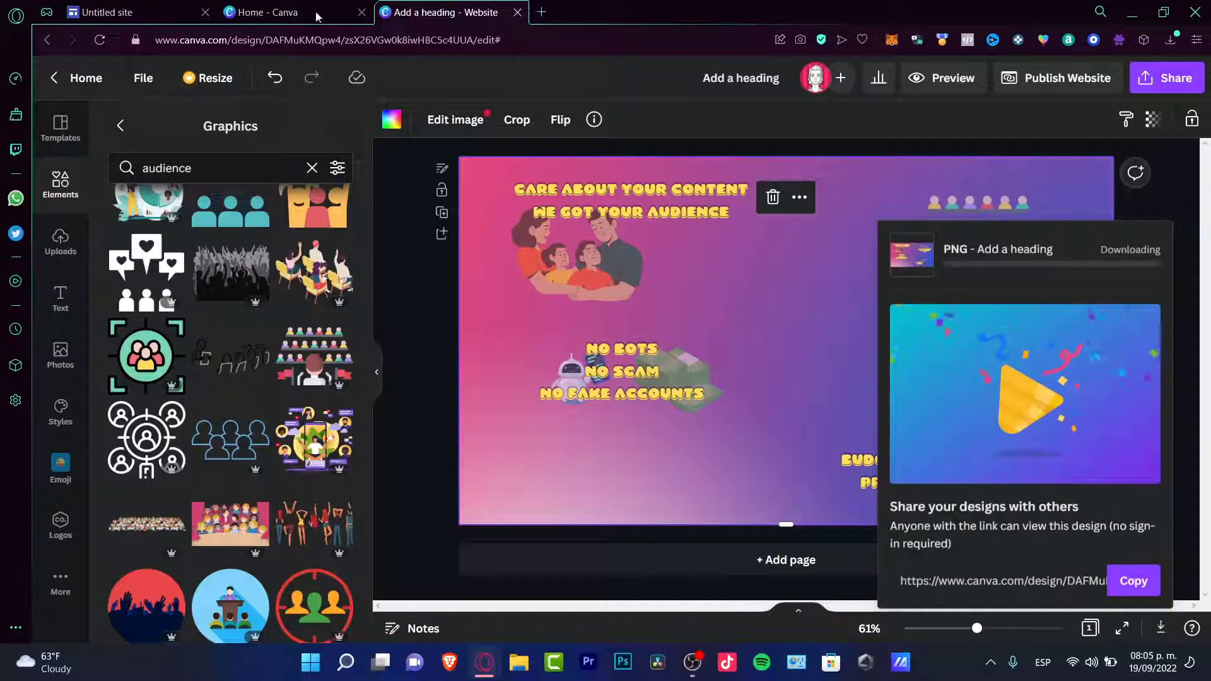
- Switch to Google Sites and replace the header image with the downloaded Add a heading (4).png
click(155, 10)
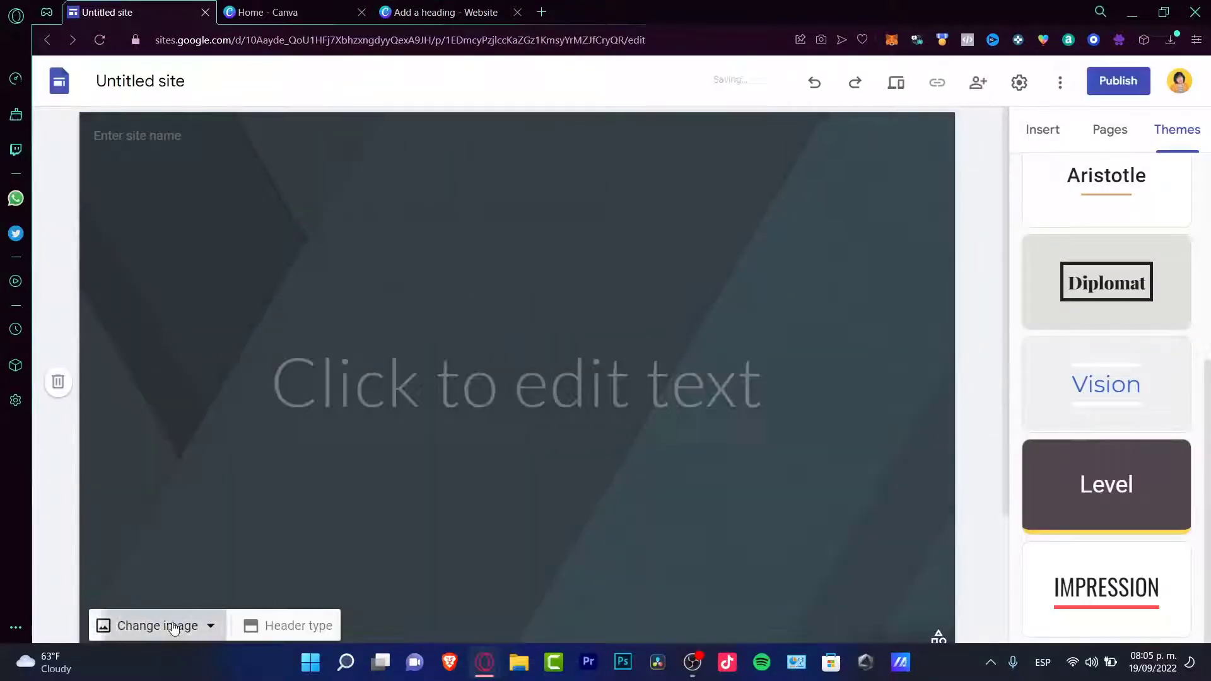
click(176, 627)
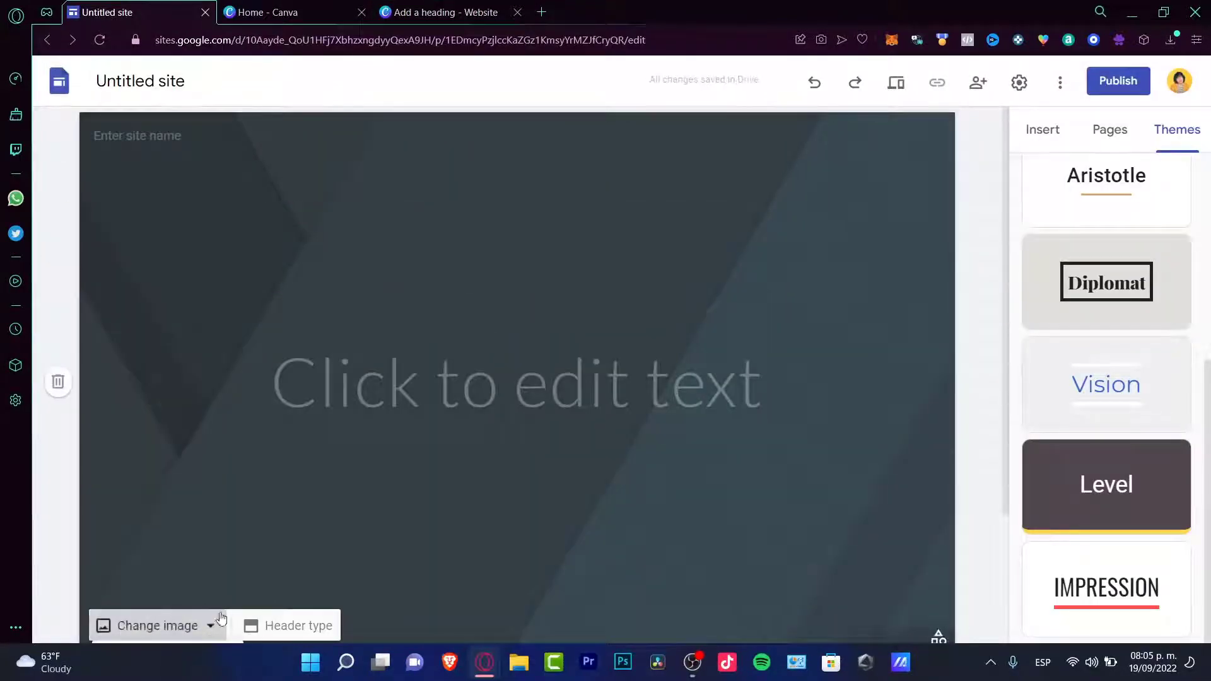
click(150, 509)
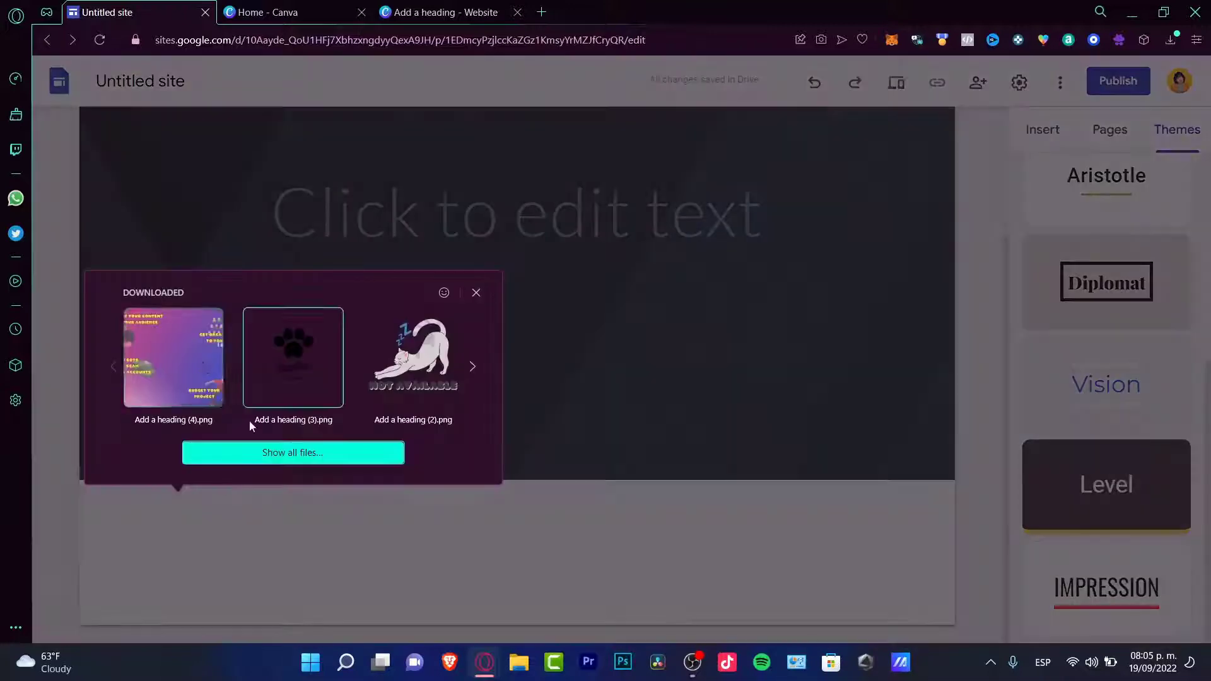
click(173, 358)
click(662, 382)
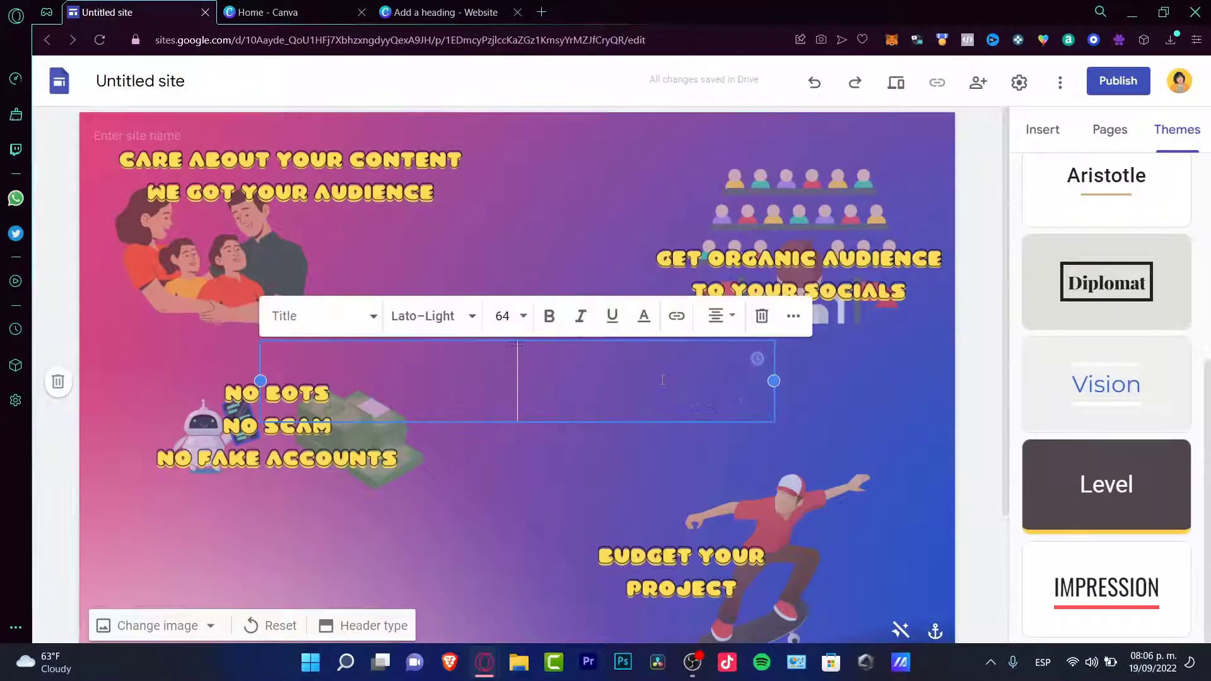
- Insert the content block that has two small images stacked beside one large image
click(1039, 140)
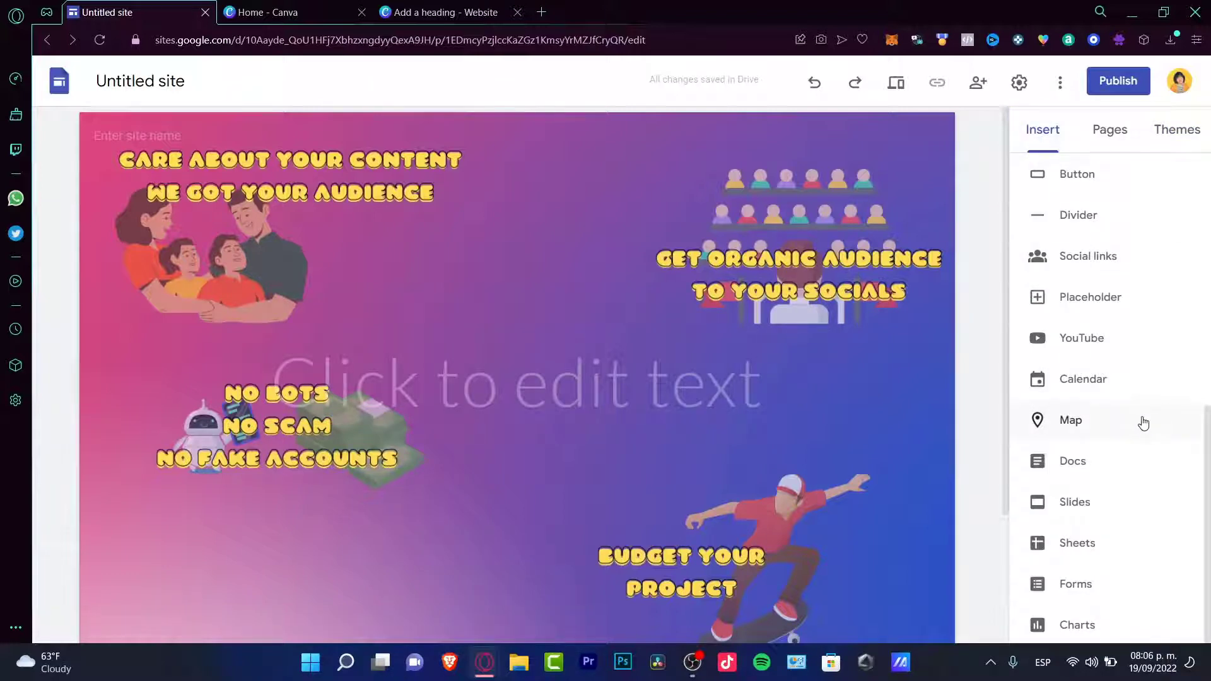
scroll(1129, 441, up, 3)
click(1105, 407)
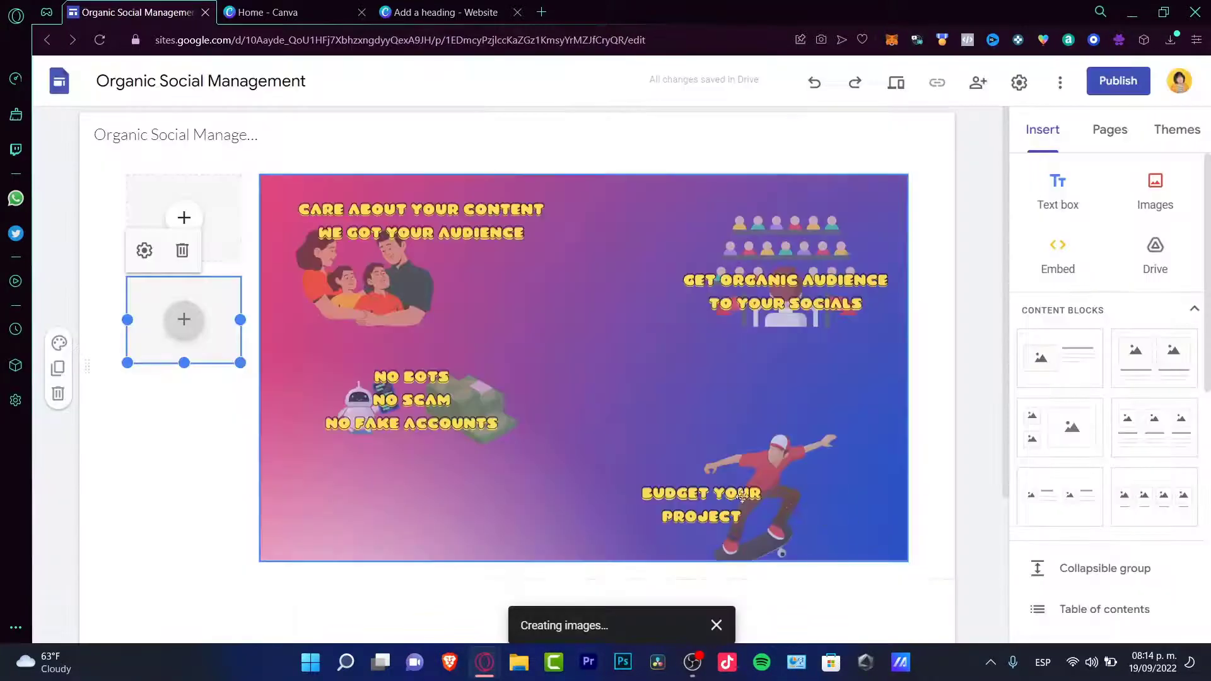
- Search Google Images for "diy videos" to fill the upper small image placeholder beside the gradient picture
click(197, 215)
click(228, 267)
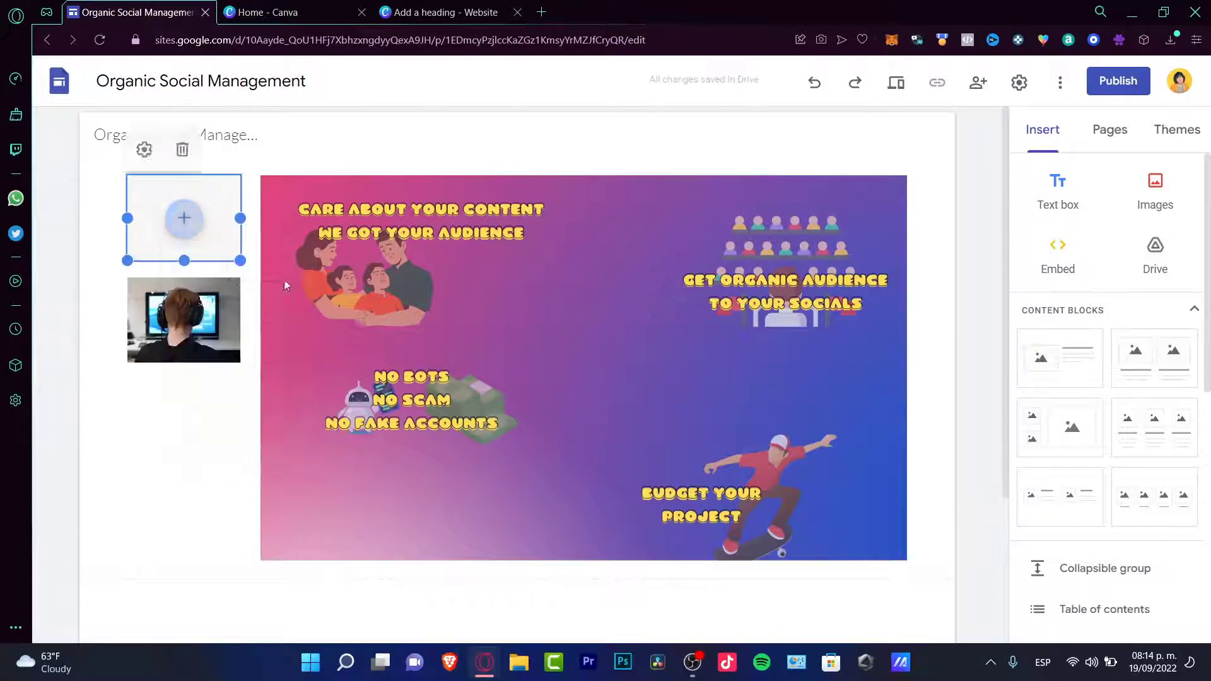
click(186, 376)
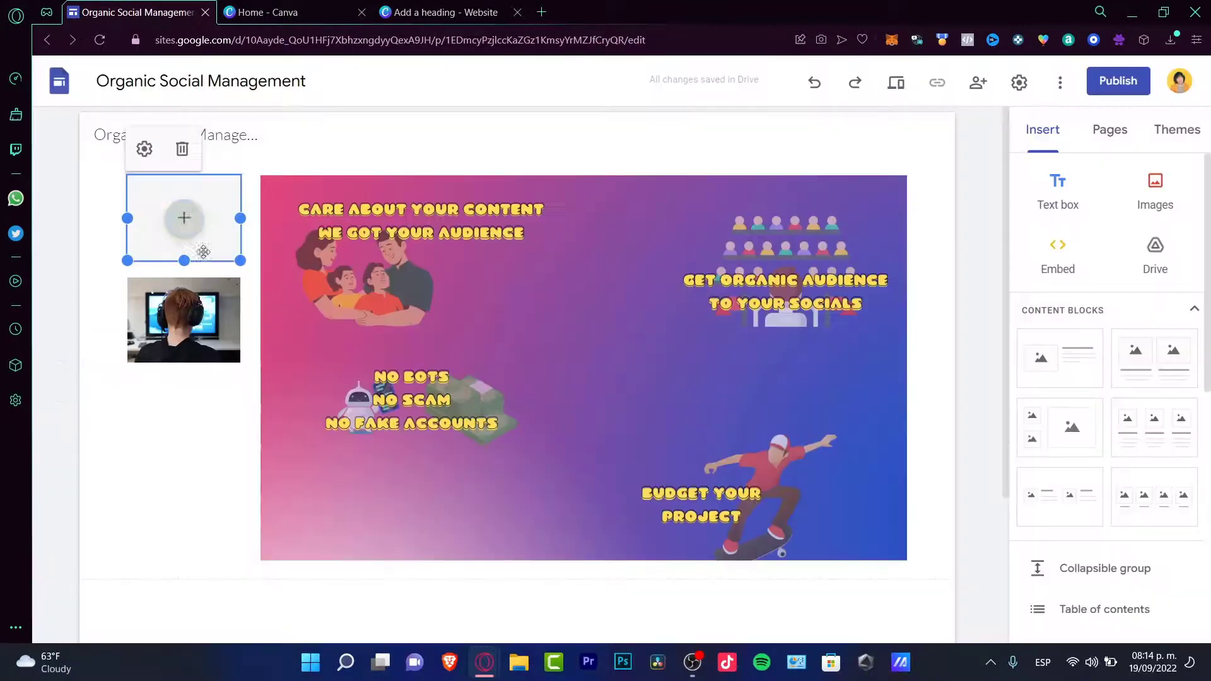
click(184, 218)
click(231, 305)
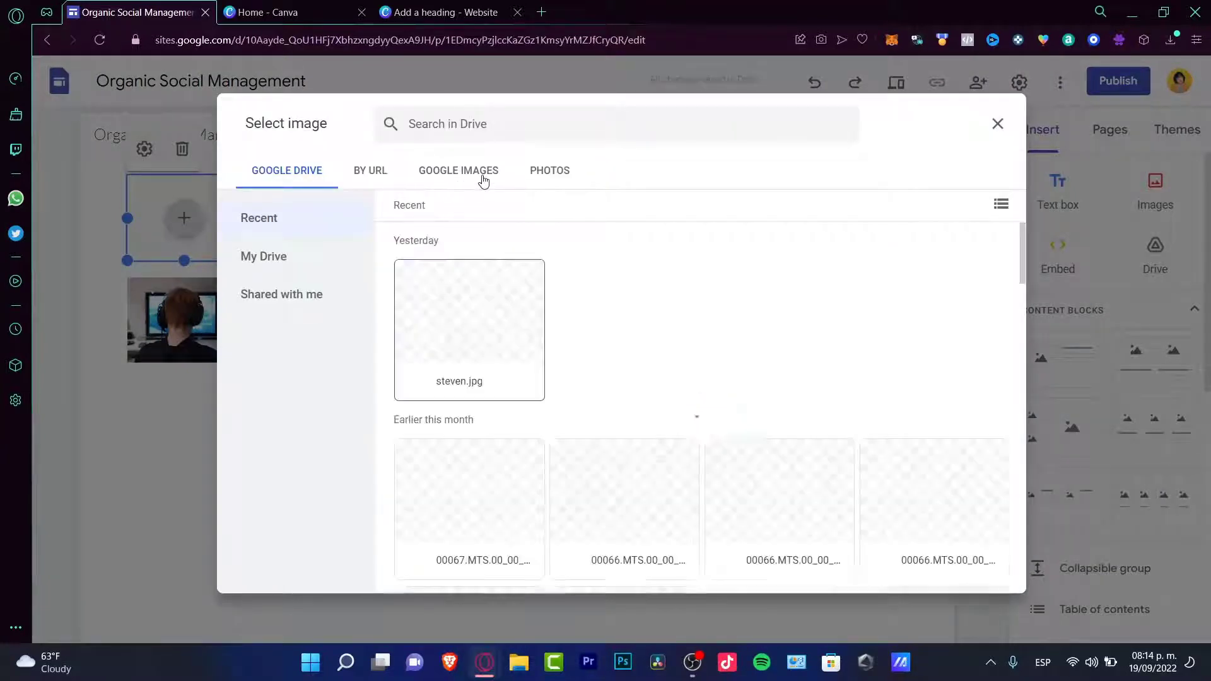
click(485, 182)
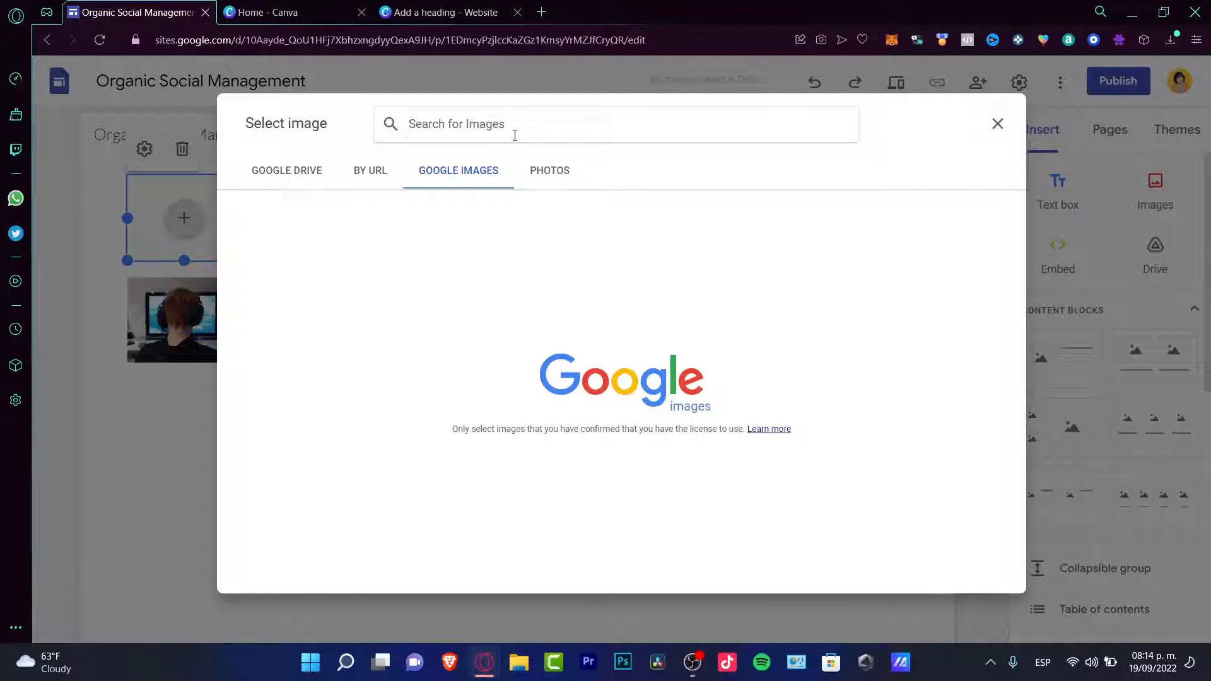
text(diy videos)
key(Return)
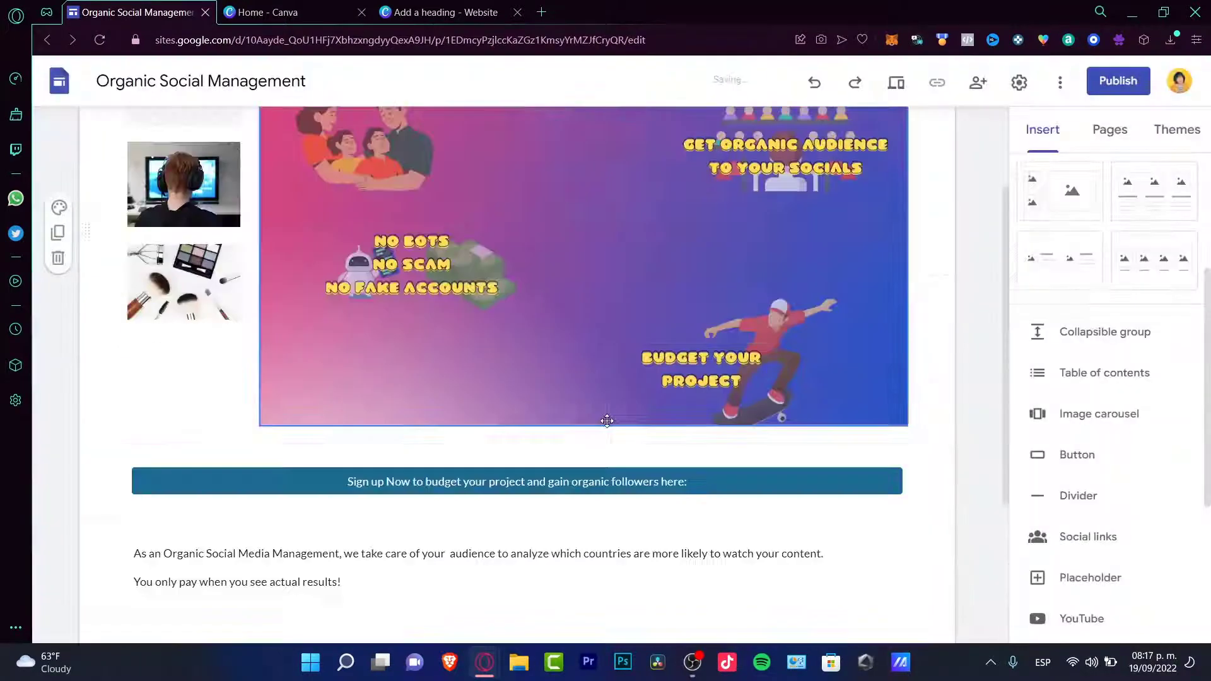
- Narrow the paragraph about organic social media management and place it in a column to the right of the gradient image
scroll(217, 200, up, 2)
click(216, 201)
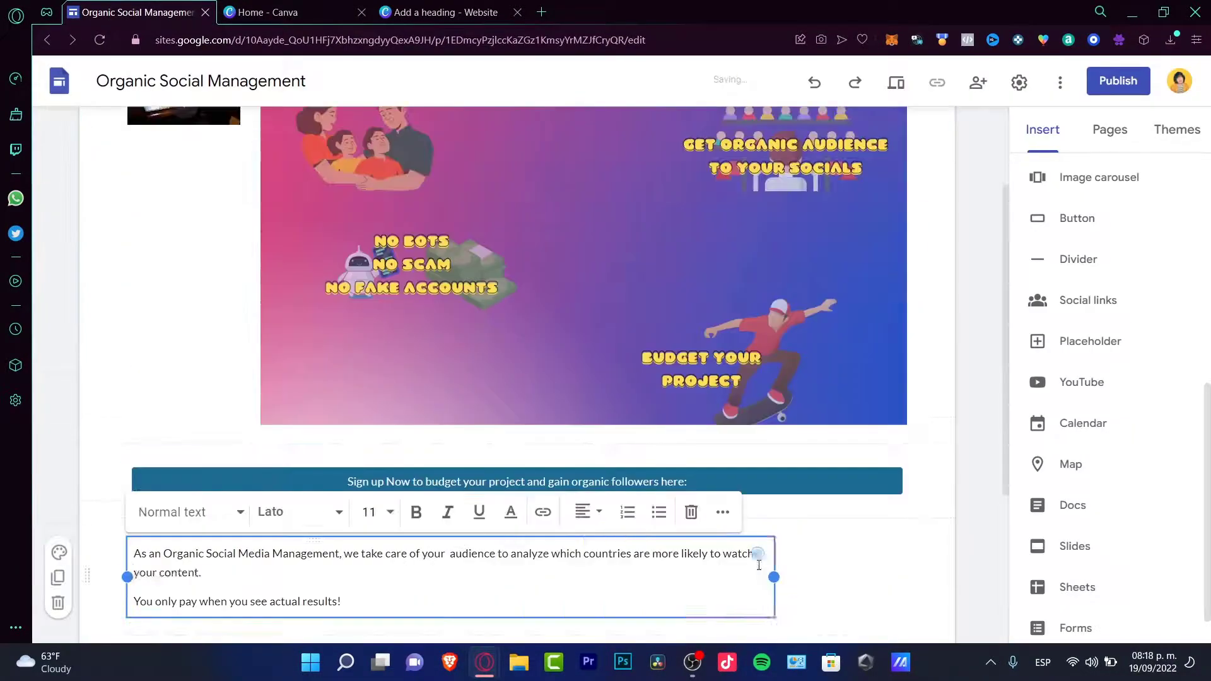
drag(771, 577, 508, 577)
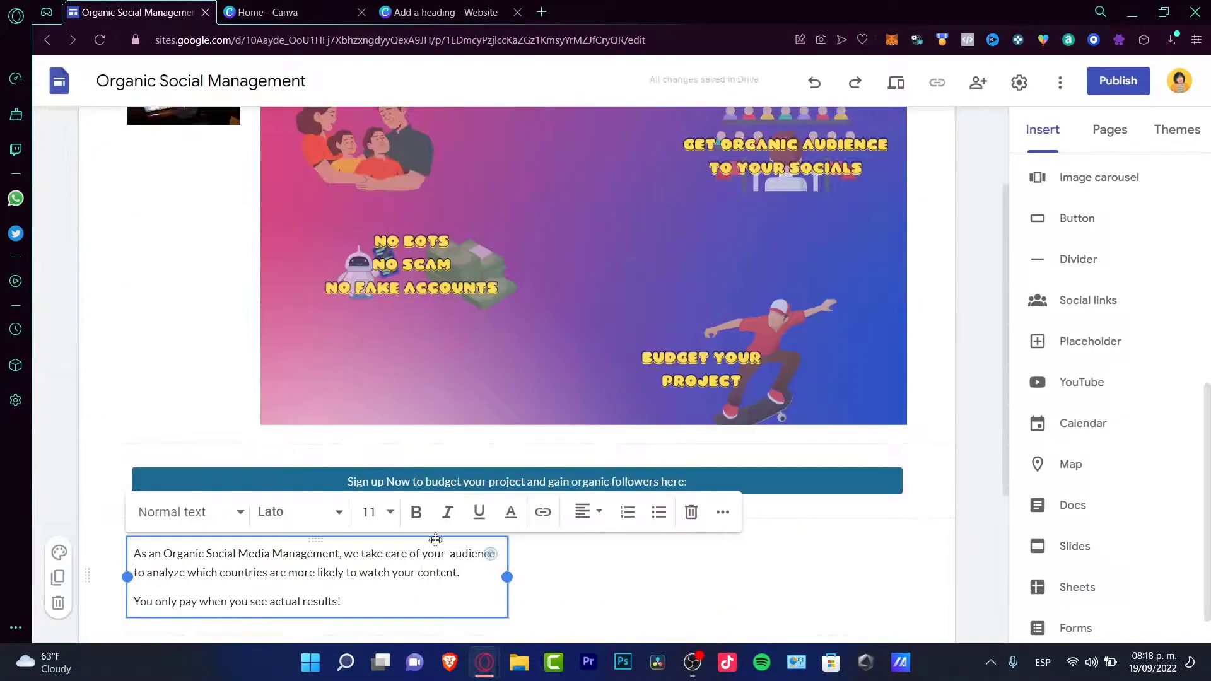
drag(435, 540, 511, 301)
drag(550, 289, 768, 310)
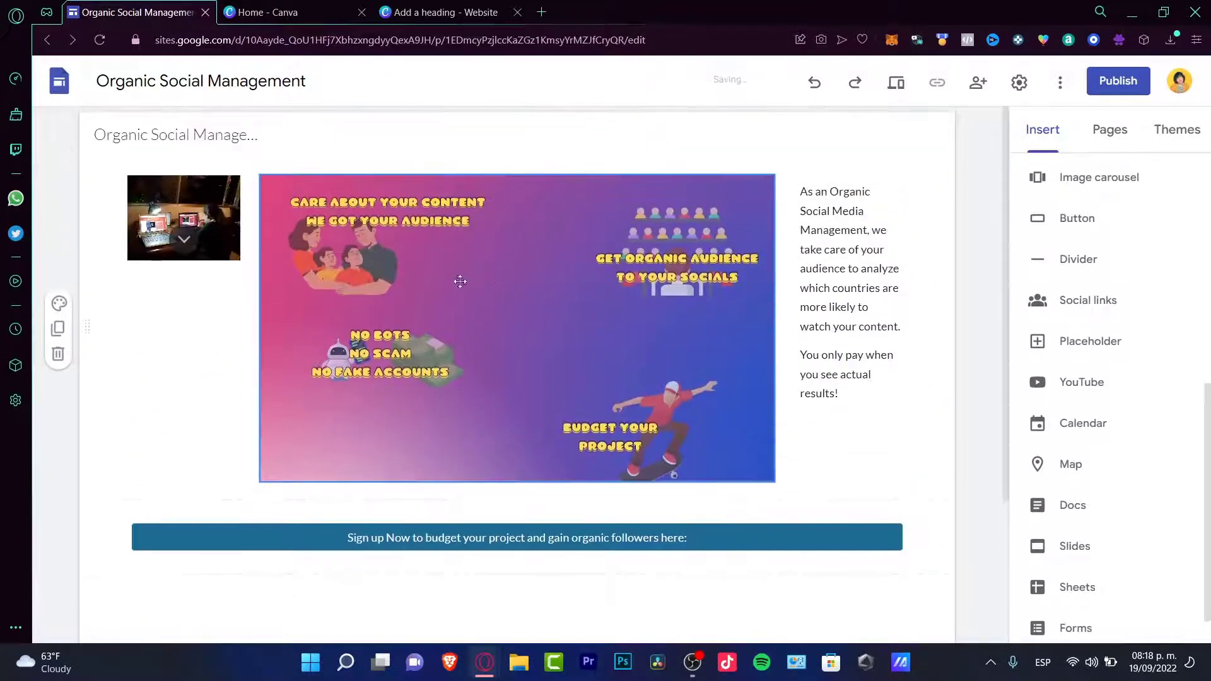
- Expand the collapsible group of small images to check its pictures, and look through the elements available to insert
click(184, 237)
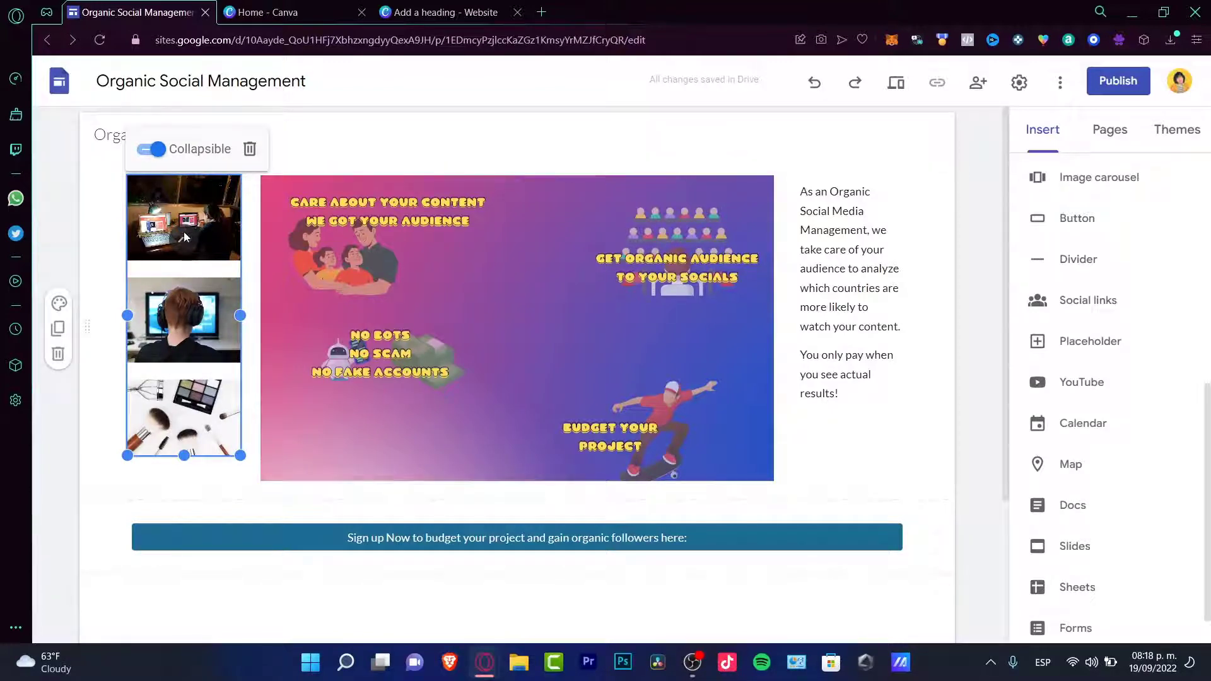
click(746, 578)
scroll(712, 567, down, 4)
scroll(603, 538, up, 4)
scroll(1060, 515, down, 2)
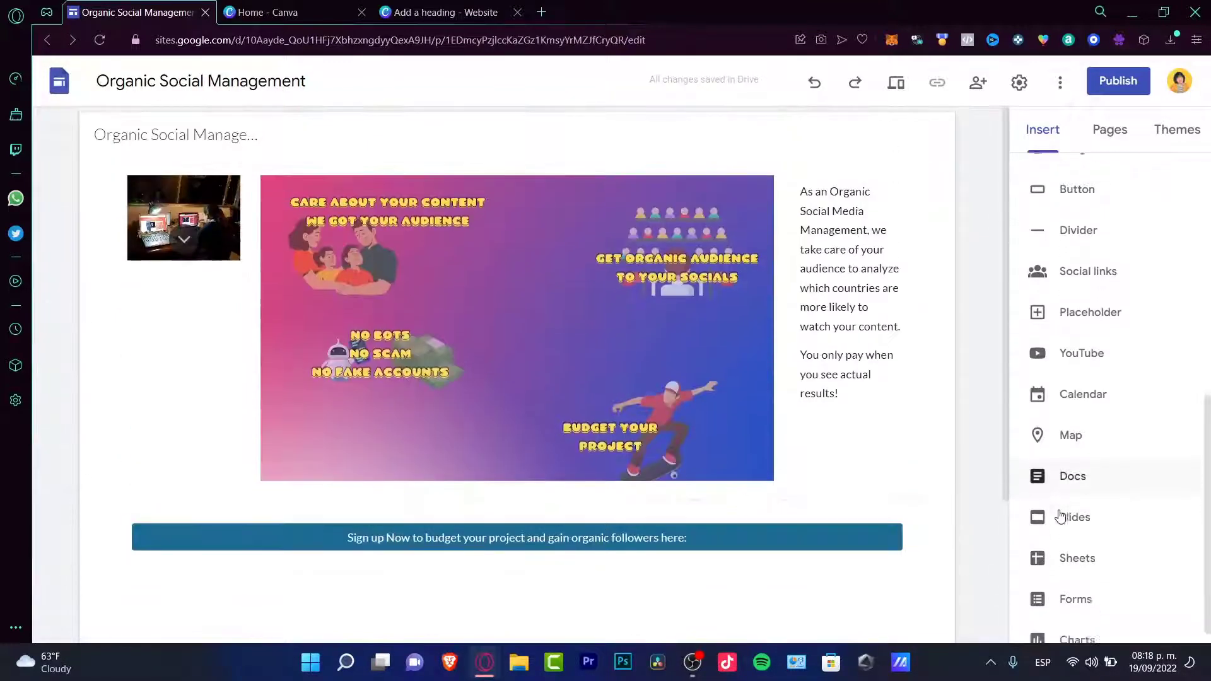
scroll(1060, 515, up, 8)
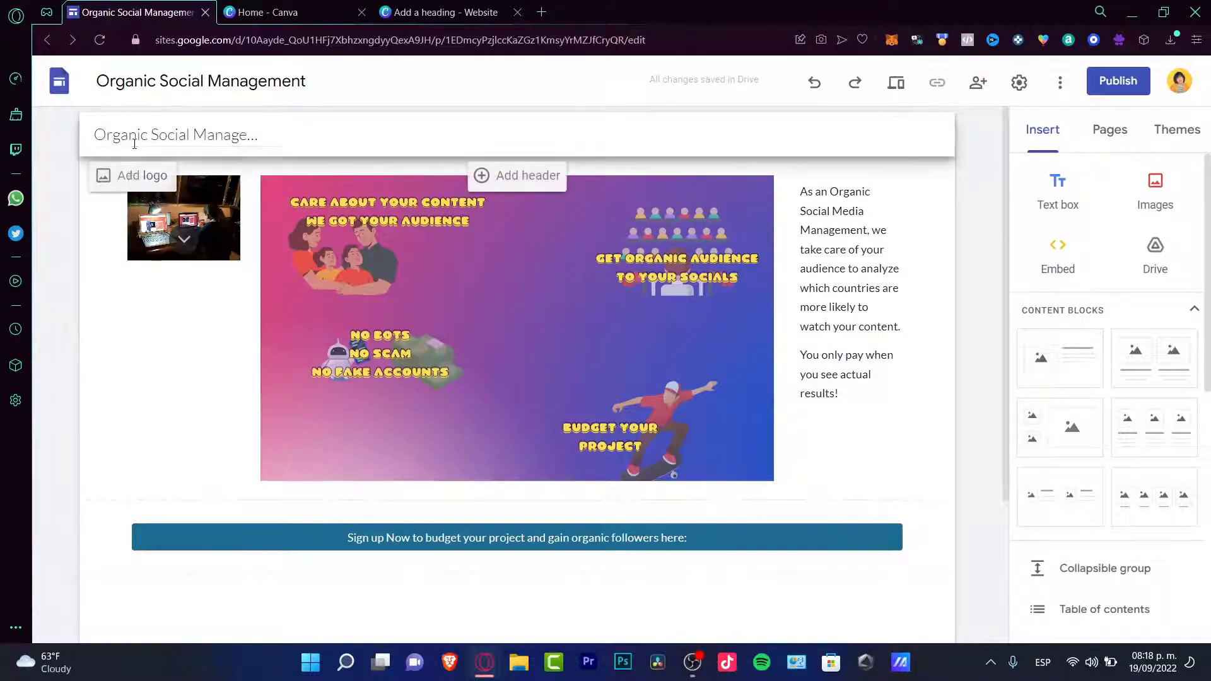
- Add a black oval logo to the site's navigation bar from a Google Images search for "ail"
click(129, 170)
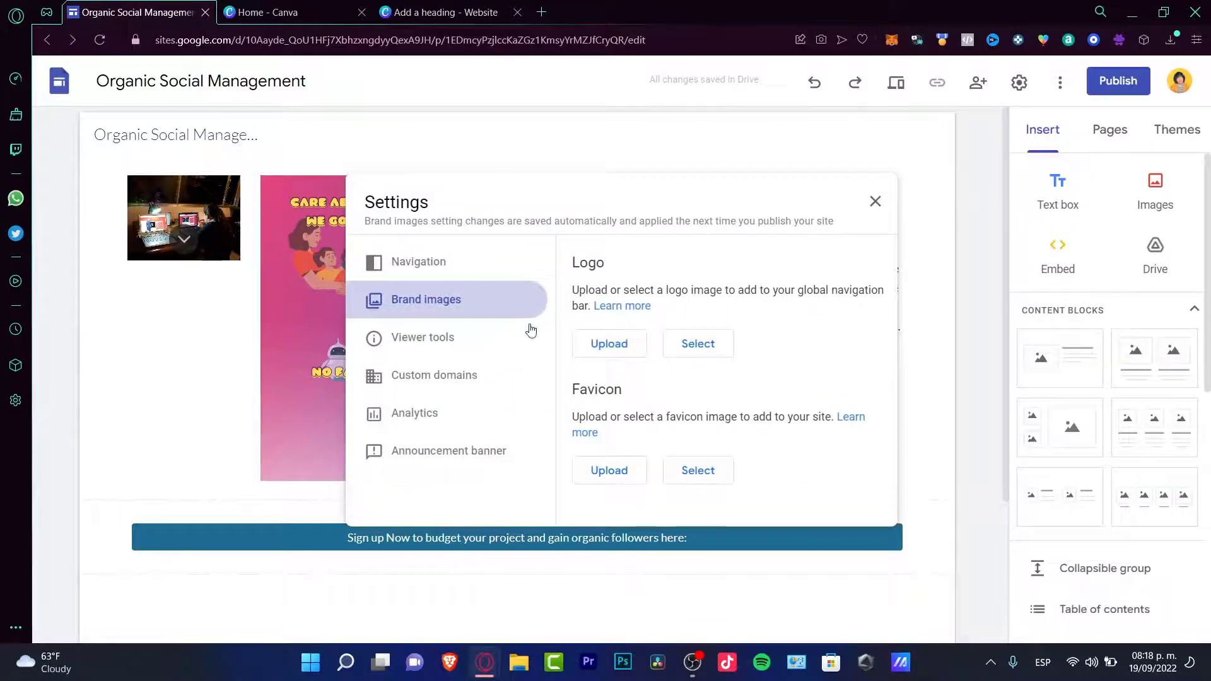
click(718, 344)
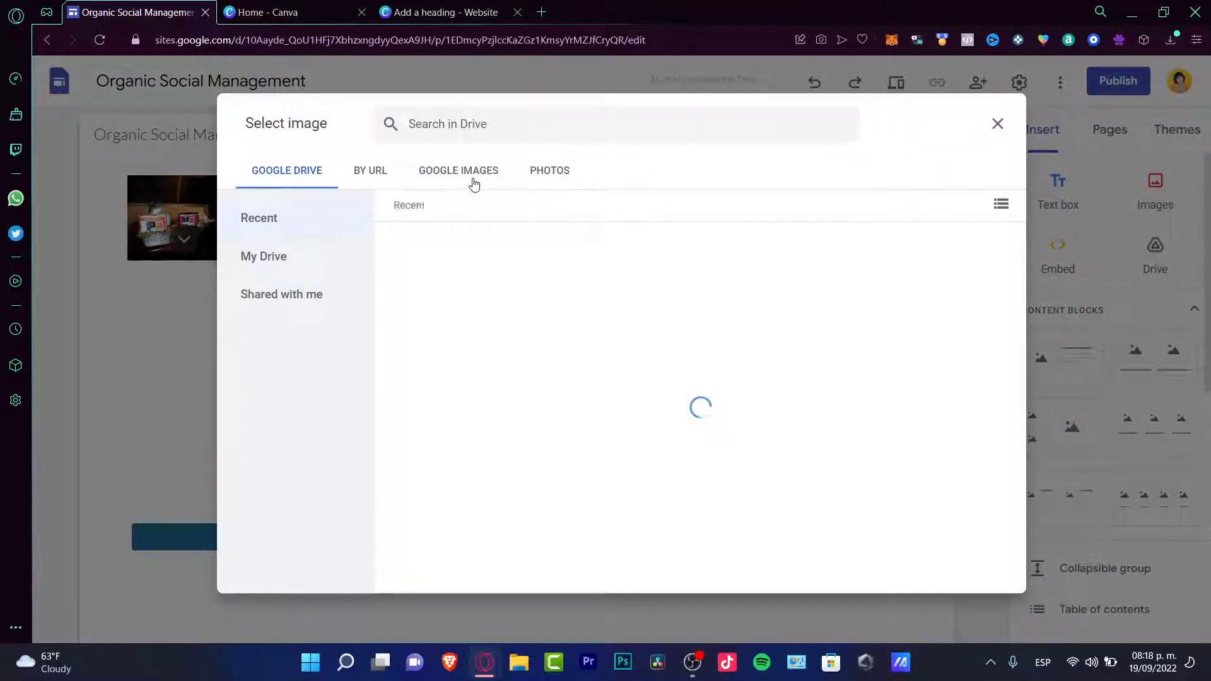
click(474, 182)
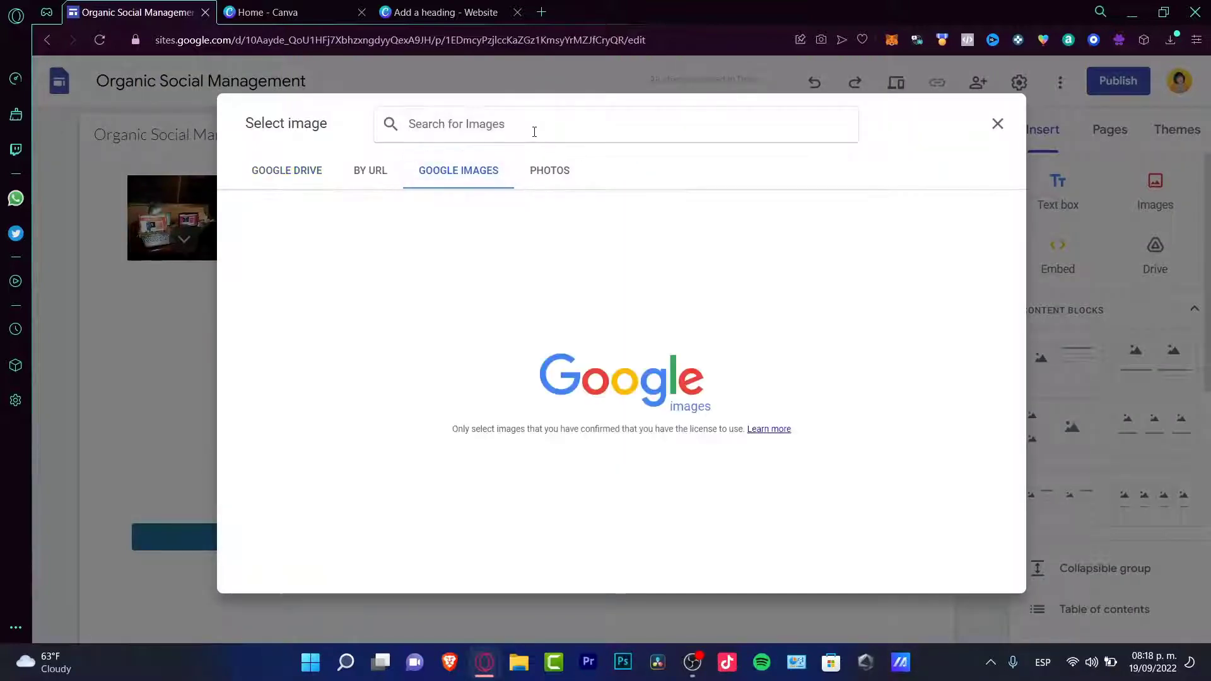
text(ail)
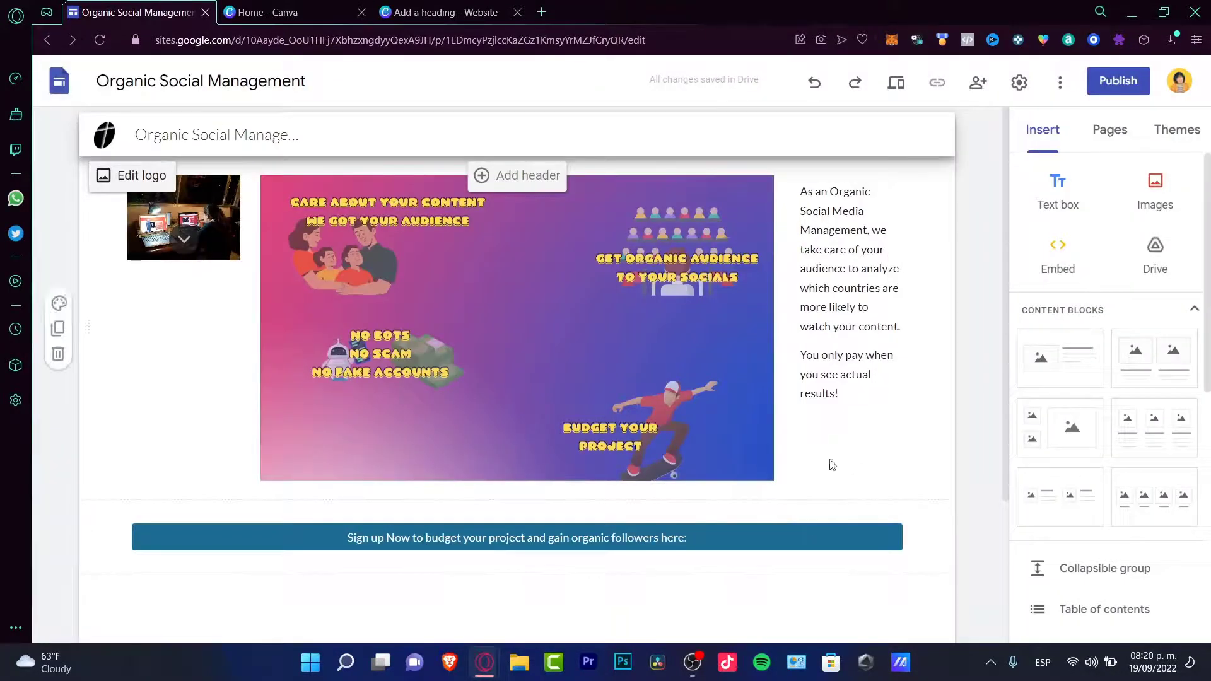
- Search YouTube for "social media management" and insert the video on how to become a social media manager
scroll(1110, 334, down, 8)
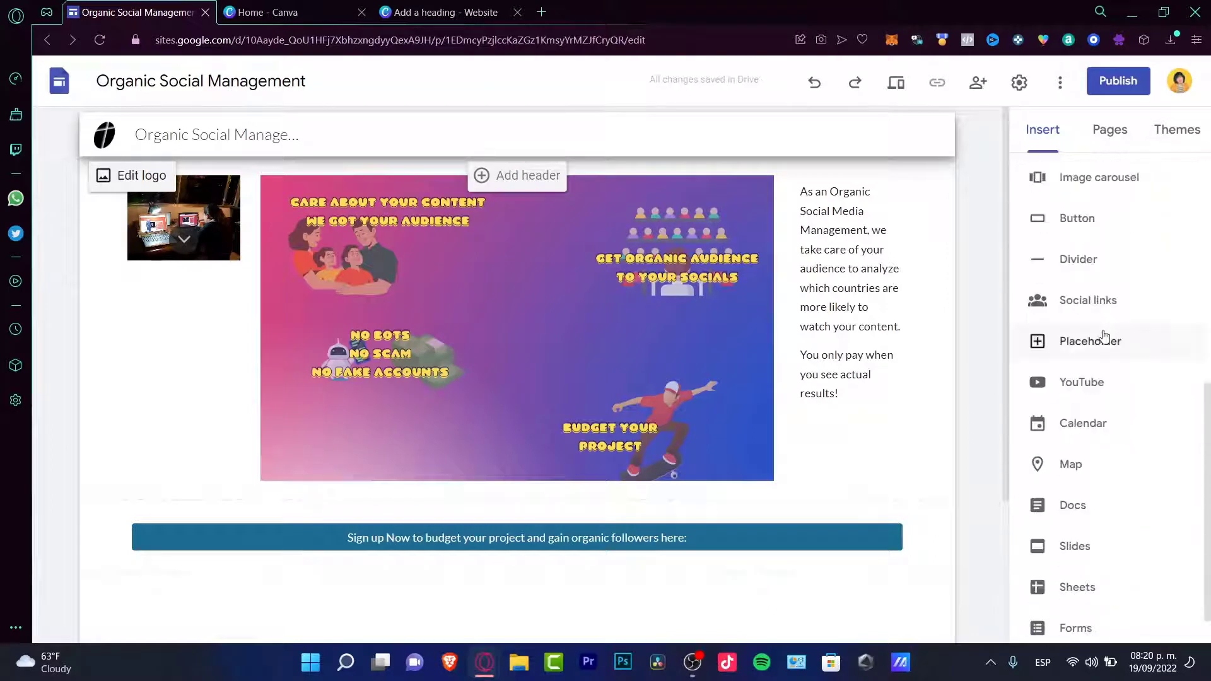
scroll(1105, 336, down, 1)
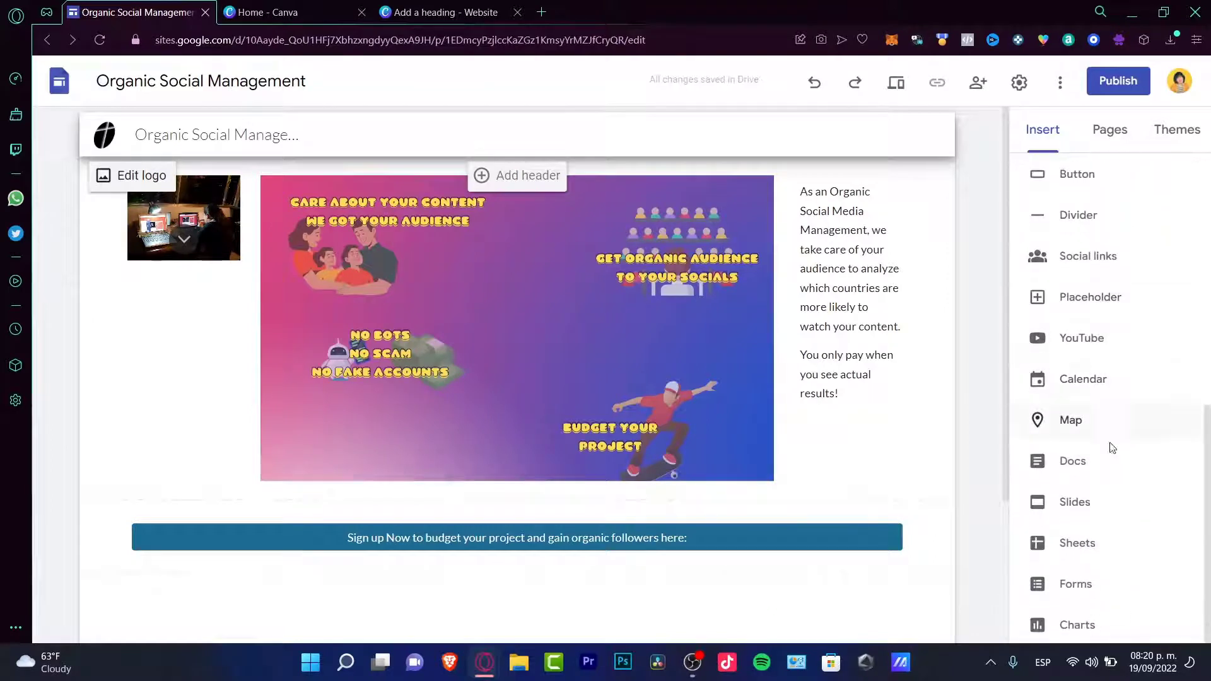
click(1081, 344)
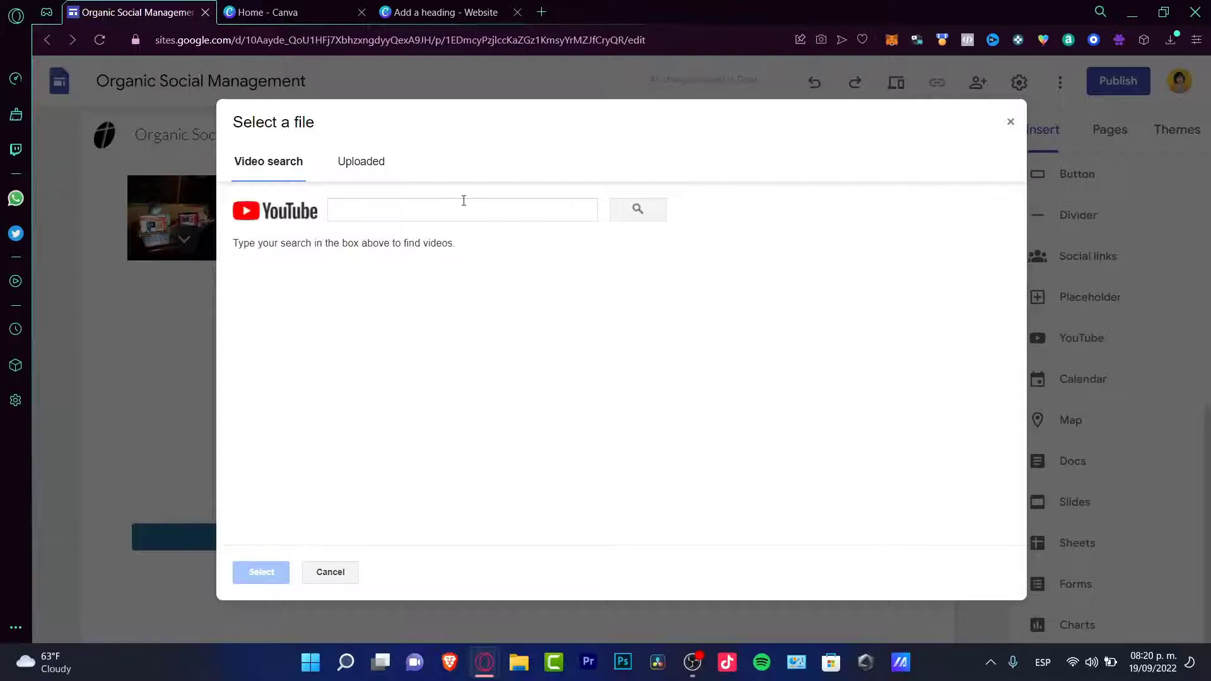
click(359, 215)
text(social media management)
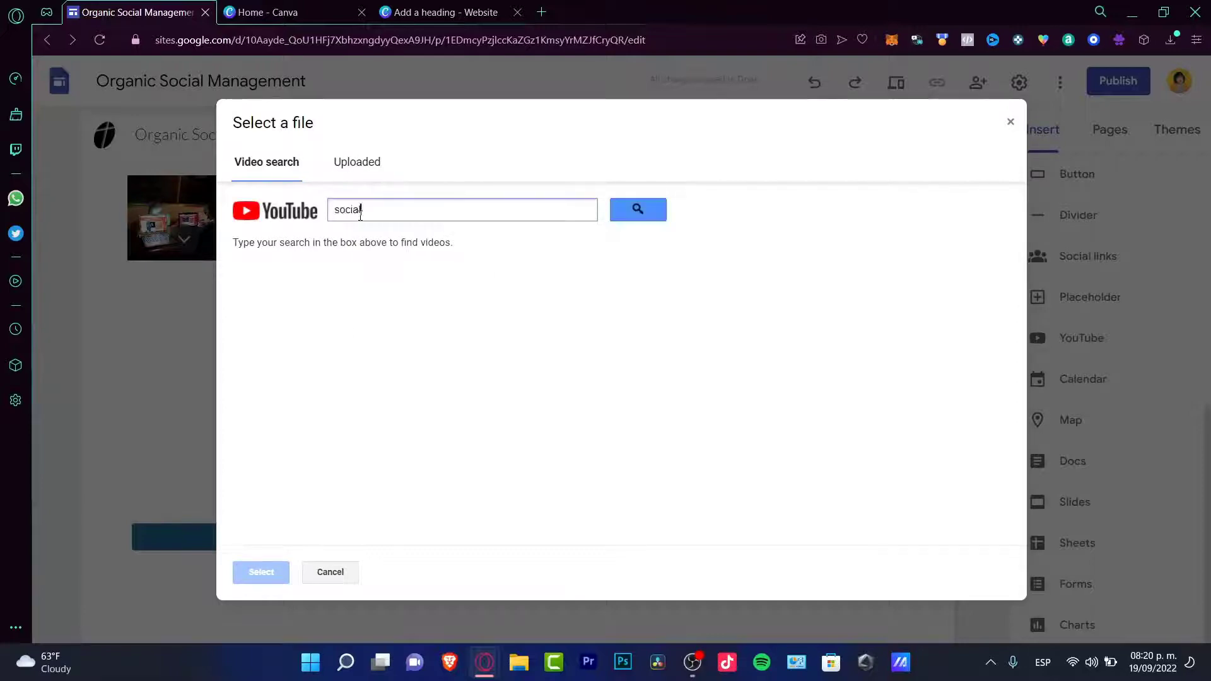
click(267, 578)
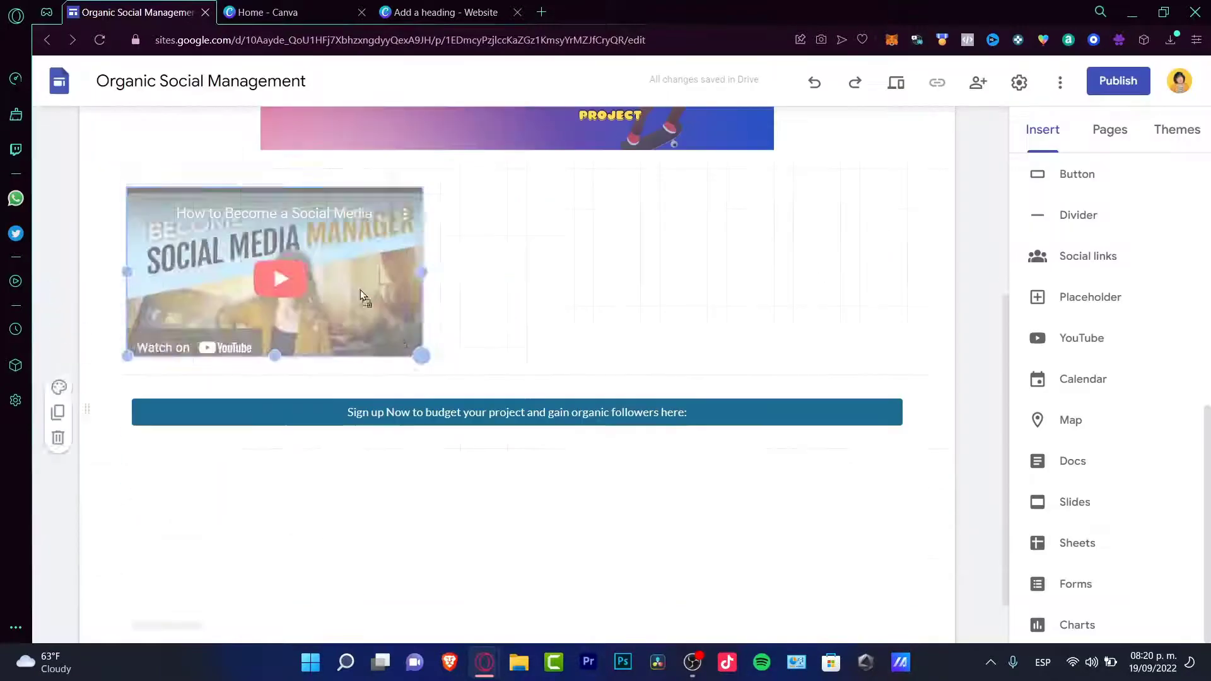
- Shrink the YouTube video to the width of the small image column, above the sign-up button
drag(360, 296, 241, 252)
scroll(833, 425, up, 5)
scroll(627, 465, down, 5)
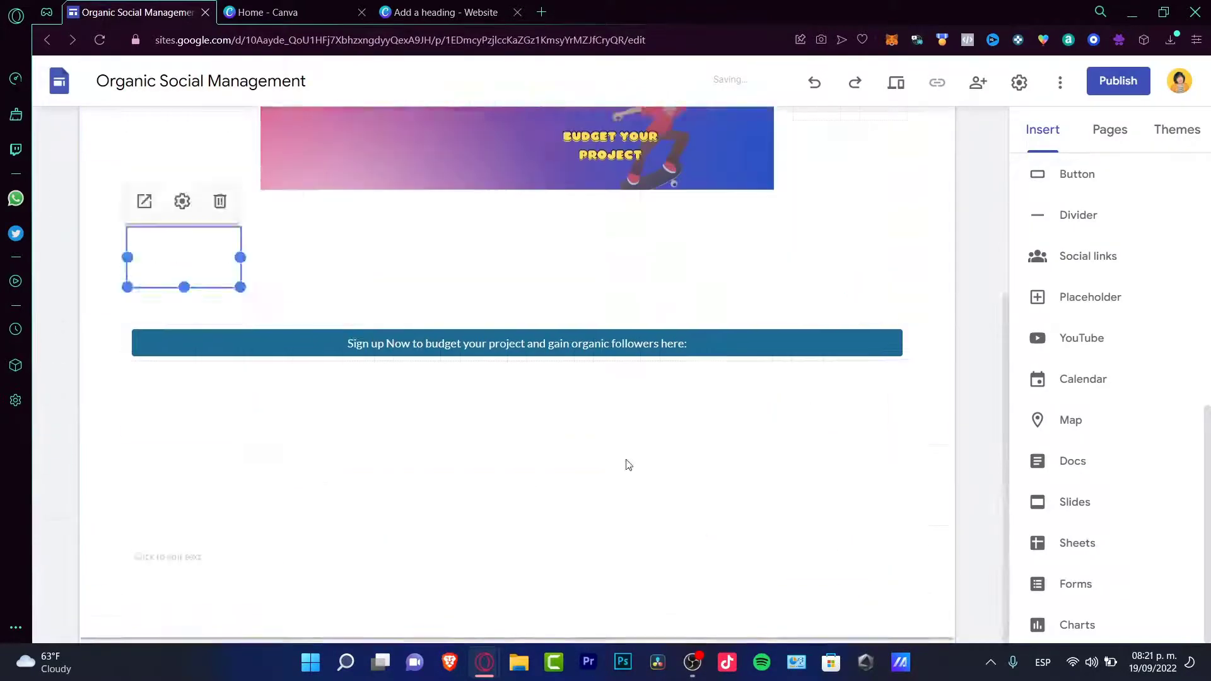
- Widen the YouTube video to span the full content width above the sign-up button
drag(573, 529, 709, 628)
drag(459, 410, 127, 413)
scroll(806, 486, up, 4)
scroll(900, 497, down, 5)
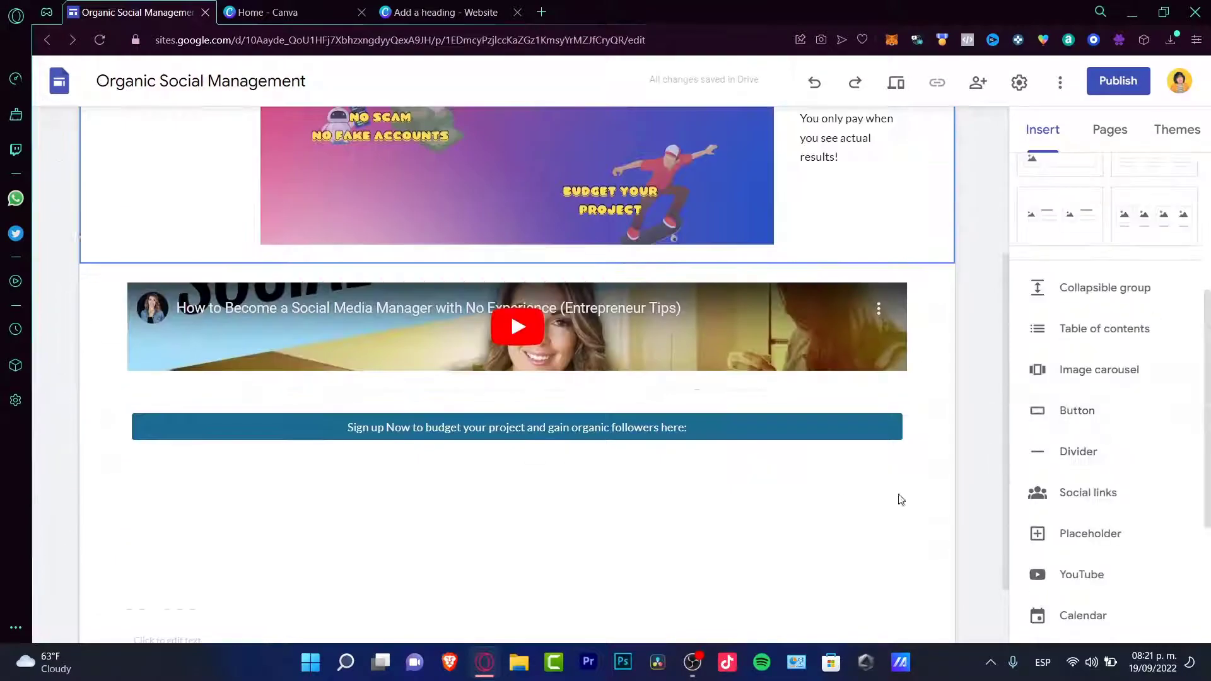
click(811, 343)
scroll(814, 344, up, 4)
scroll(814, 343, up, 1)
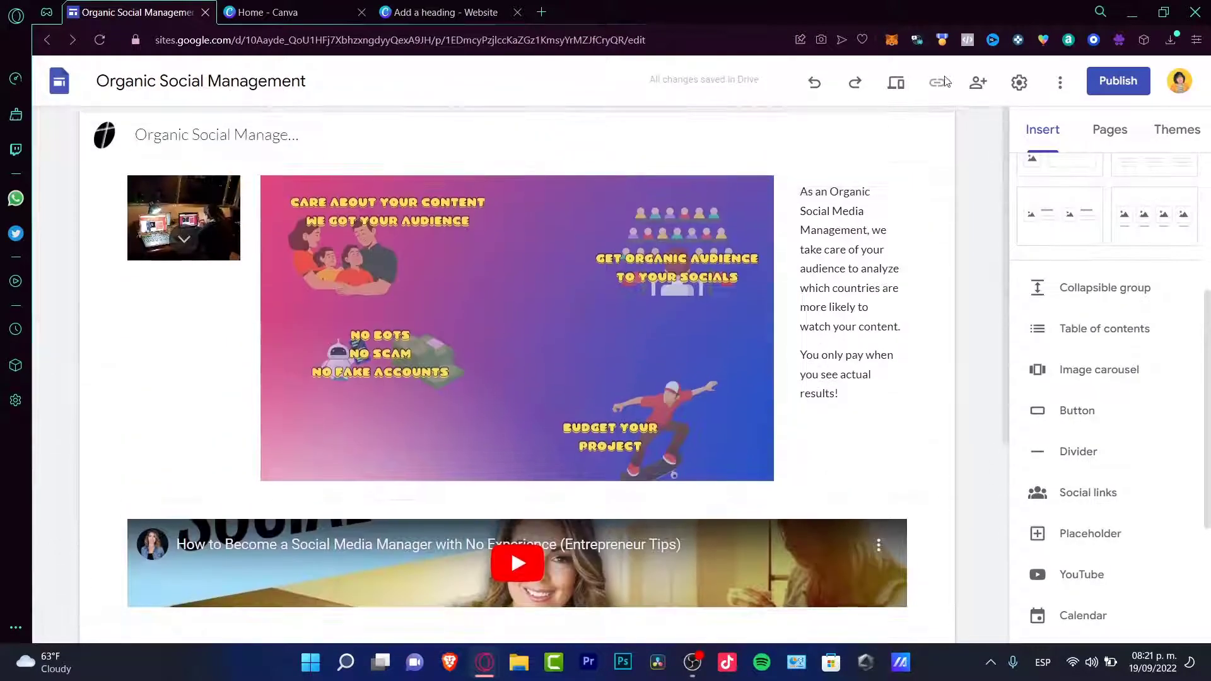
- Preview the site in tablet and phone sizes and look through the whole page in each layout
click(895, 88)
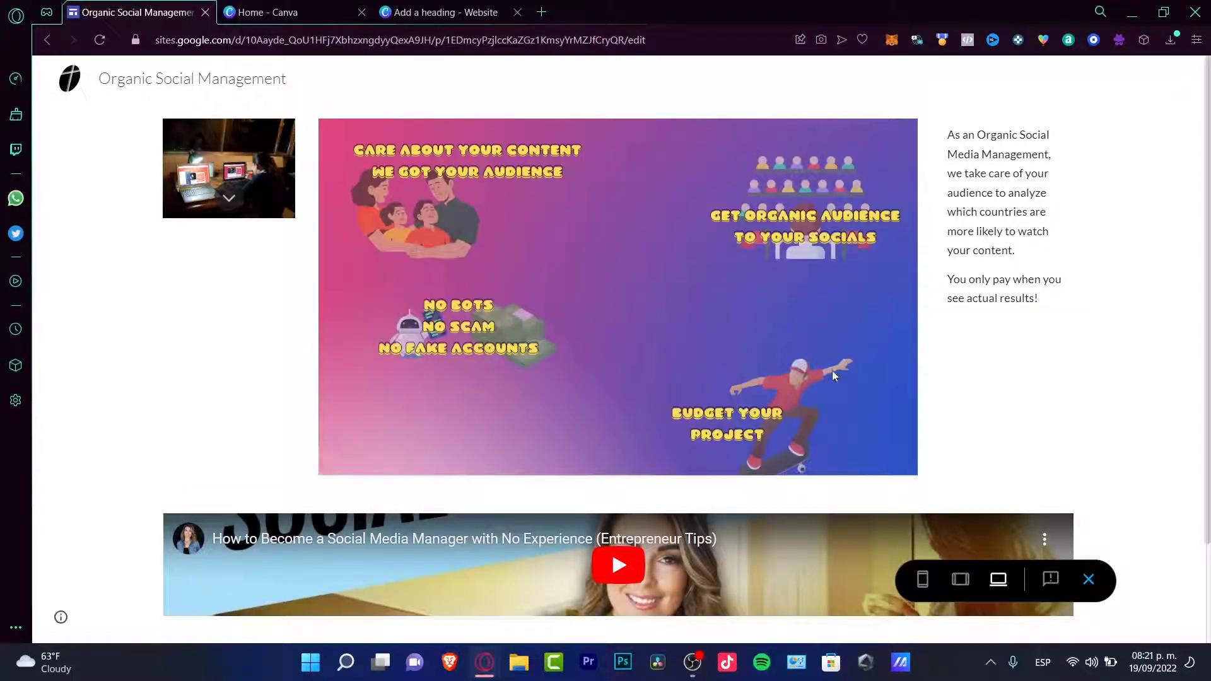
click(960, 579)
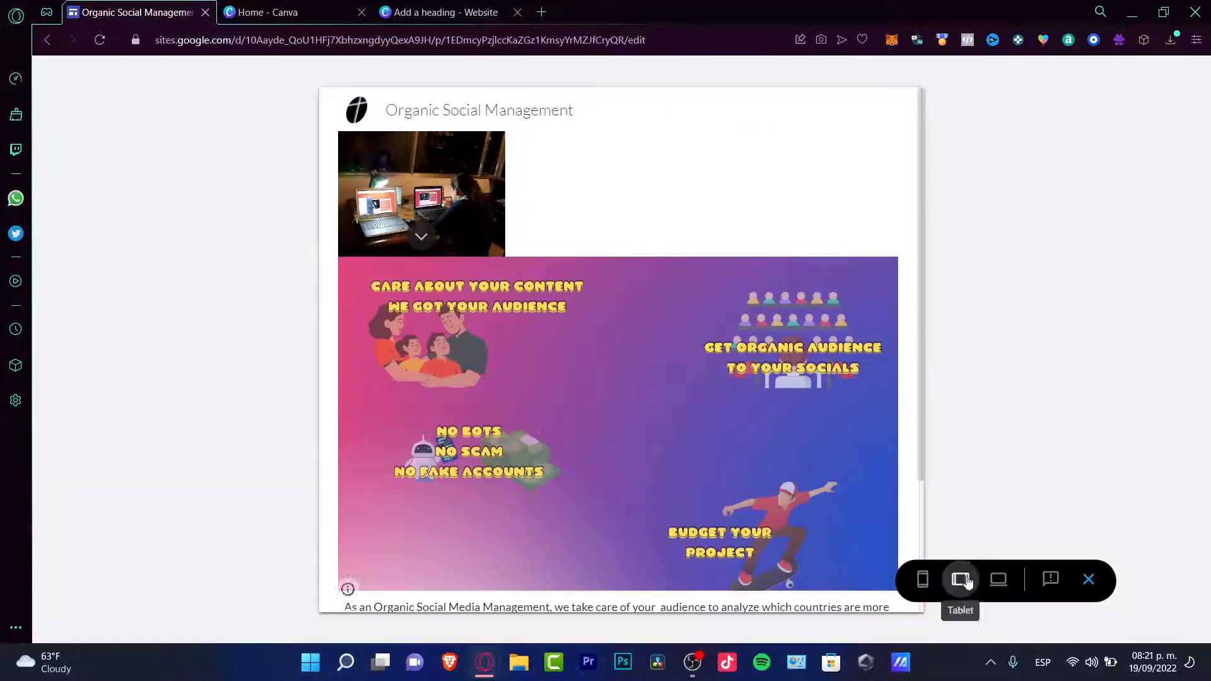
scroll(838, 353, down, 3)
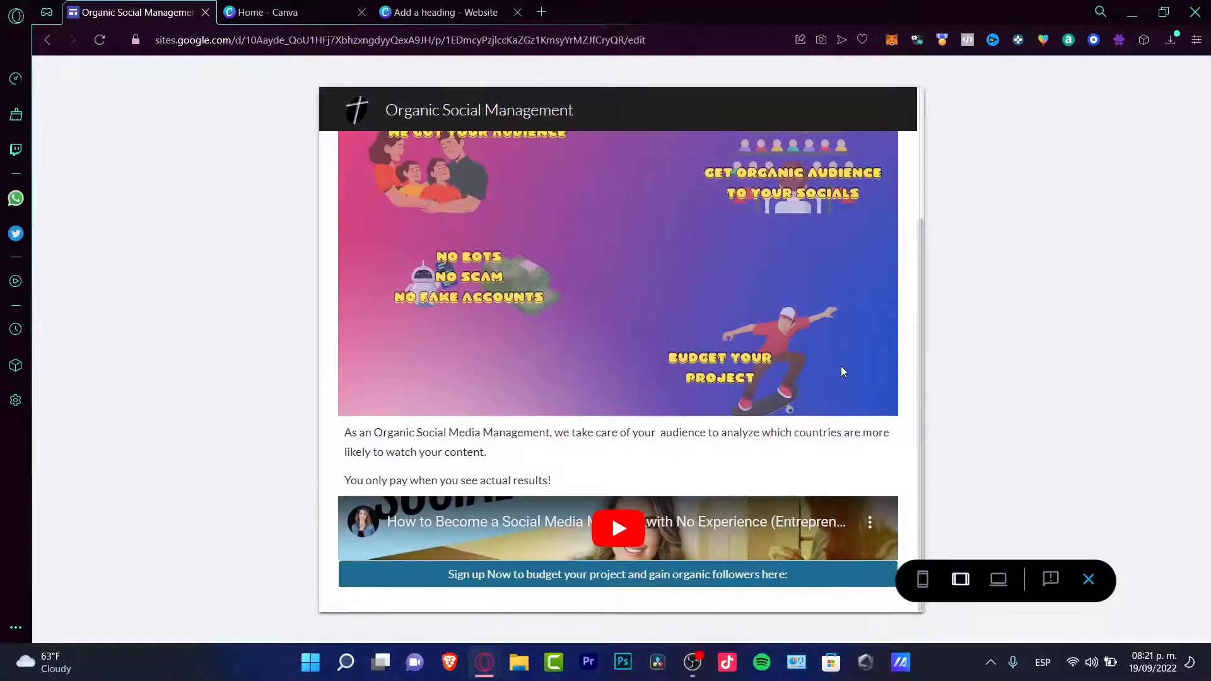
click(923, 580)
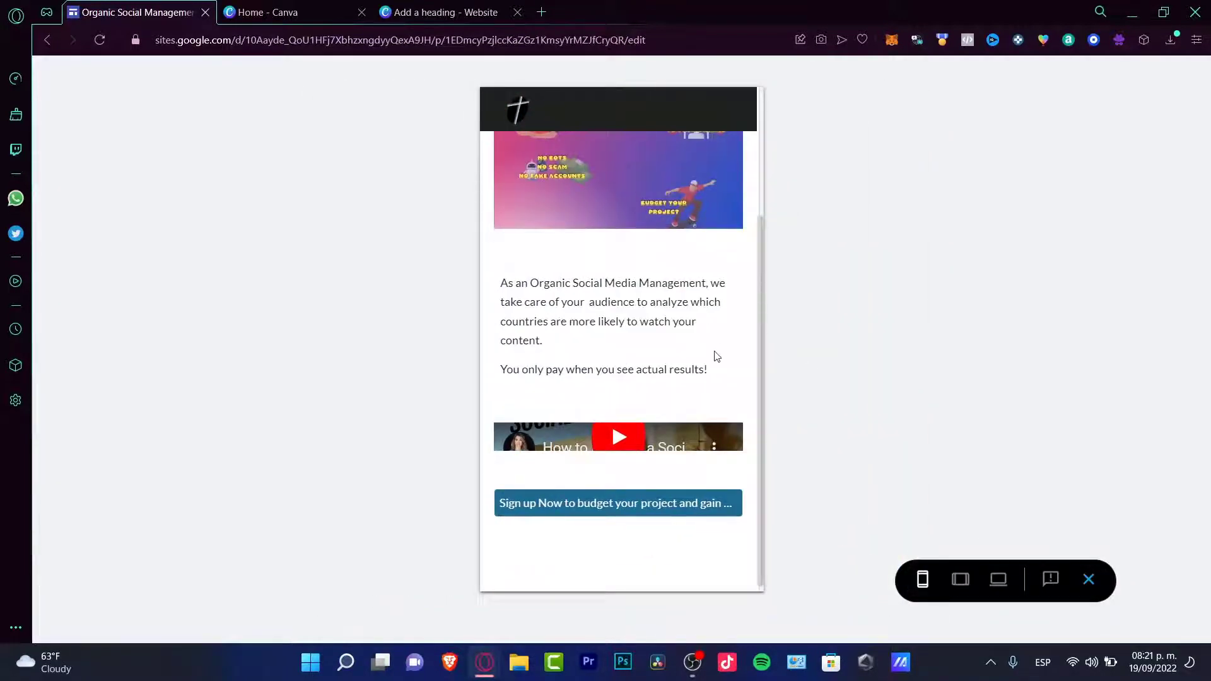
scroll(717, 357, up, 3)
scroll(718, 358, down, 3)
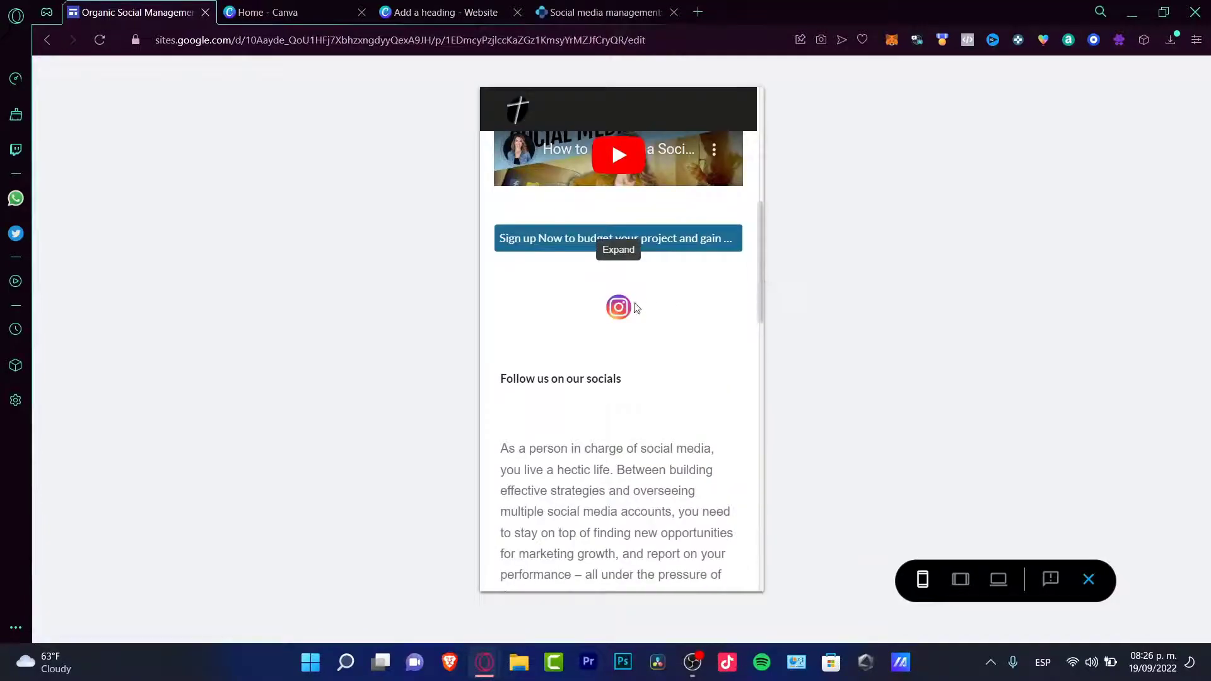
scroll(725, 322, down, 10)
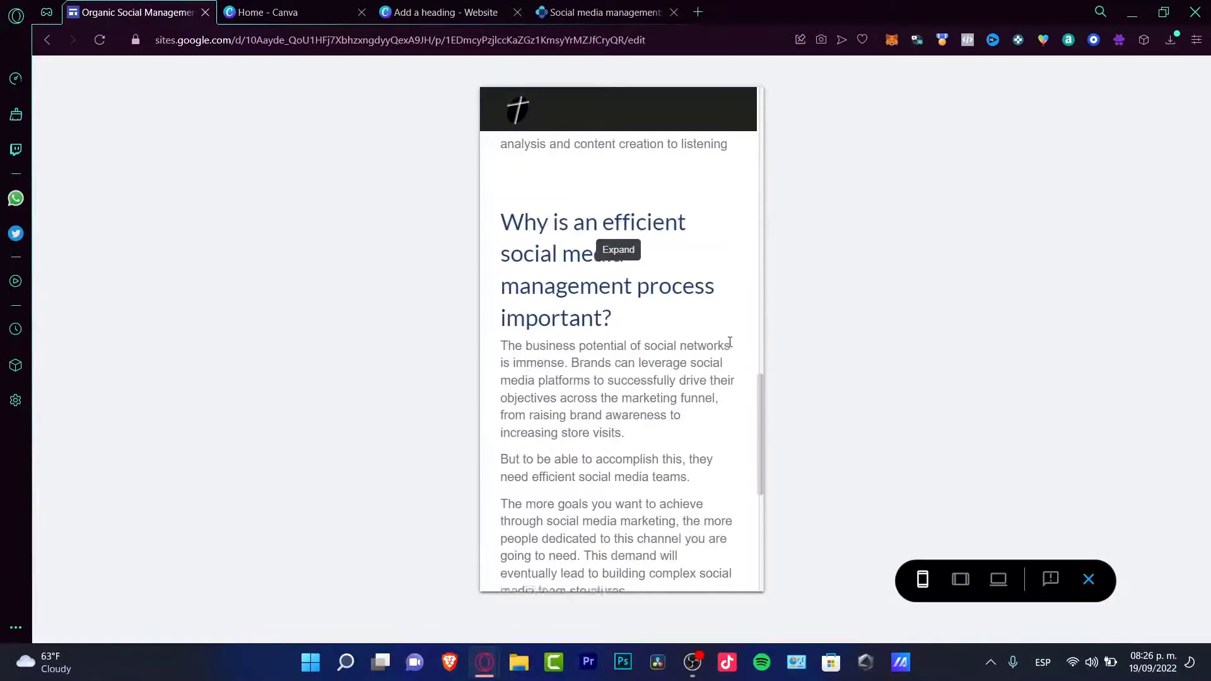
scroll(730, 344, down, 5)
scroll(729, 344, up, 12)
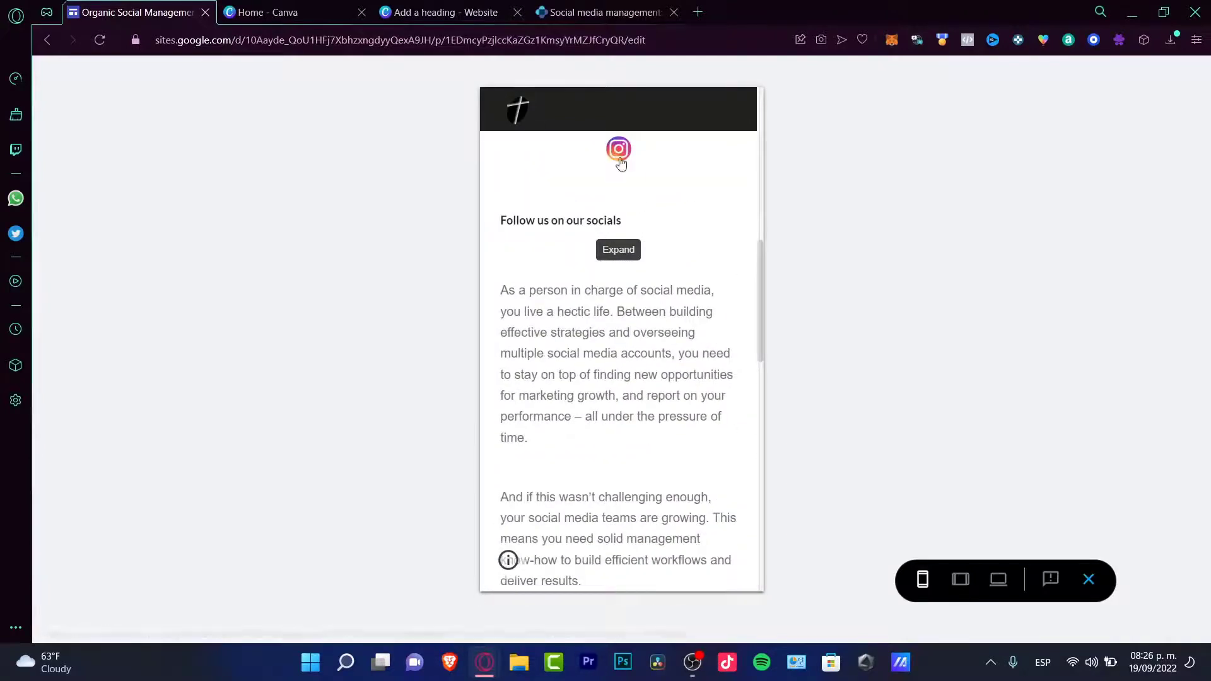
- Test the Instagram social link in the phone preview, check the address it leads to, and close the Instagram page
click(621, 162)
drag(760, 151, 449, 159)
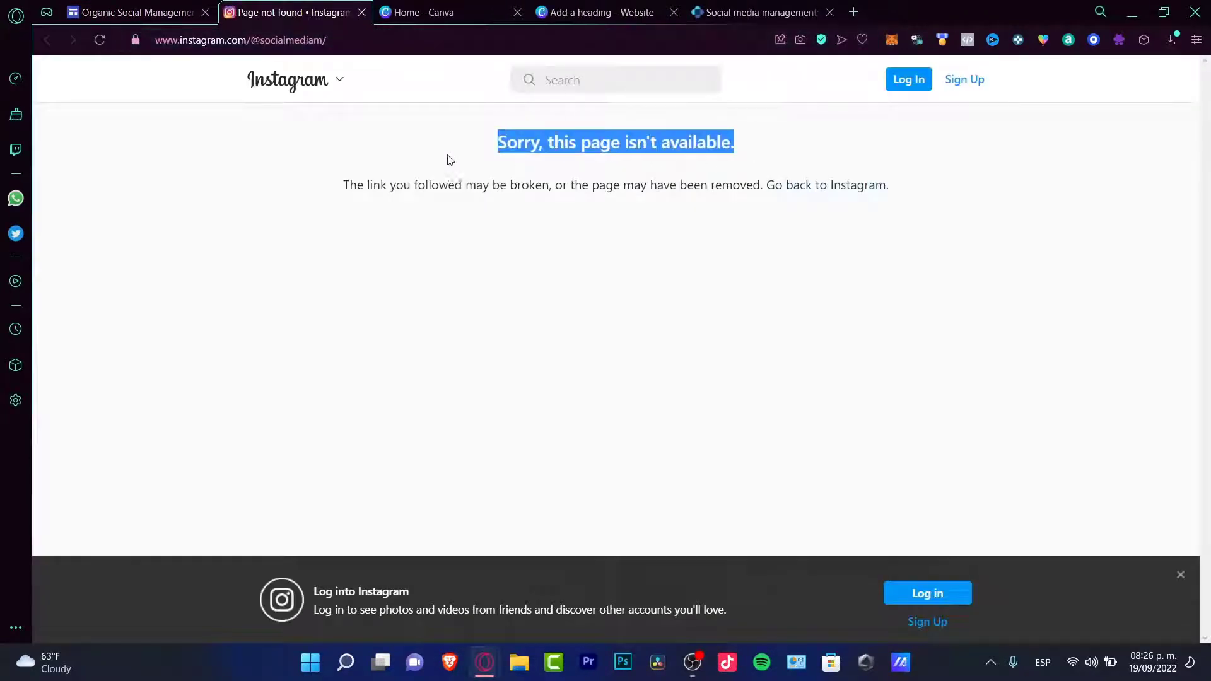
drag(260, 41, 350, 40)
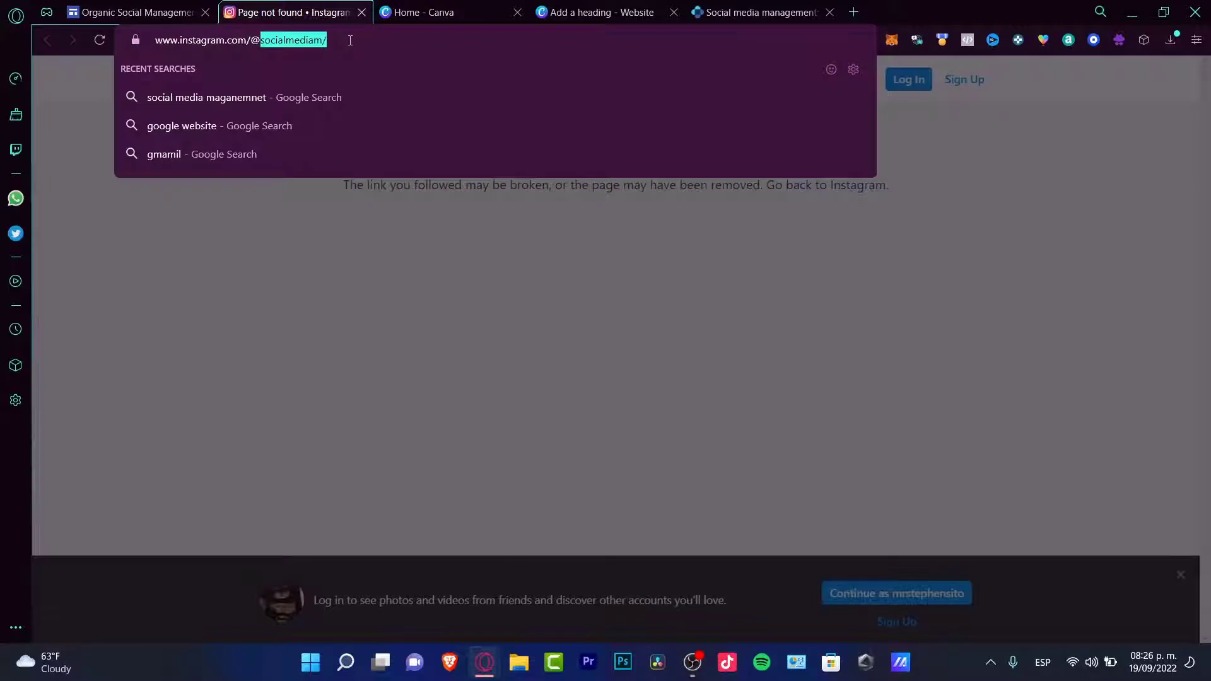
key(Escape)
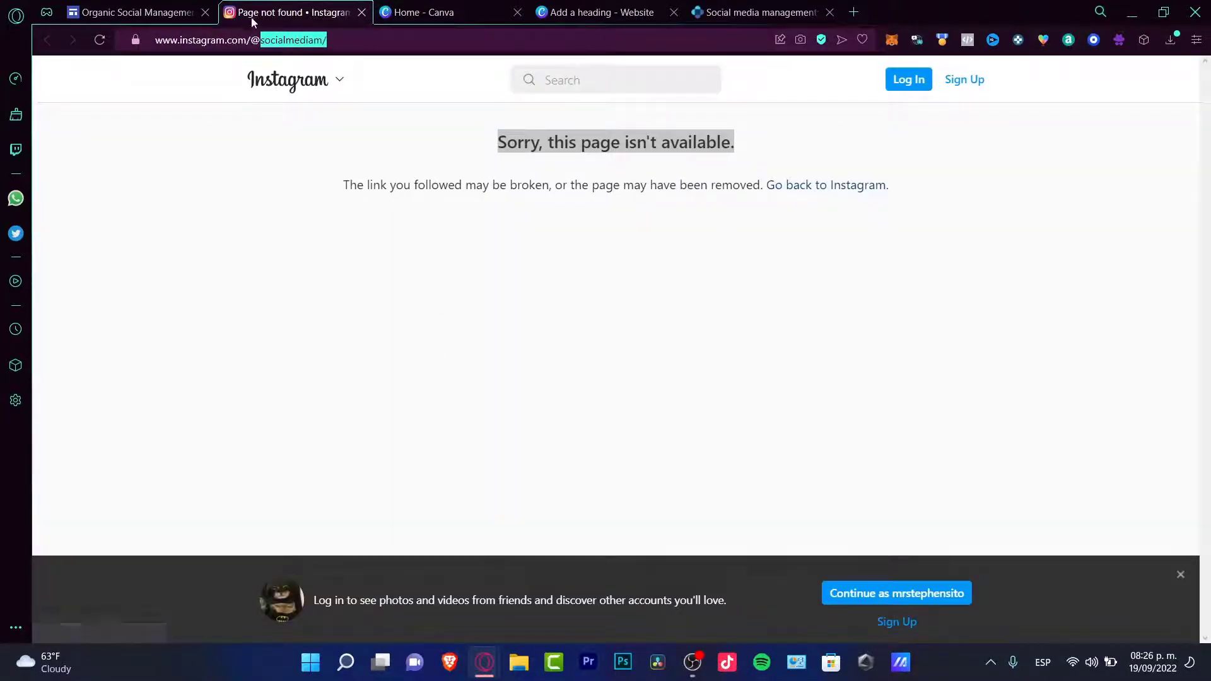
click(361, 12)
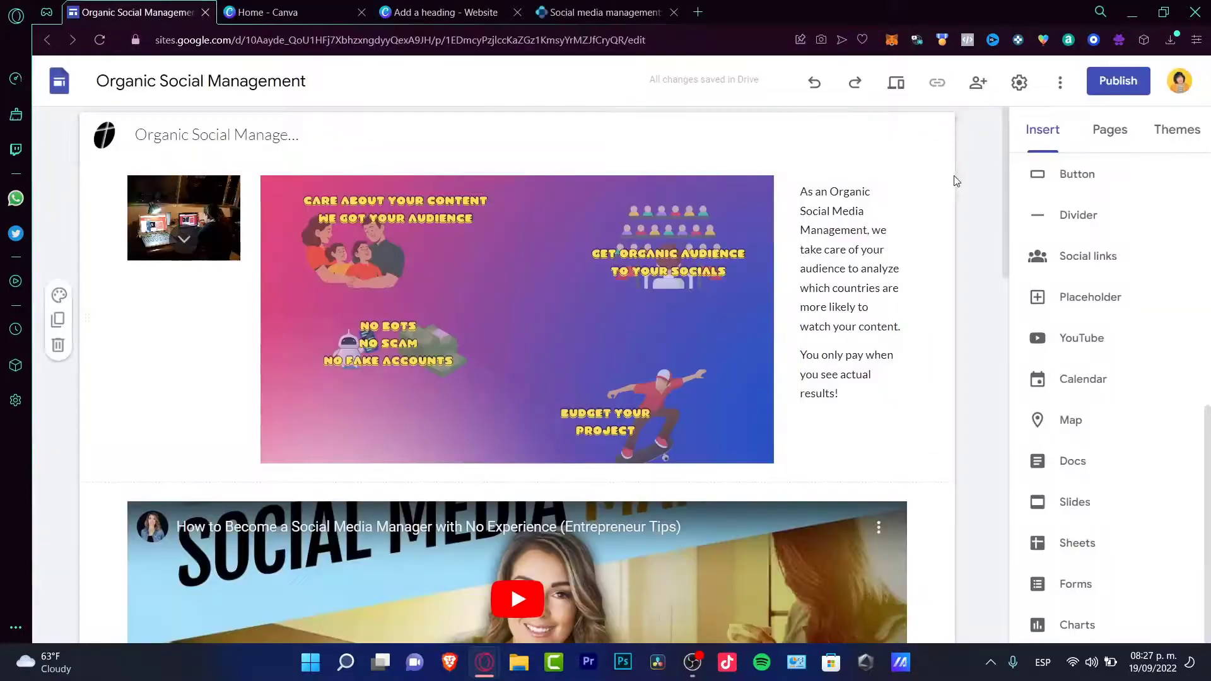
- Start publishing the site to the web with organicsocialmanagement as the web address and check the full link
click(1101, 83)
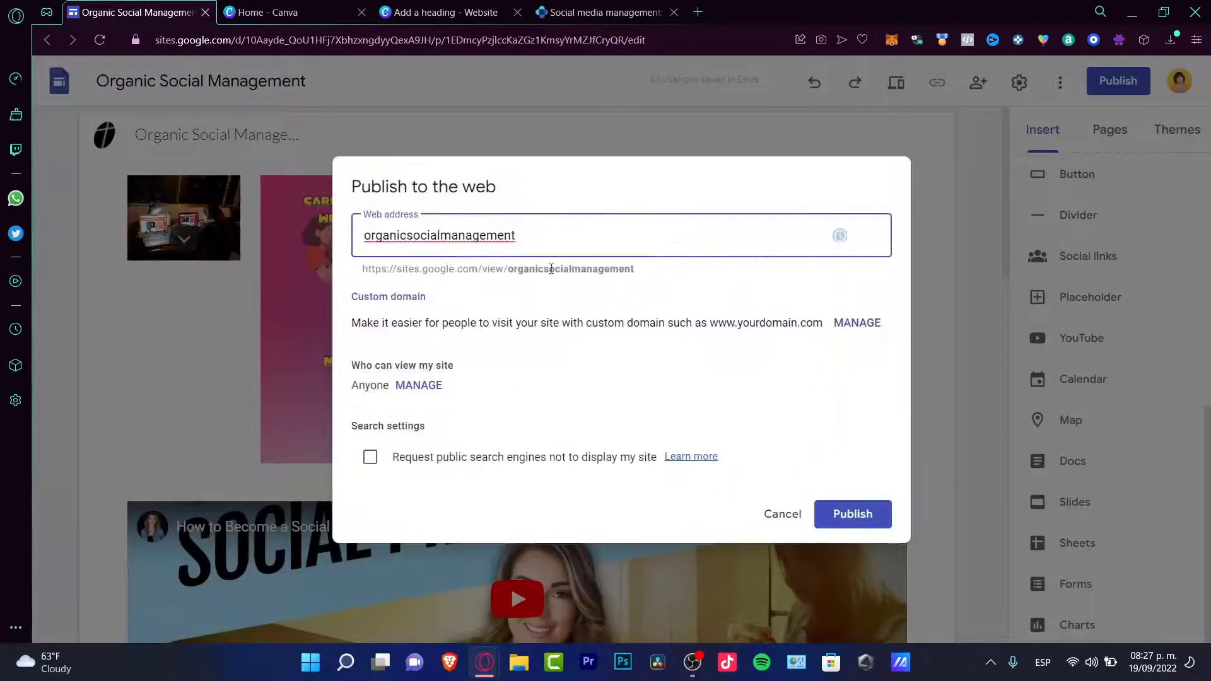
drag(373, 214, 427, 214)
click(542, 235)
drag(361, 236, 539, 238)
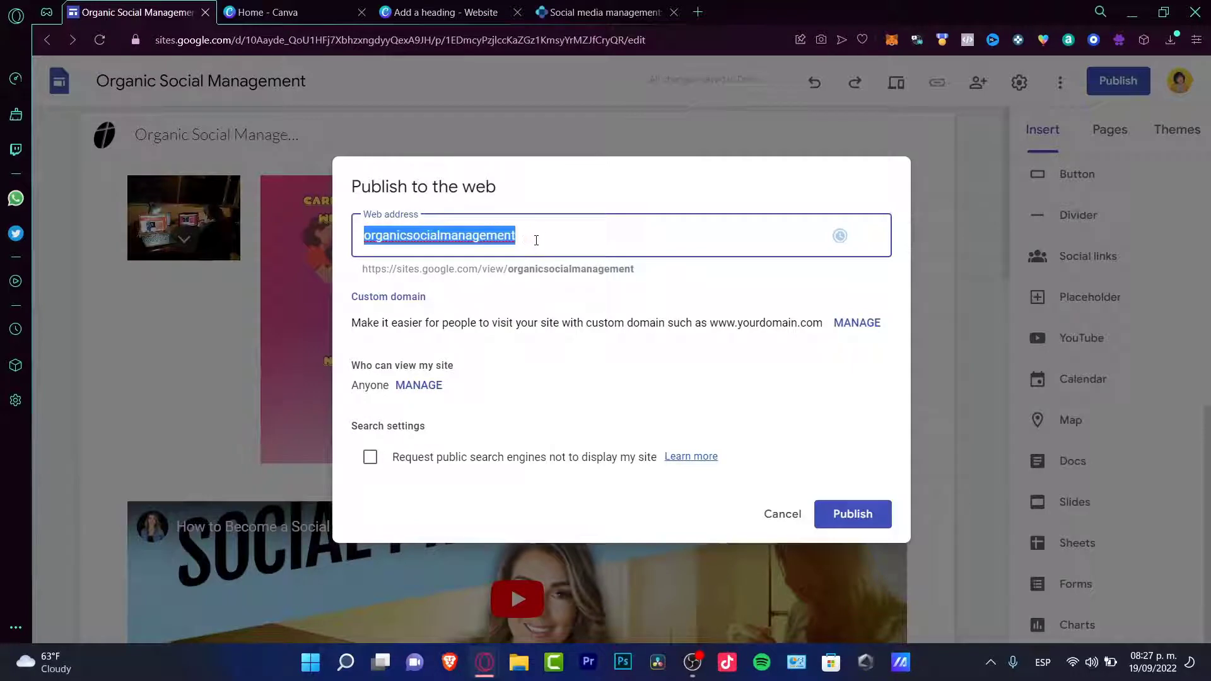
click(535, 238)
drag(363, 268, 626, 271)
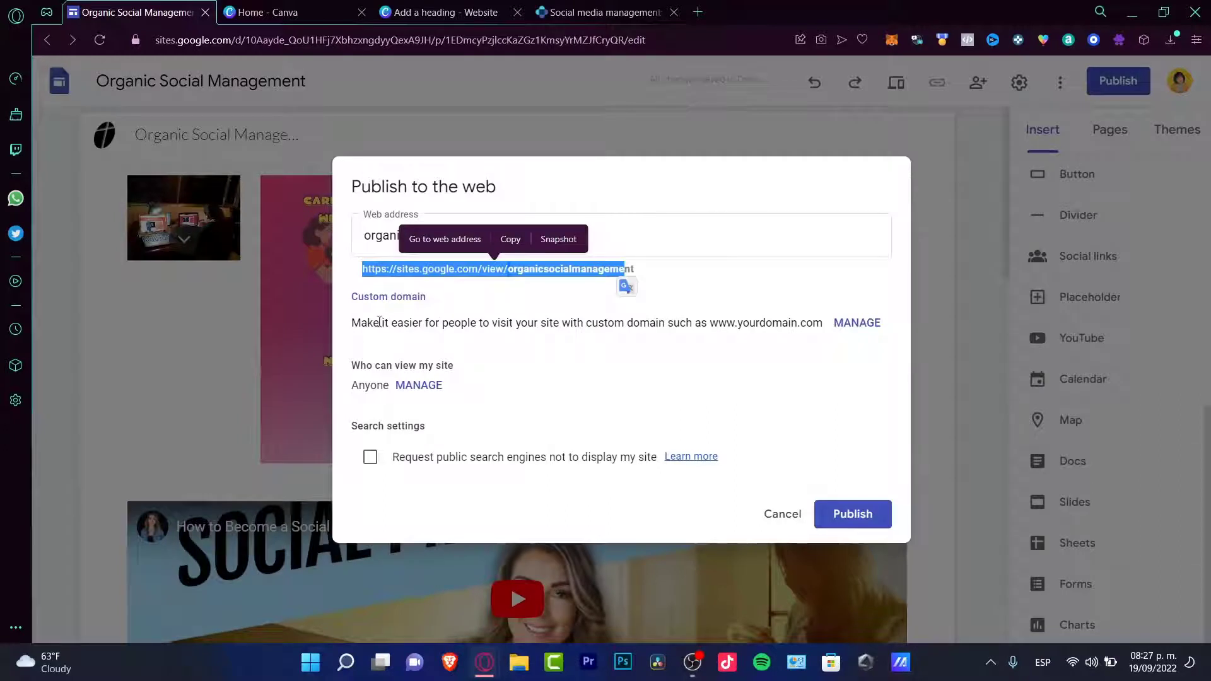
- Start the custom domain setup from the publishing settings and look into the option to buy a domain
drag(374, 322, 604, 325)
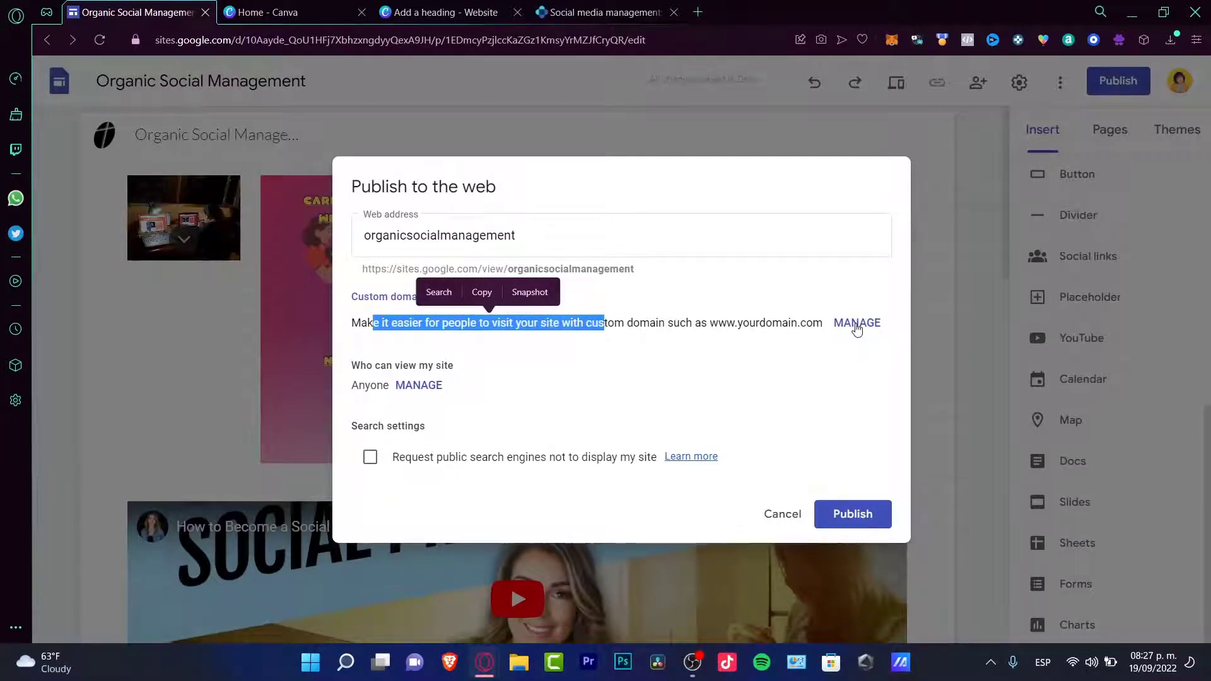
right_click(857, 327)
click(841, 343)
click(856, 325)
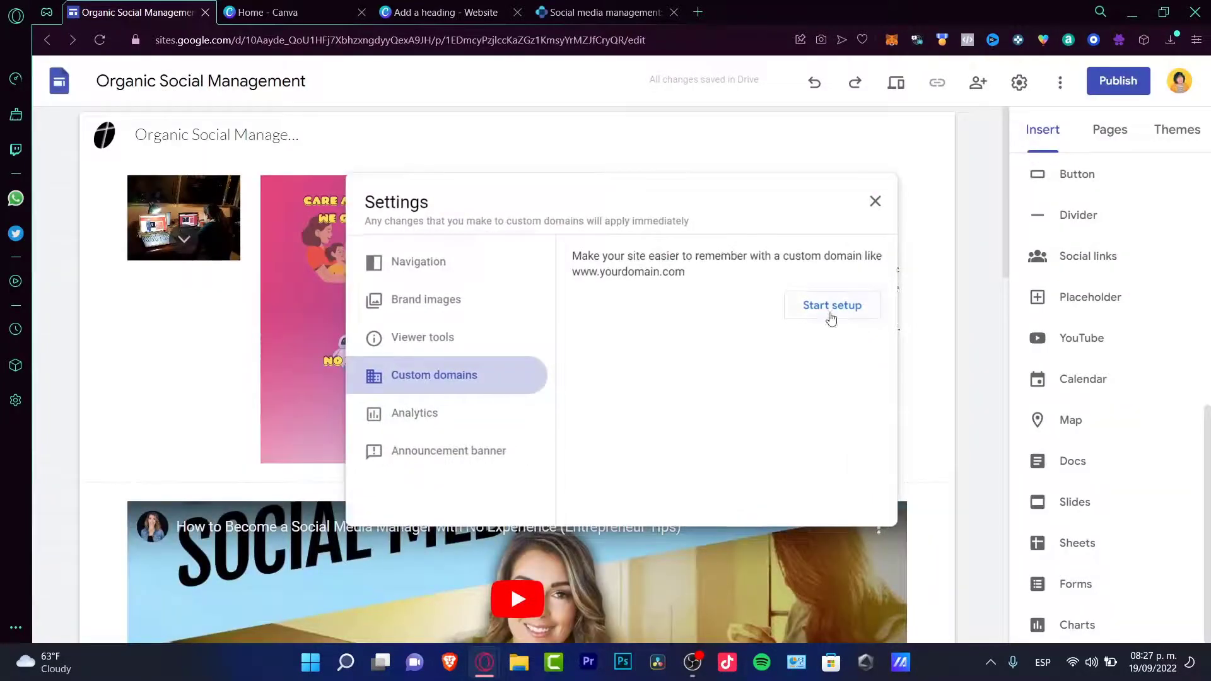
click(831, 310)
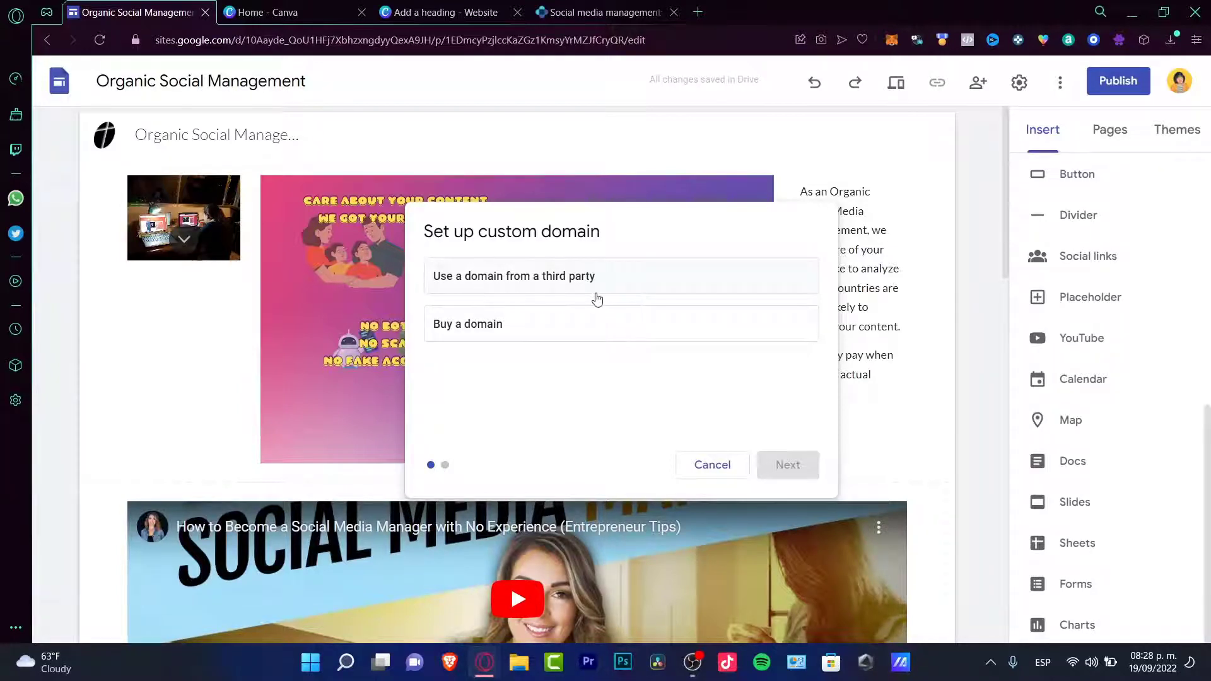
click(641, 327)
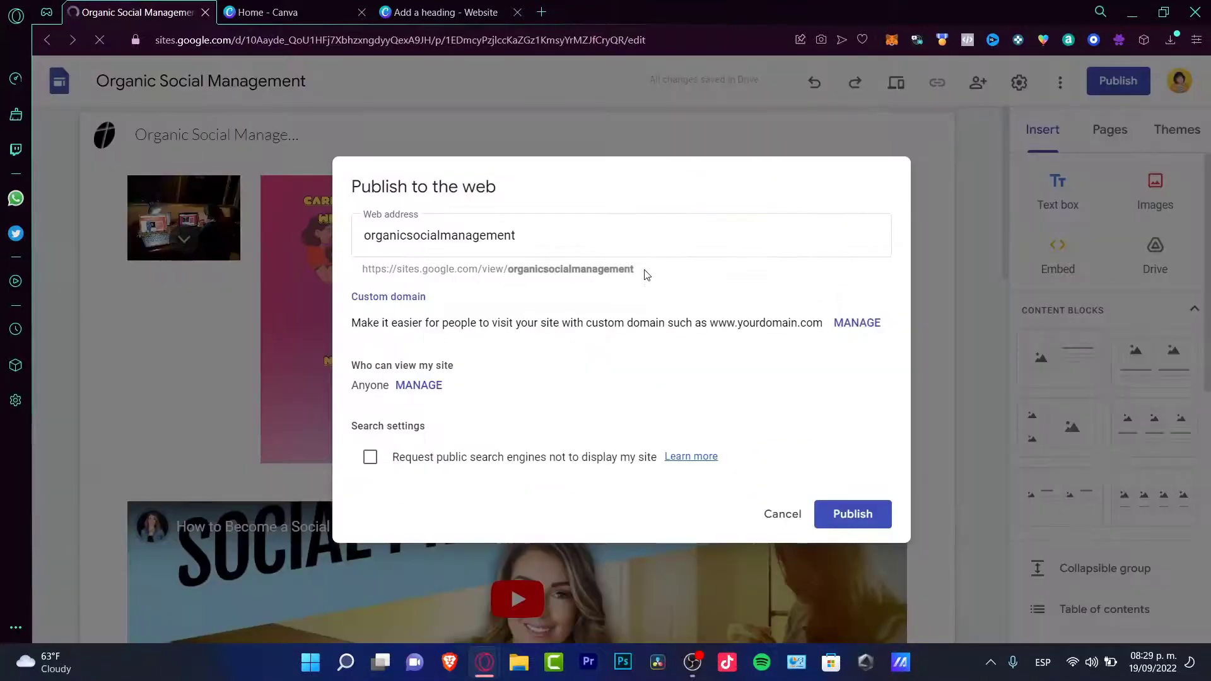
- Publish the site at organicsocialmanagement, viewable by anyone, without requesting that public search engines not display it
drag(508, 270, 588, 270)
click(667, 284)
drag(389, 386, 350, 391)
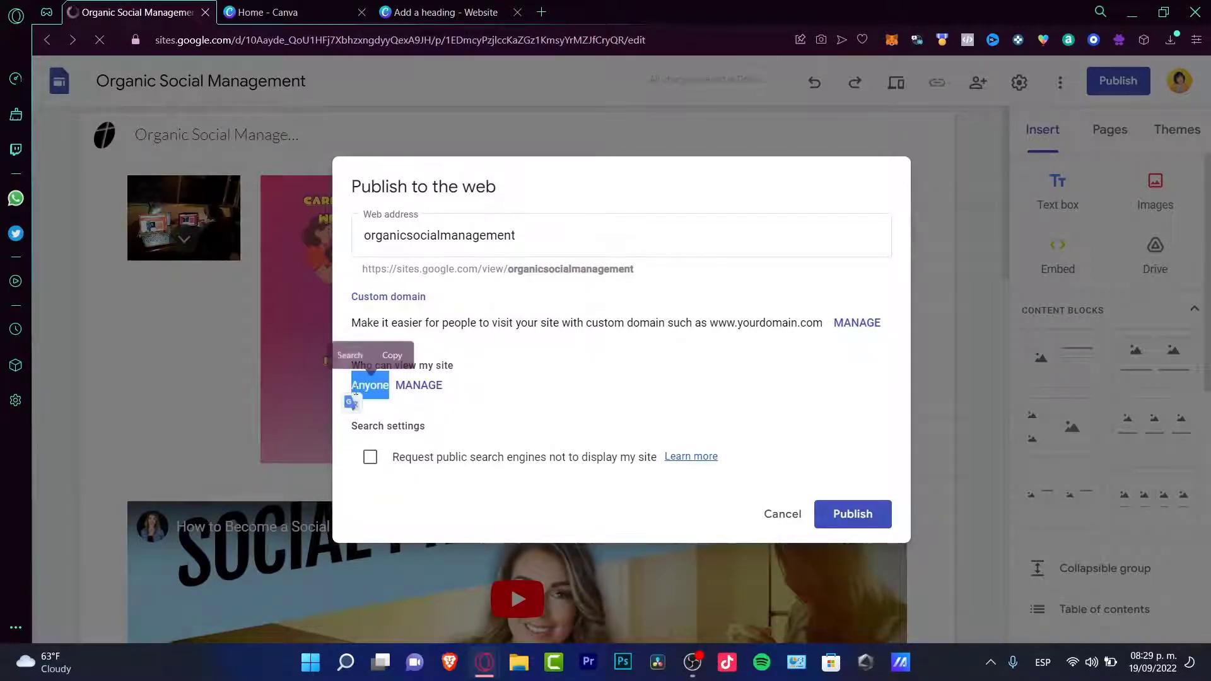
click(418, 385)
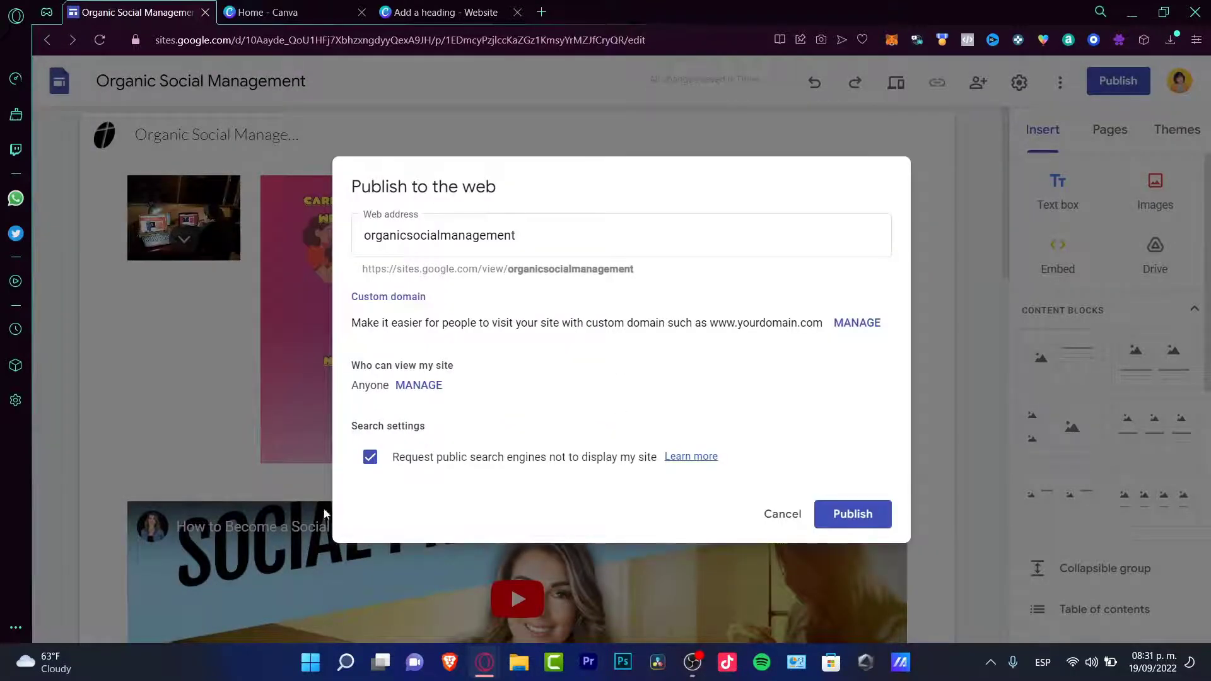
click(371, 459)
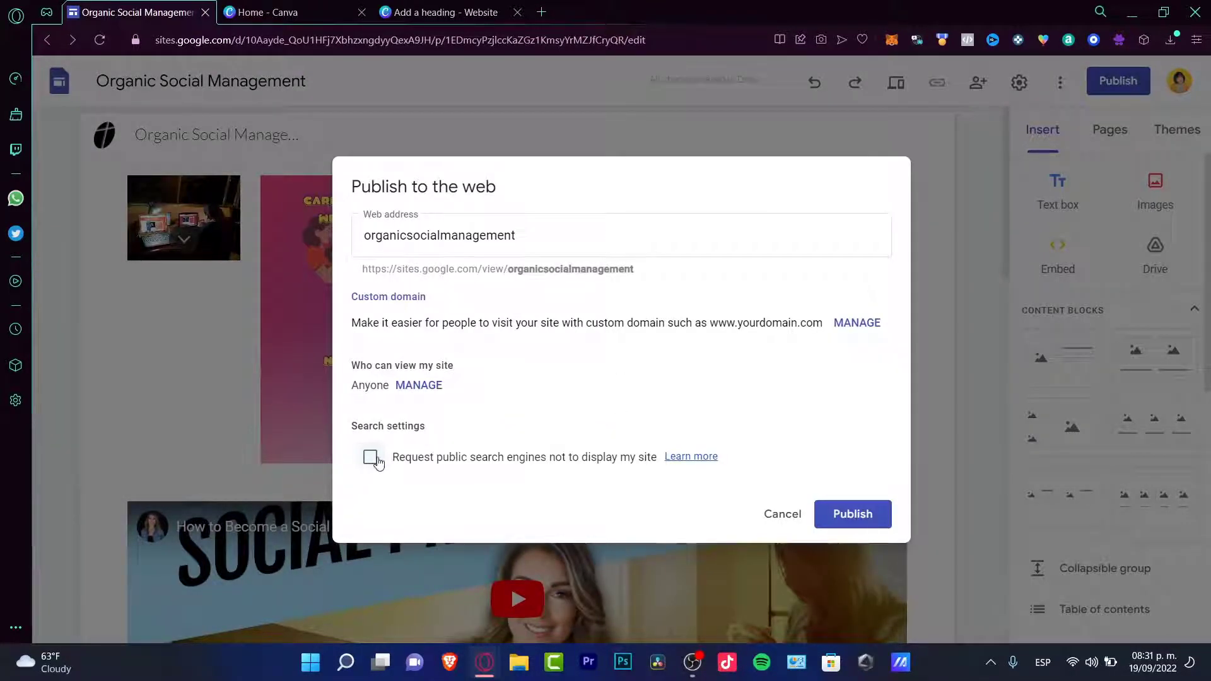
click(860, 515)
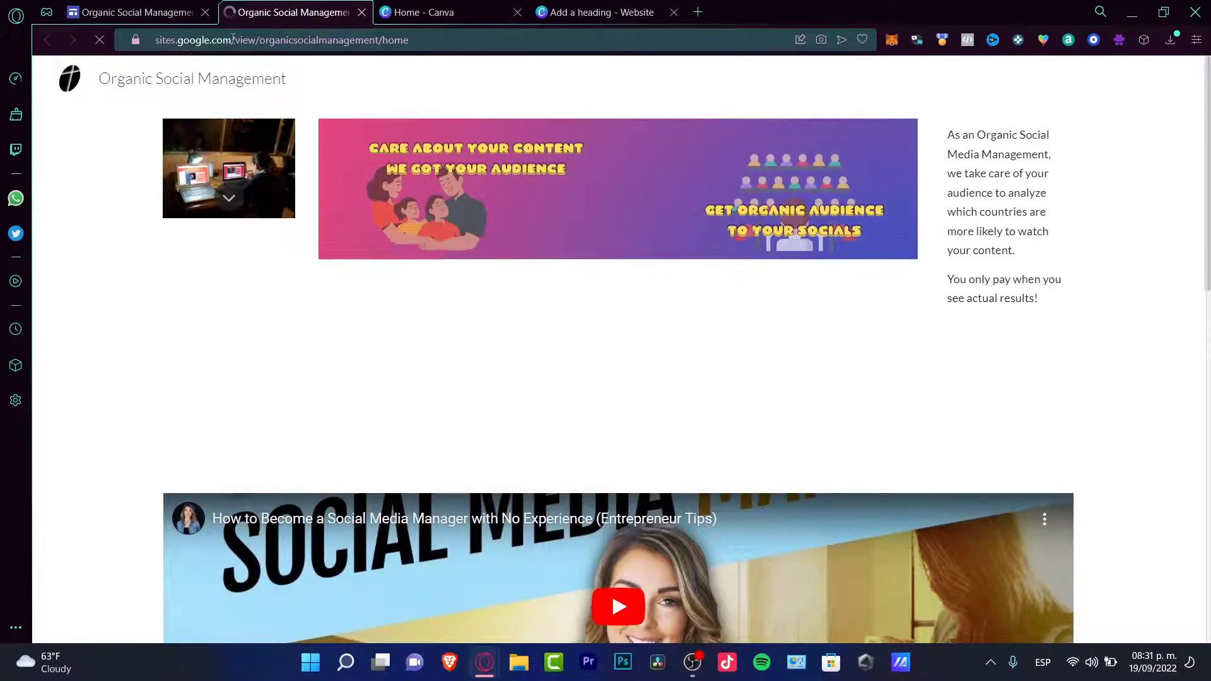
- Look through the published site from the header to the last text section and back to the start
scroll(1066, 357, down, 7)
scroll(1078, 308, down, 6)
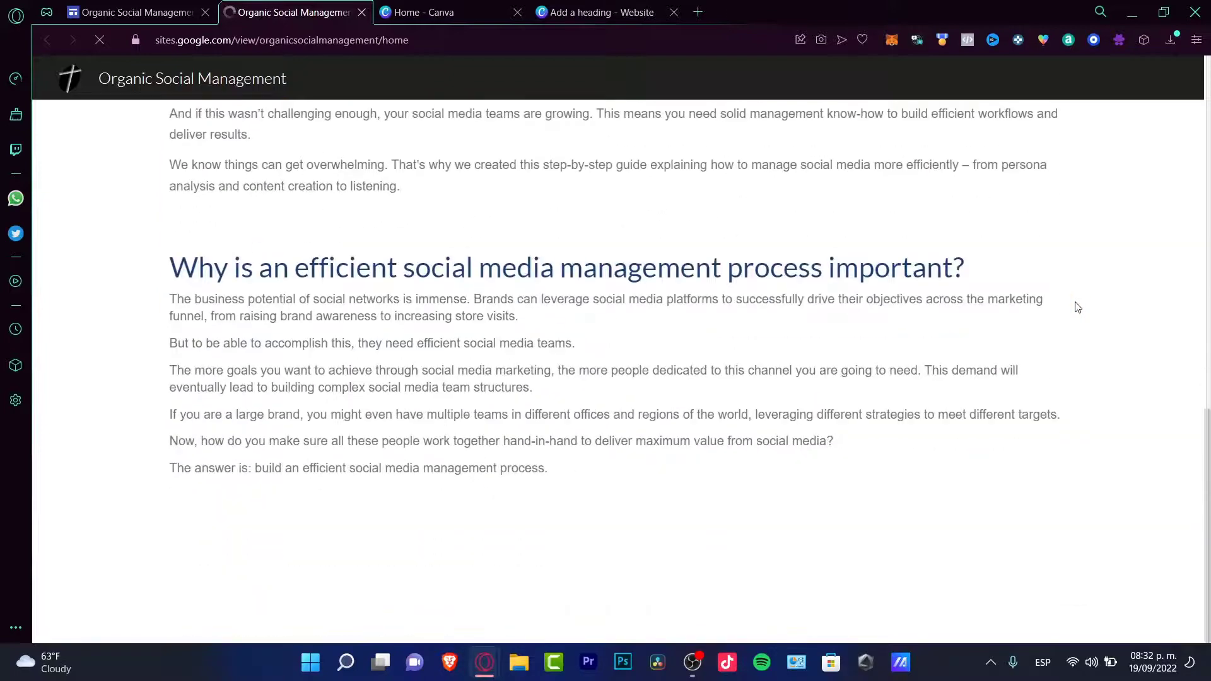
scroll(1078, 309, up, 13)
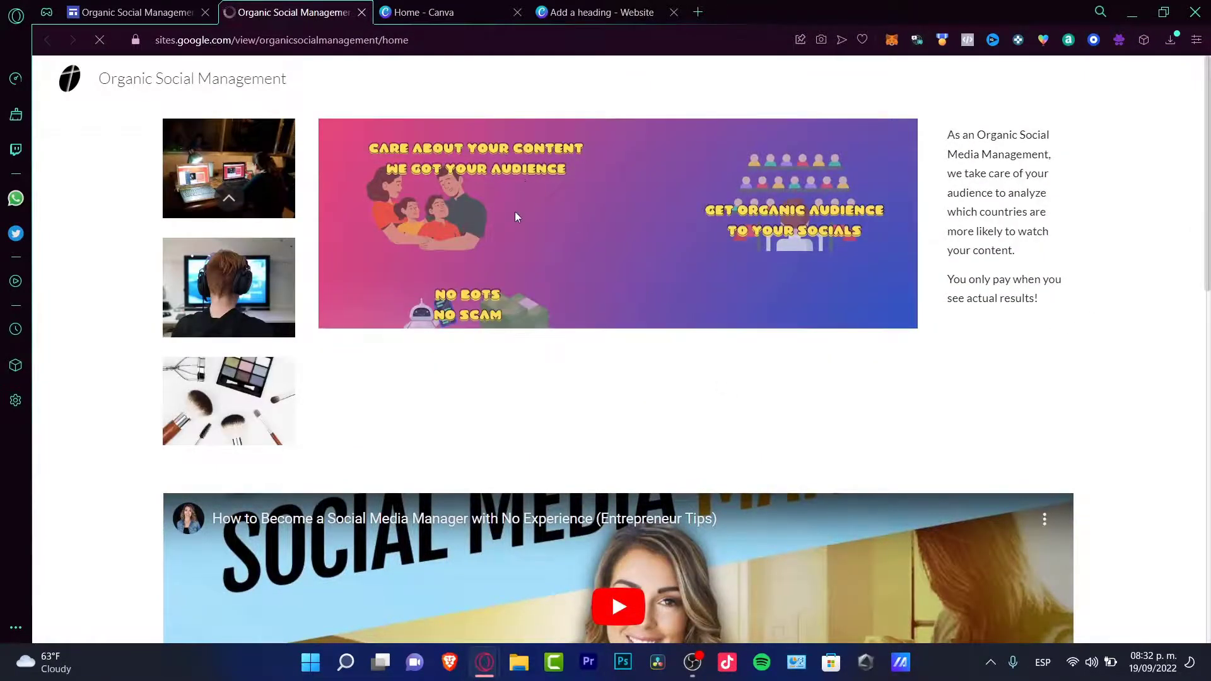
scroll(524, 252, down, 7)
scroll(532, 286, up, 7)
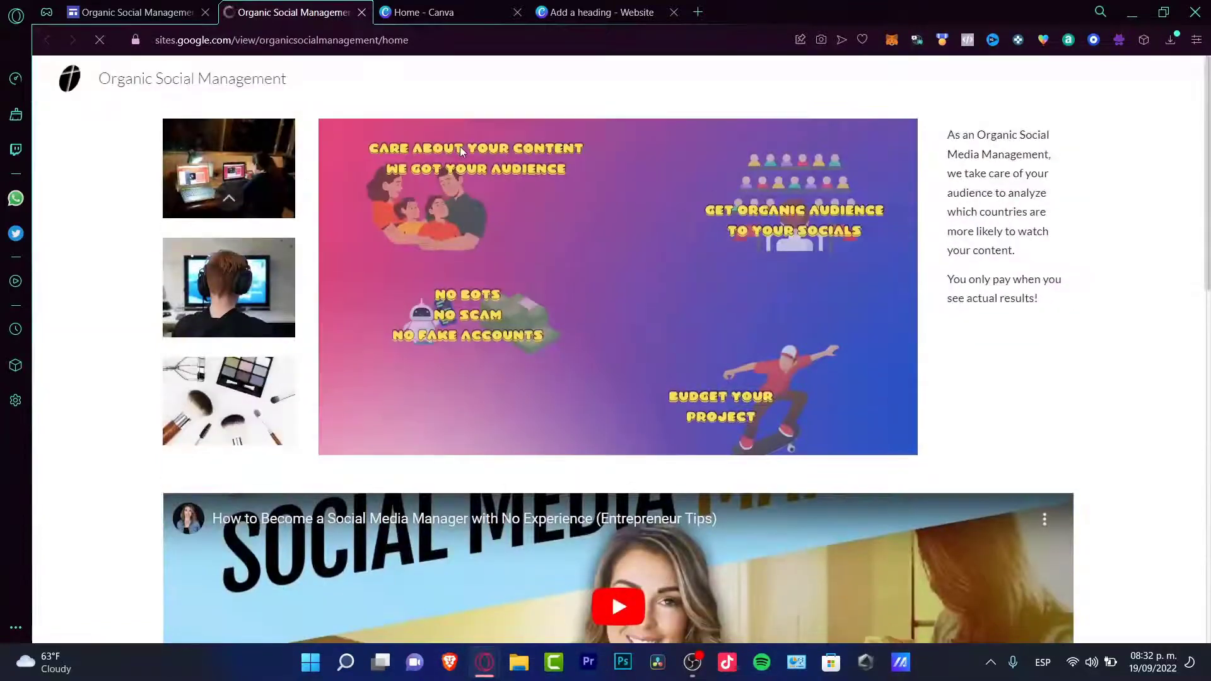